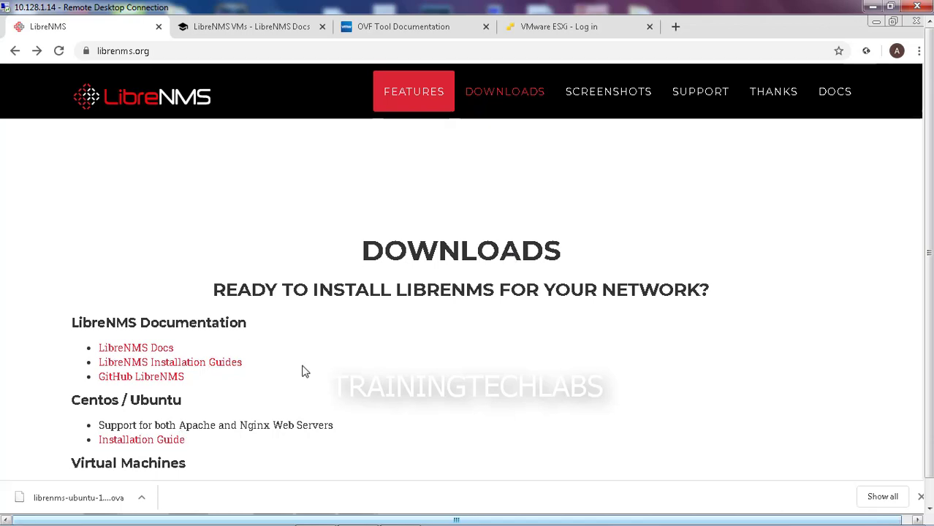
From the v1.62.2 OVA Images release, download librenms-centos-7.7-x86_64.ova and open the changelog
scroll(305, 371, "down", 2)
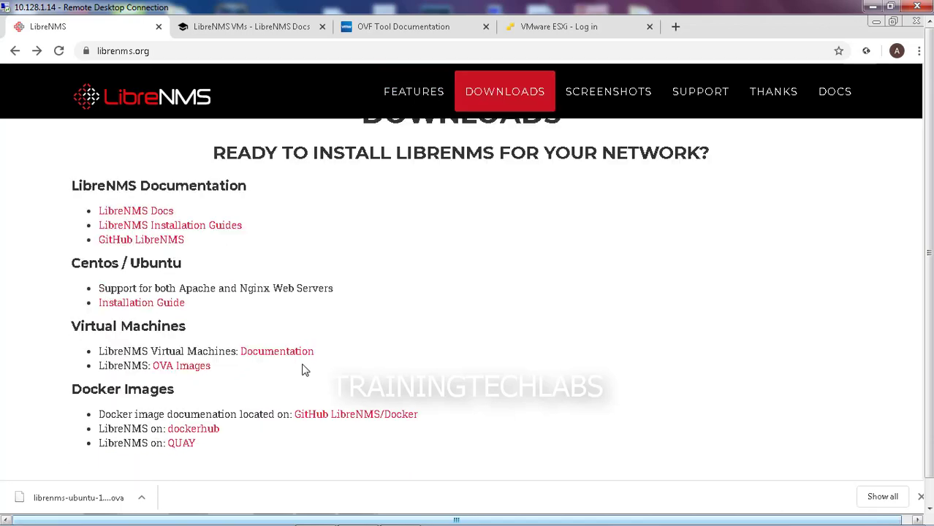
left_click(175, 366)
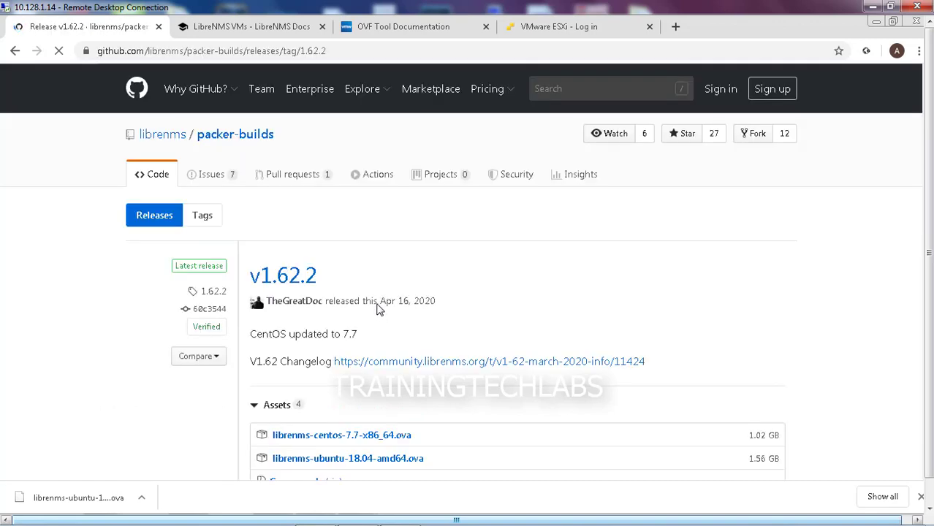
scroll(527, 328, "down", 1)
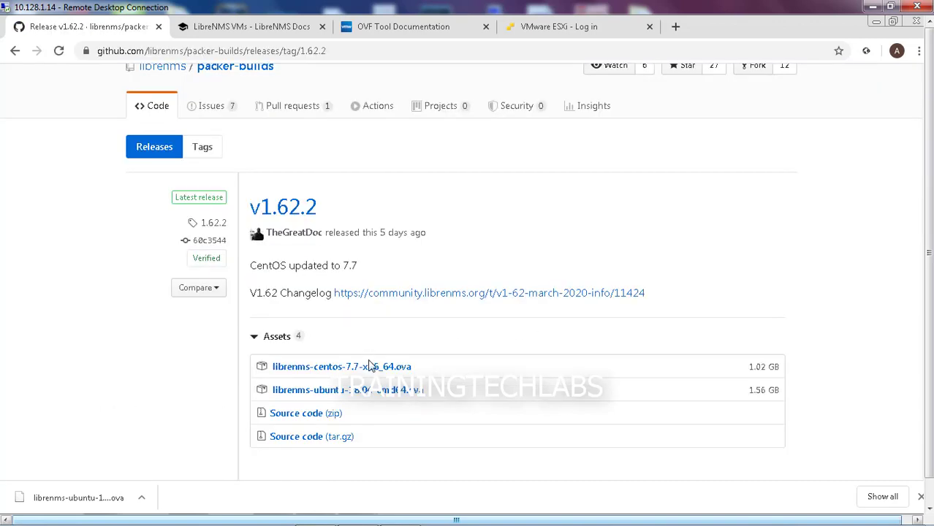
left_click(334, 369)
left_click(451, 293)
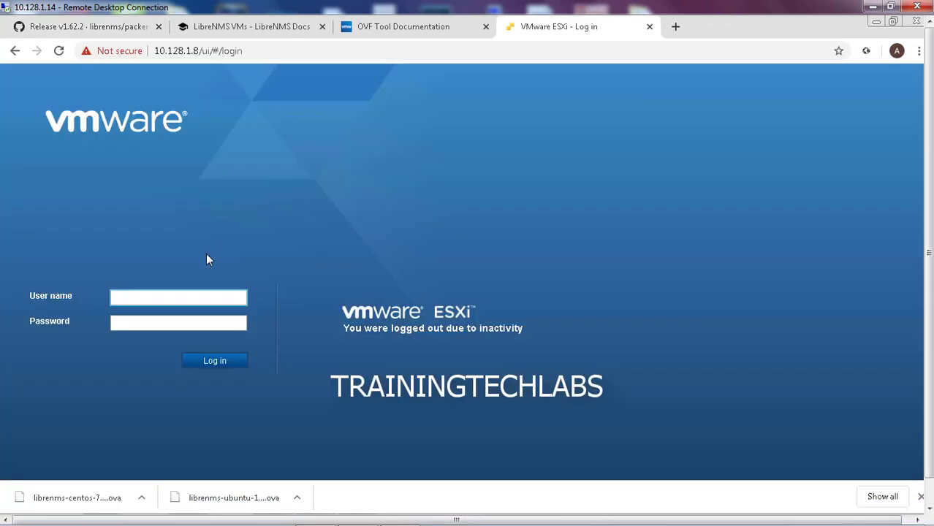
Log in to the ESXi host HOST3 as root and show its Virtual Machines list
type("root")
key("Tab")
type("*********")
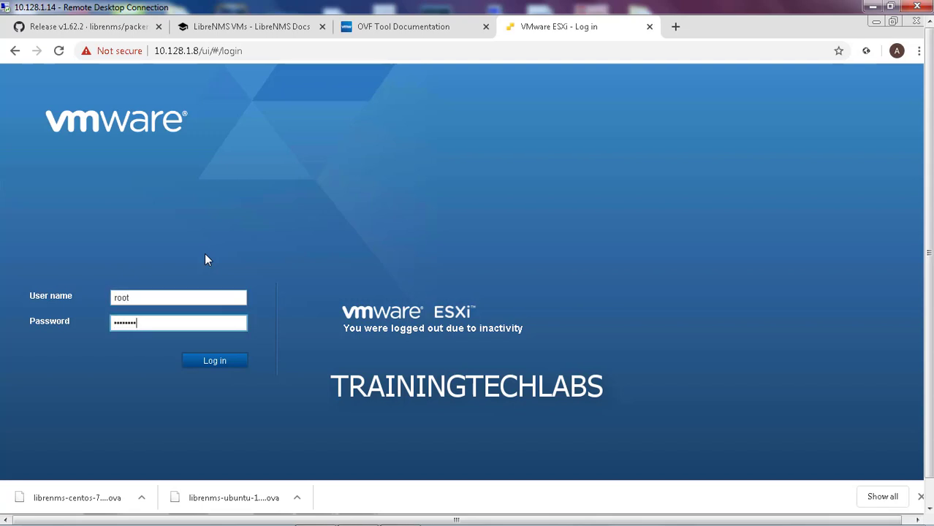
type("**")
left_click(217, 364)
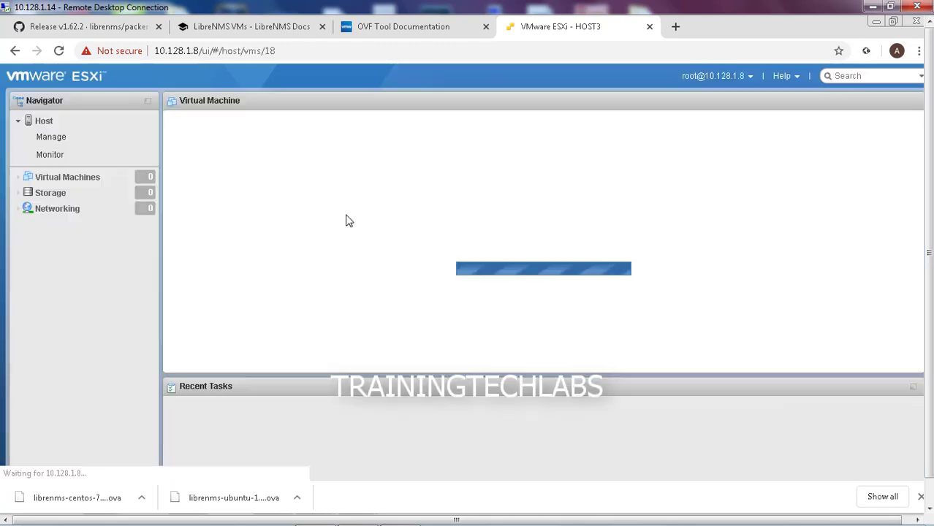
left_click(119, 178)
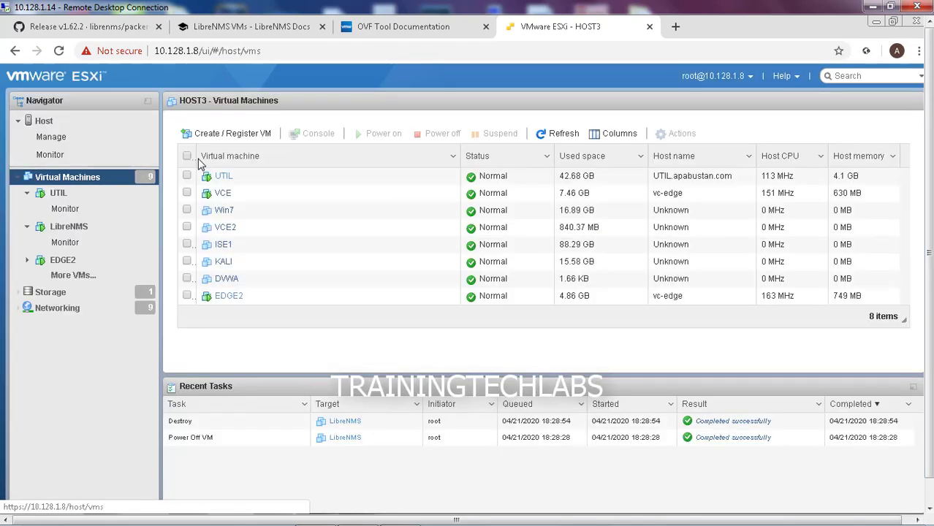
Start a new virtual machine deployed from an OVF or OVA file
left_click(240, 136)
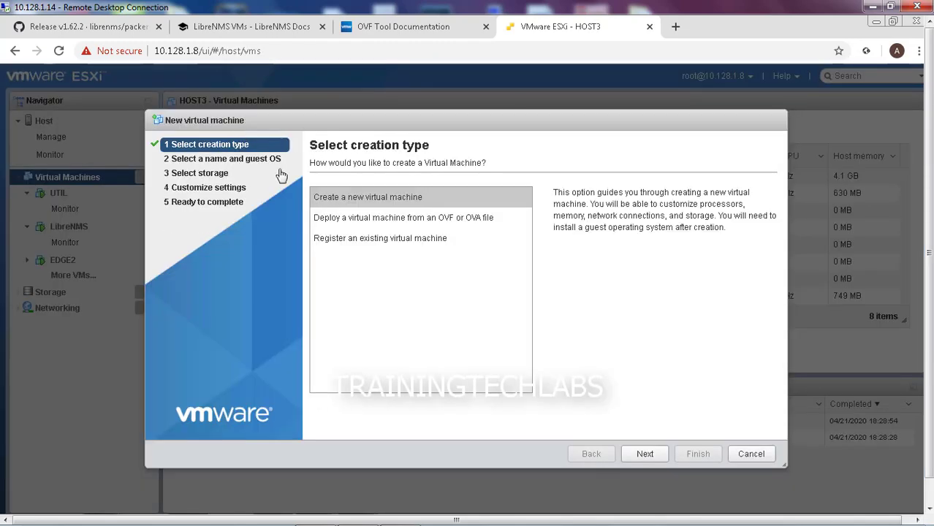
left_click(375, 220)
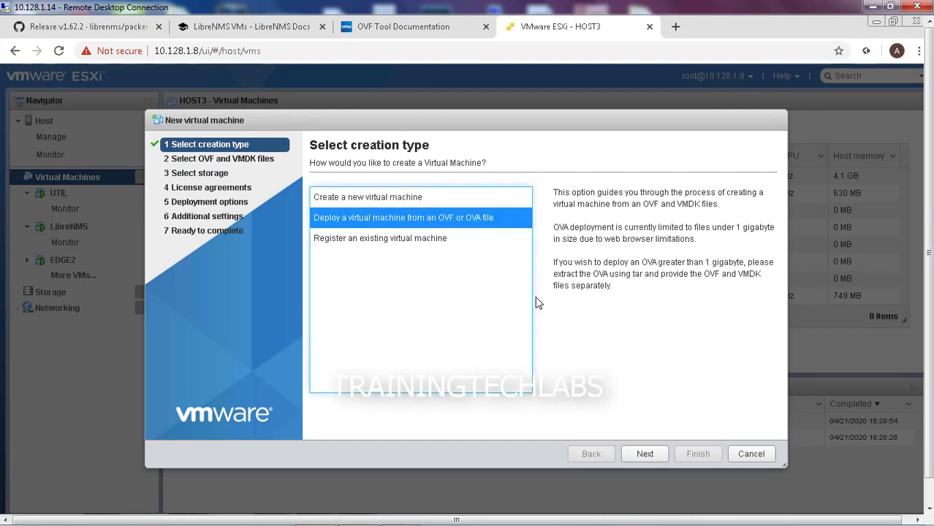
left_click(647, 458)
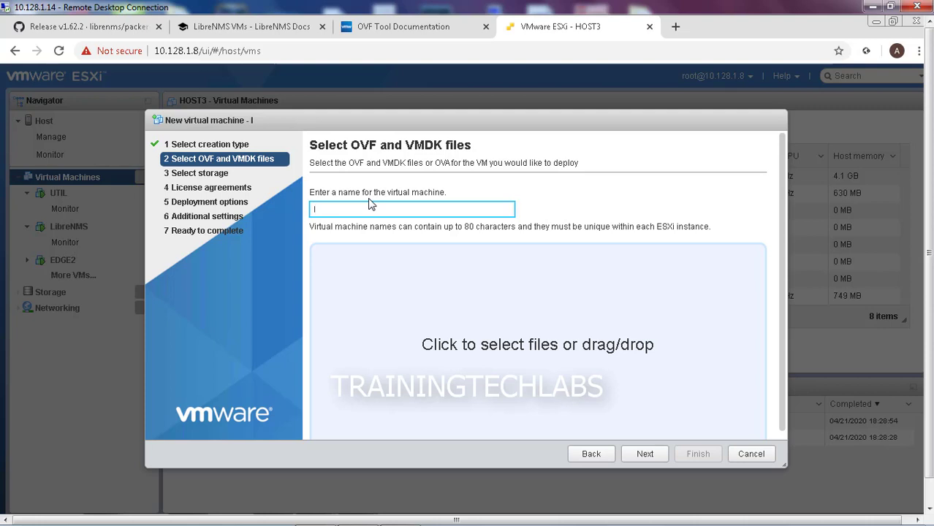
Name the VM LibreNMS and attach librenms-centos-7.7-x86_64.ova
type("LIBRENM")
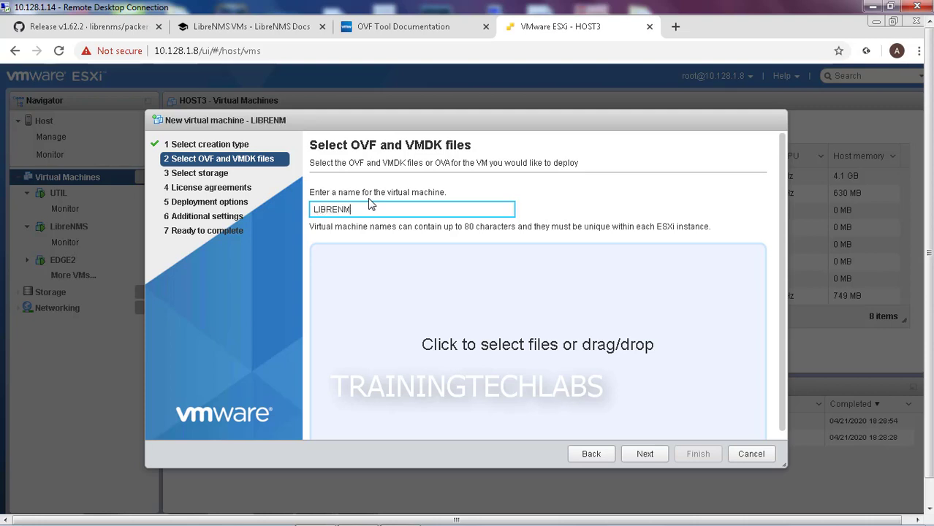
key("BackSpace")
key("BackSpace")
key("BackSpace")
key("BackSpace")
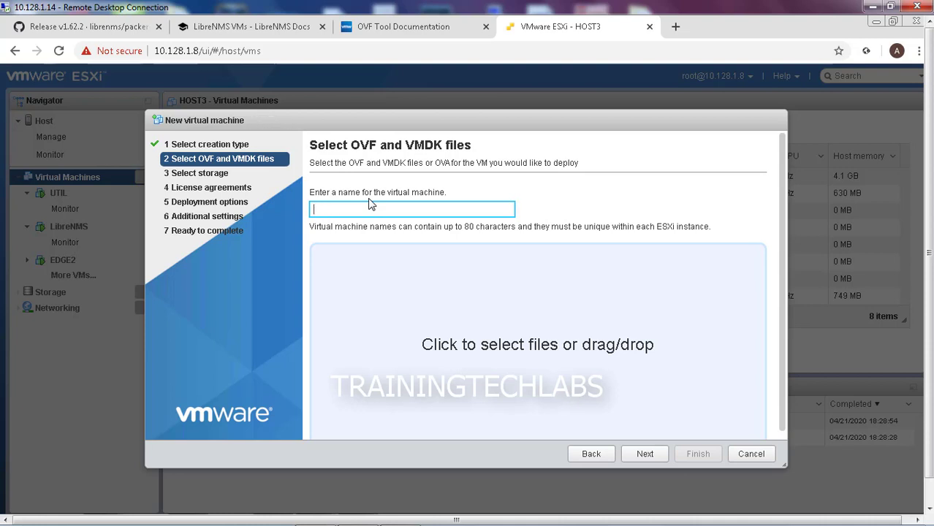
type("ibreNMS")
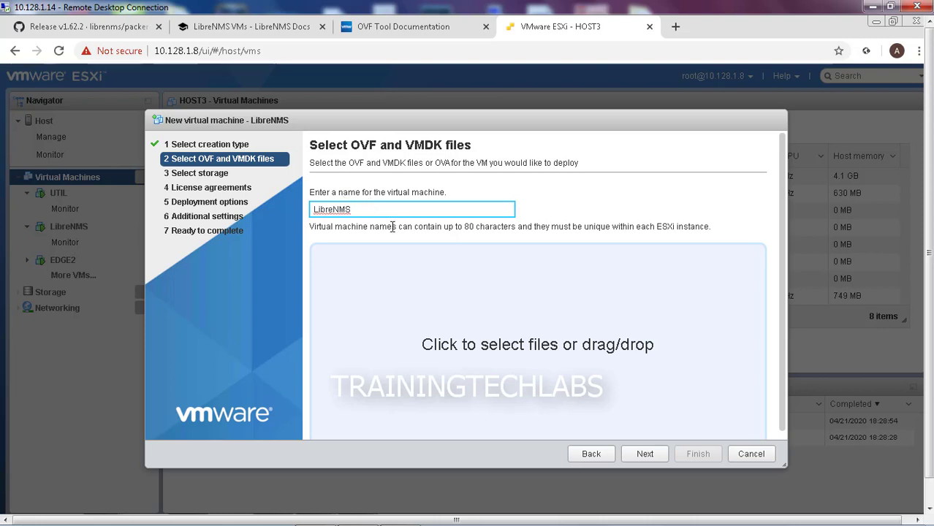
left_click(557, 340)
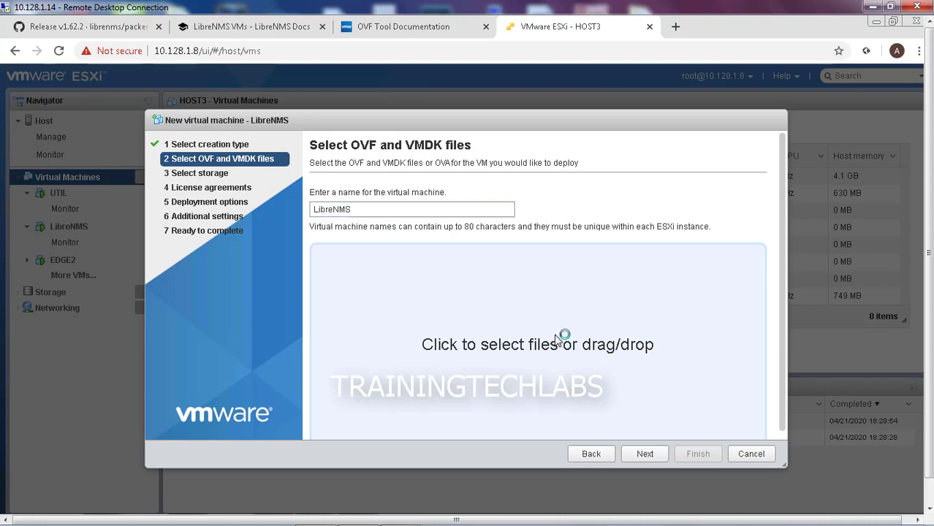
left_click(654, 459)
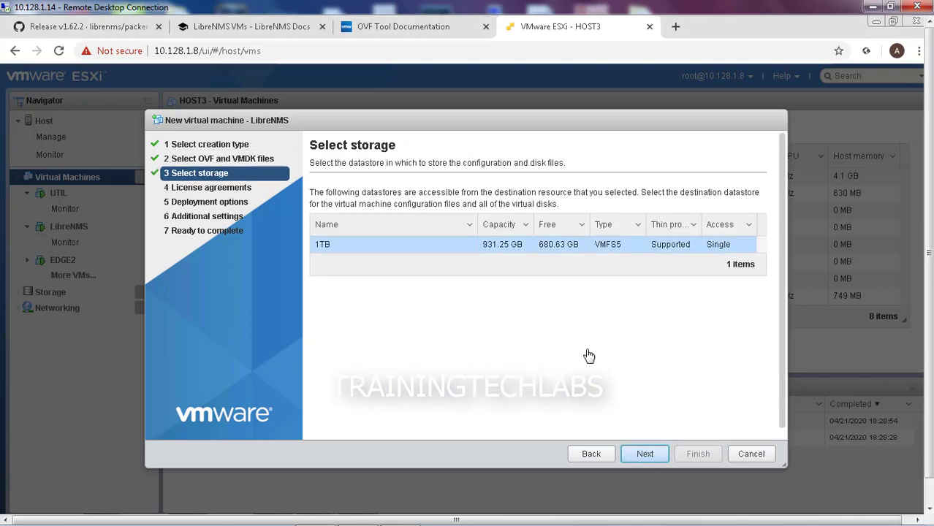
Keep the 1TB datastore and default deployment options, then finish; deployment fails with an error
left_click(646, 455)
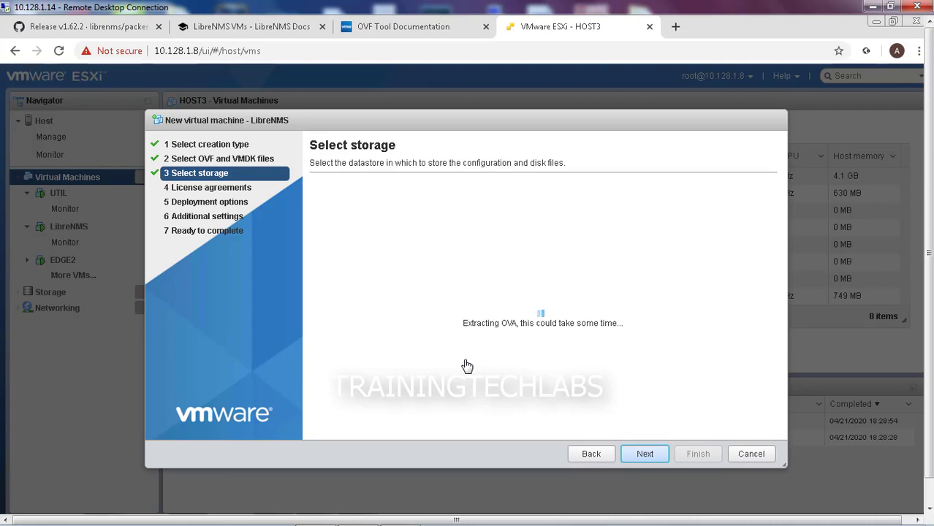
left_click(643, 454)
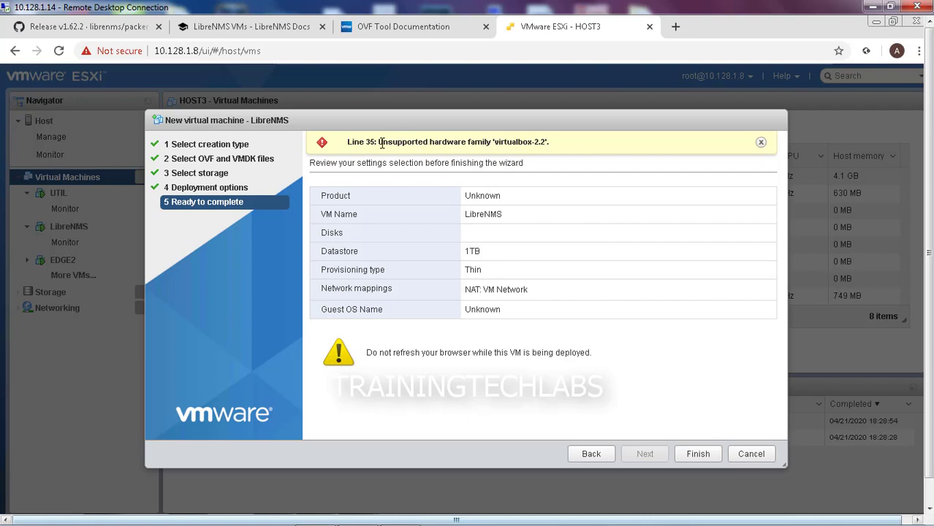
left_click_drag(378, 142, 542, 144)
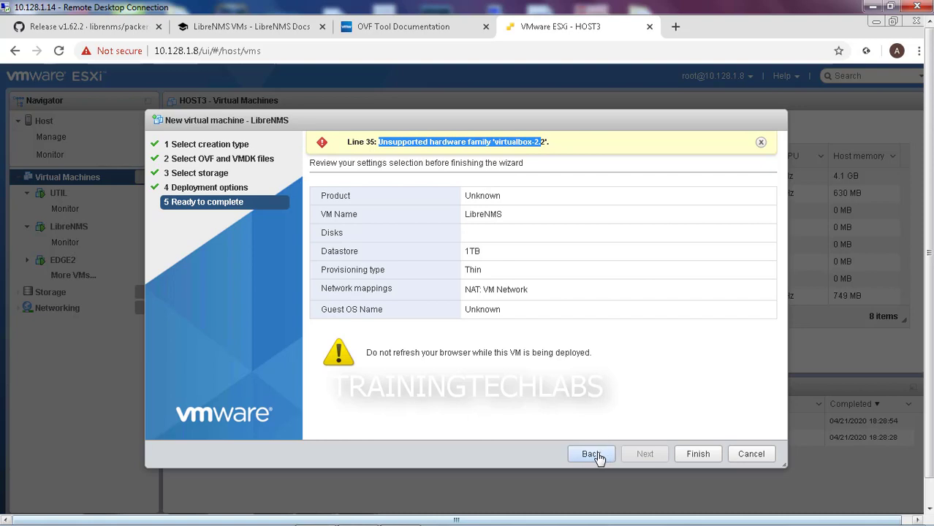
left_click(700, 456)
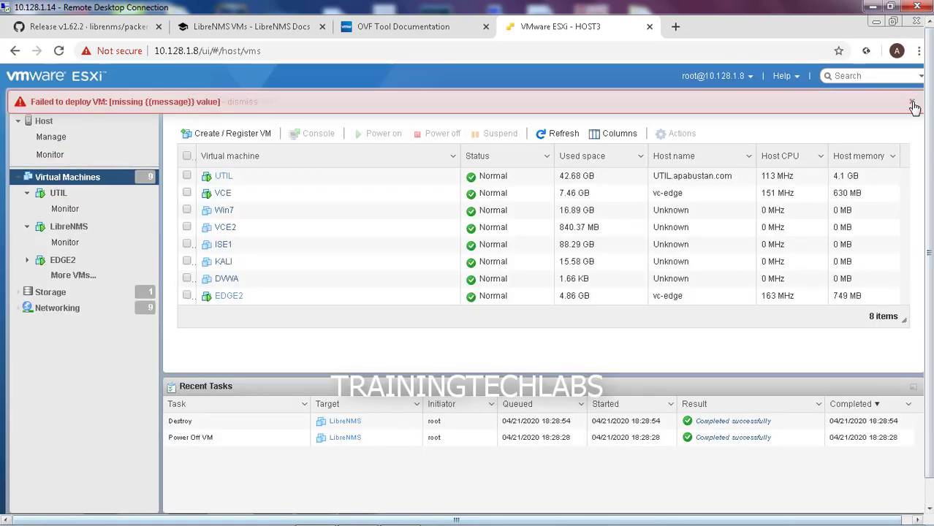
Close the ESXi tab, view the OVF Tool Release 4.2.0 details, and minimize the browser
key("ctrl+w")
left_click(489, 317)
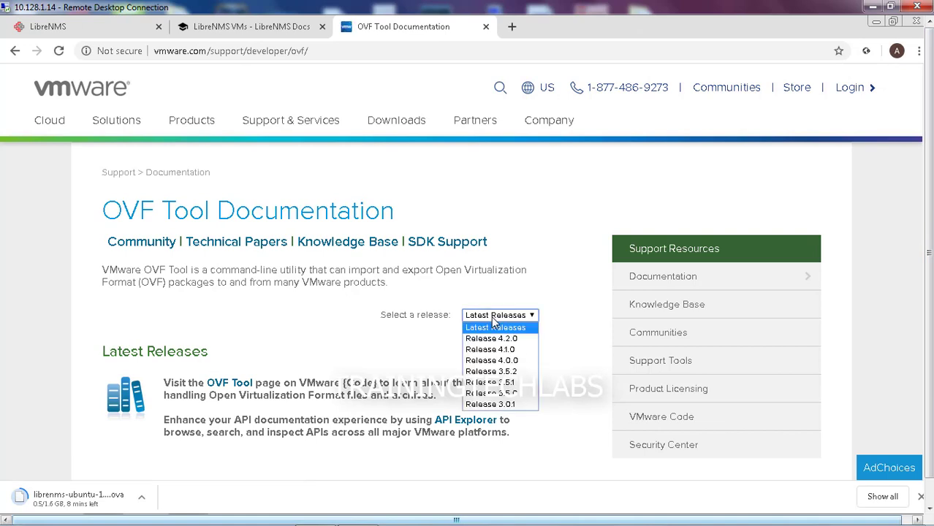
left_click(501, 339)
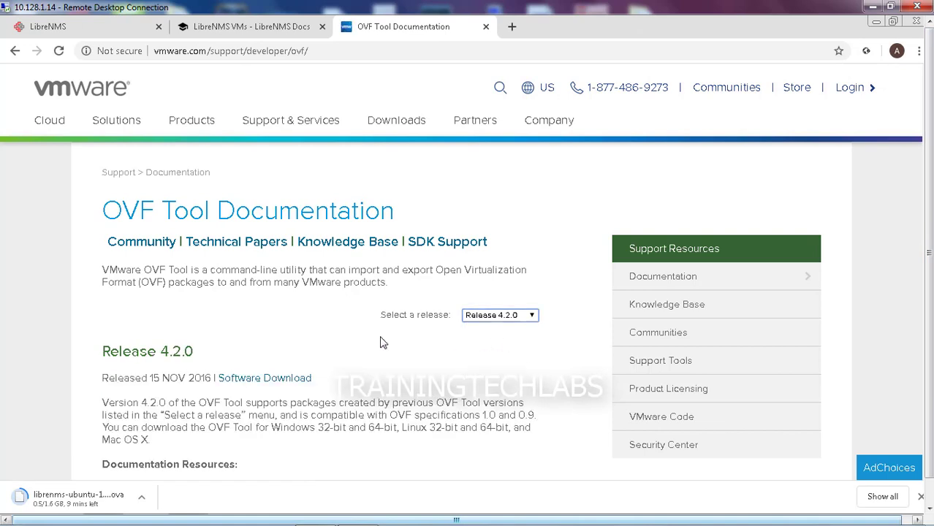
scroll(340, 345, "down", 1)
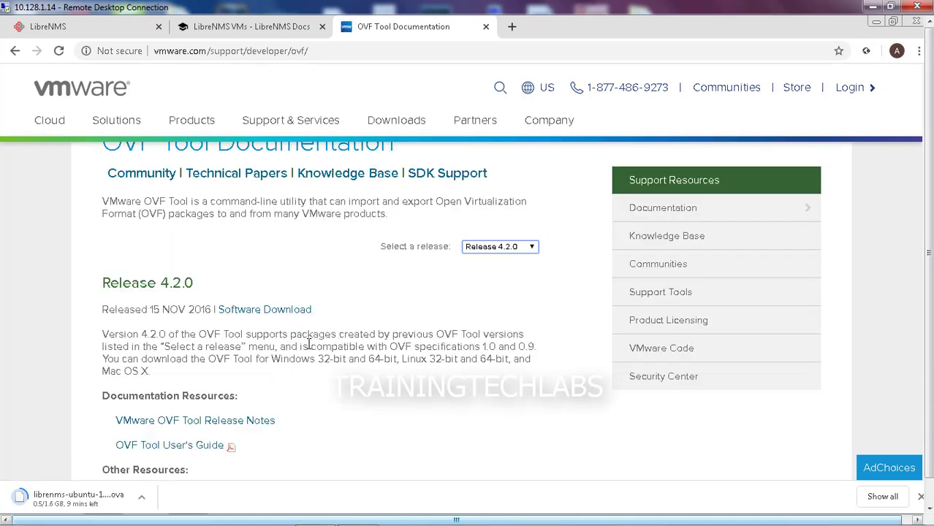
scroll(305, 345, "down", 1)
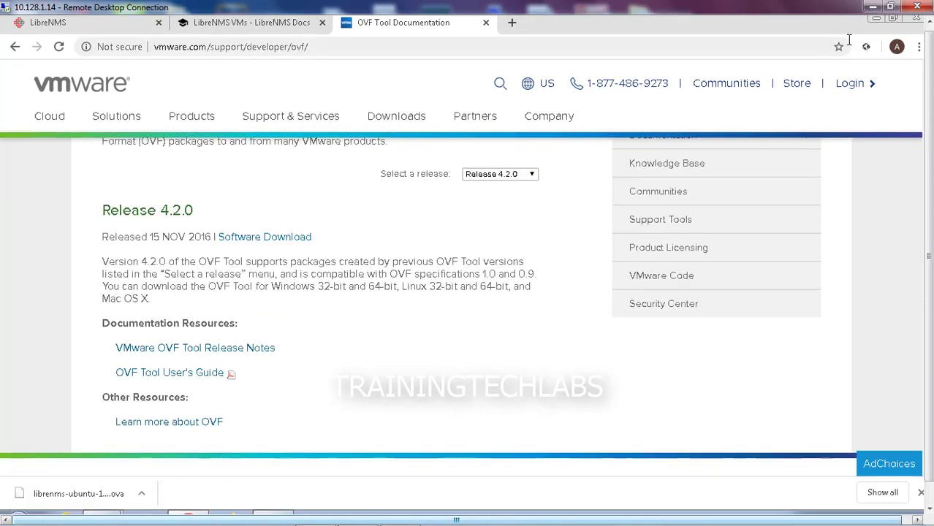
left_click(876, 19)
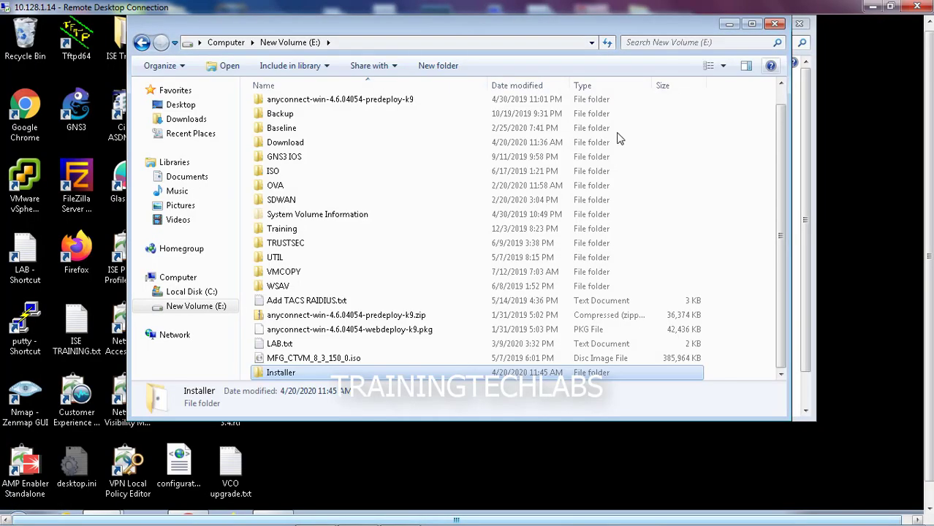
Launch the VMware OVF Tool MSI installer from the Installer folder
double_click(288, 376)
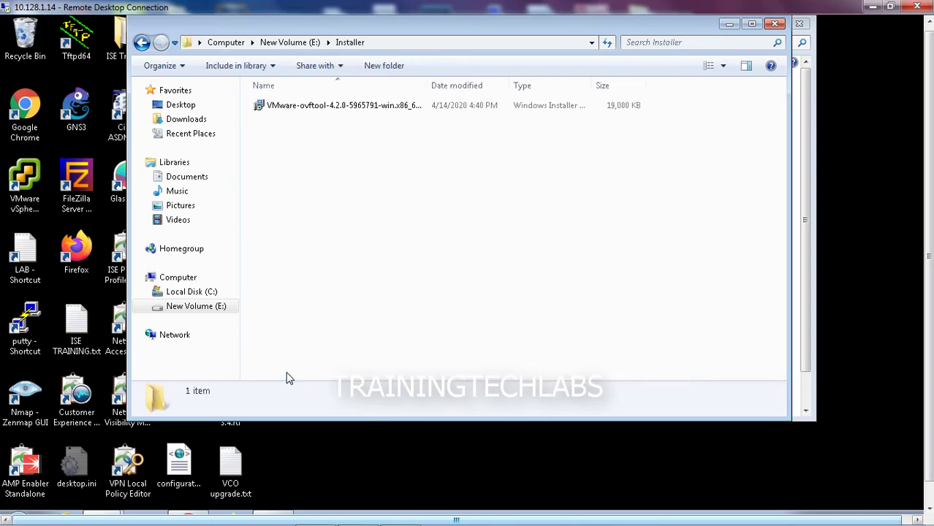
double_click(287, 107)
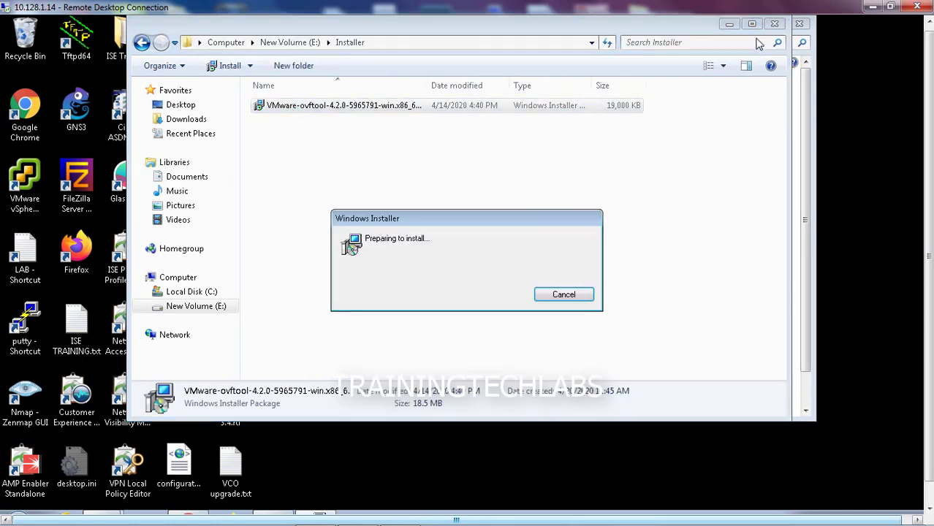
left_click(730, 24)
Accept the license and install the OVF Tool to E:\Program Files\VMware\VMware OVF Tool\
left_click(537, 374)
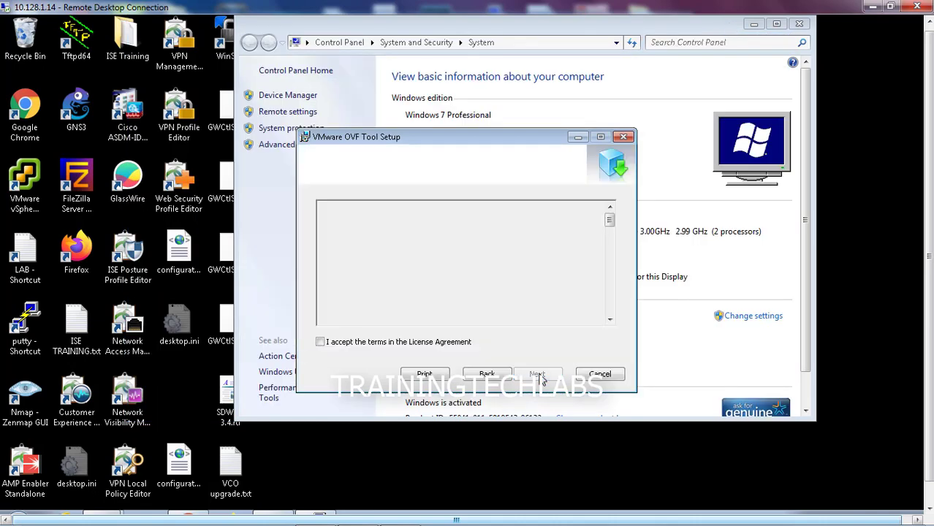
left_click(373, 343)
left_click(536, 375)
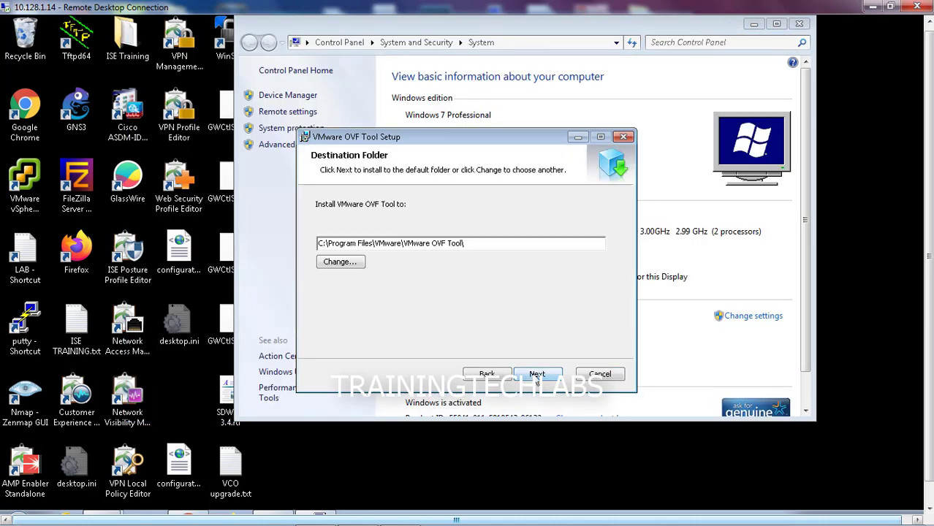
left_click(320, 244)
key("BackSpace")
type("E")
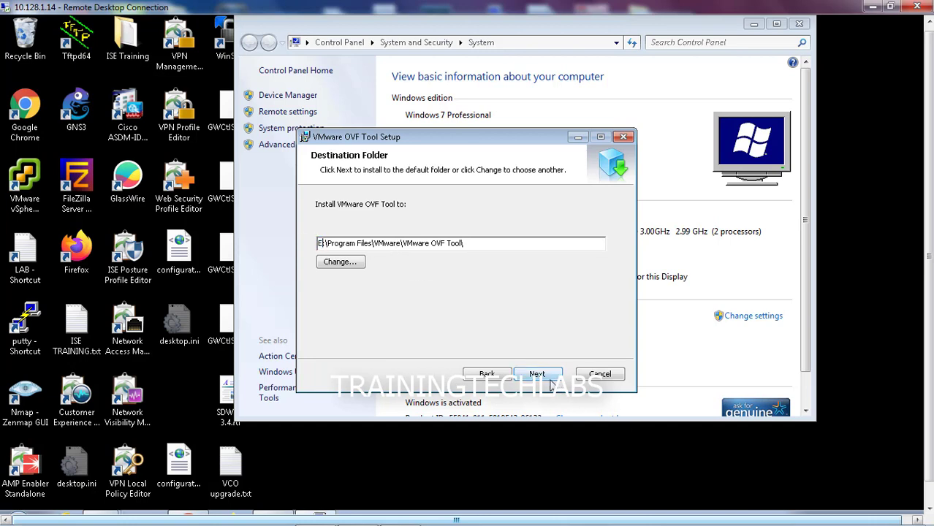
left_click(539, 374)
left_click(542, 383)
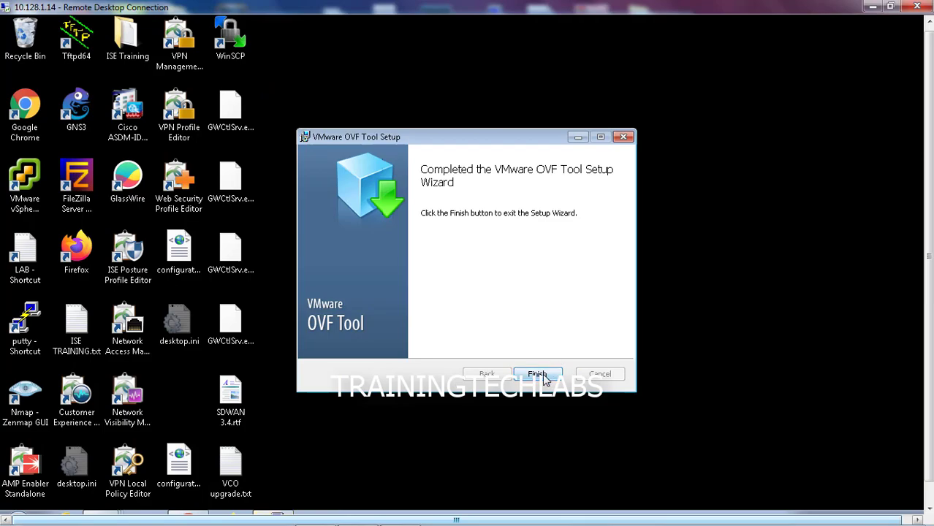
Close the setup wizard and extract the CentOS OVA into its own folder with 7-Zip
left_click(539, 373)
key("alt+Tab")
right_click(187, 109)
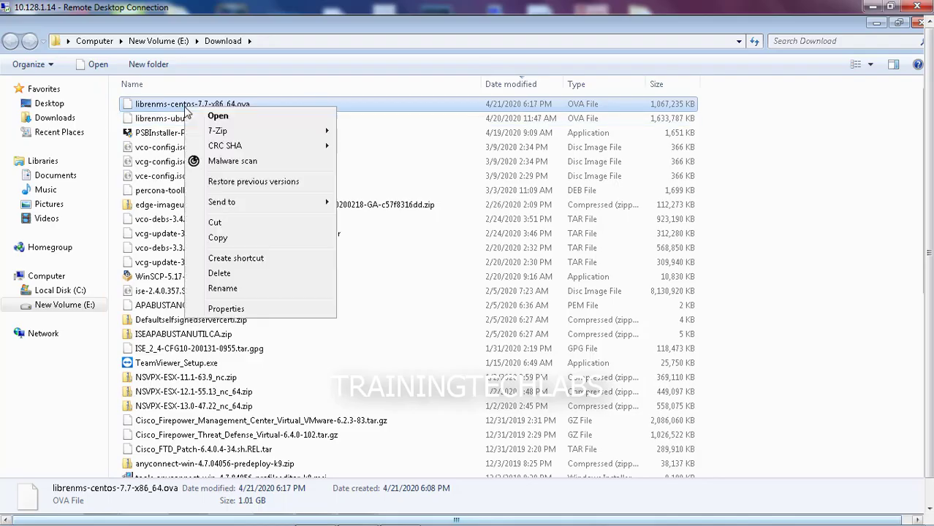
mouse_move(270, 130)
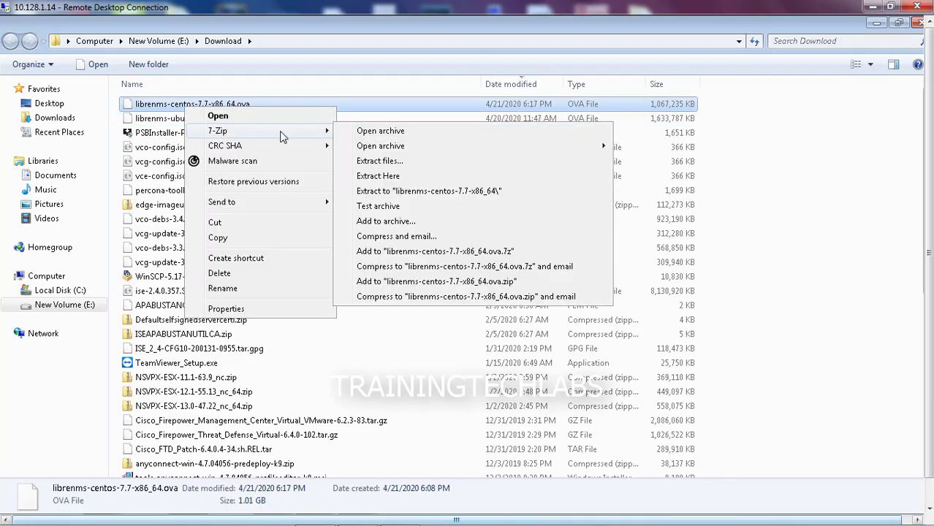
left_click(419, 191)
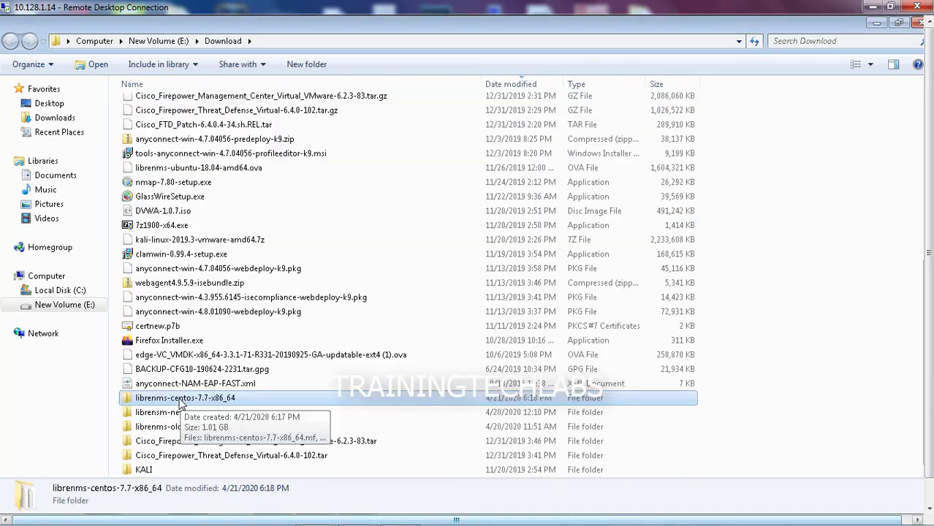
double_click(193, 397)
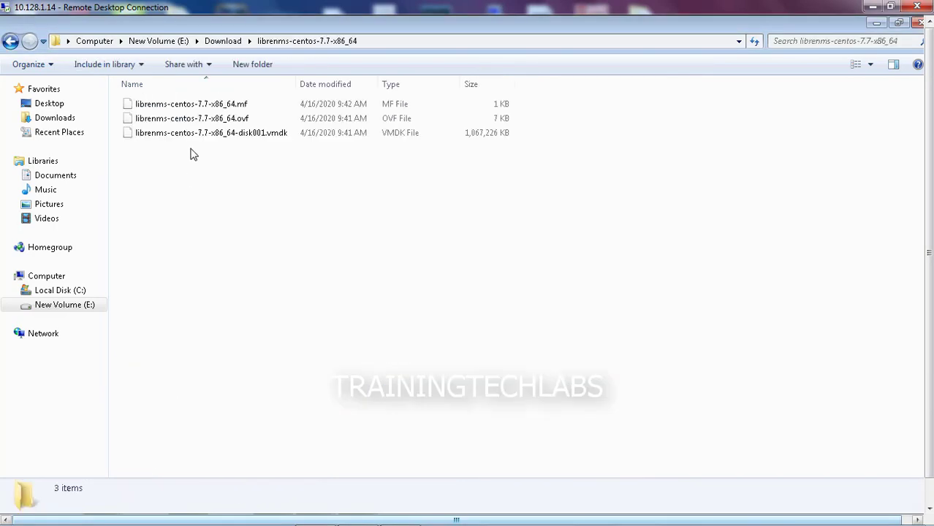
left_click(11, 41)
Rename the extracted folder to librenms-centos-7.7-x86_64_old
scroll(219, 437, "down", 2)
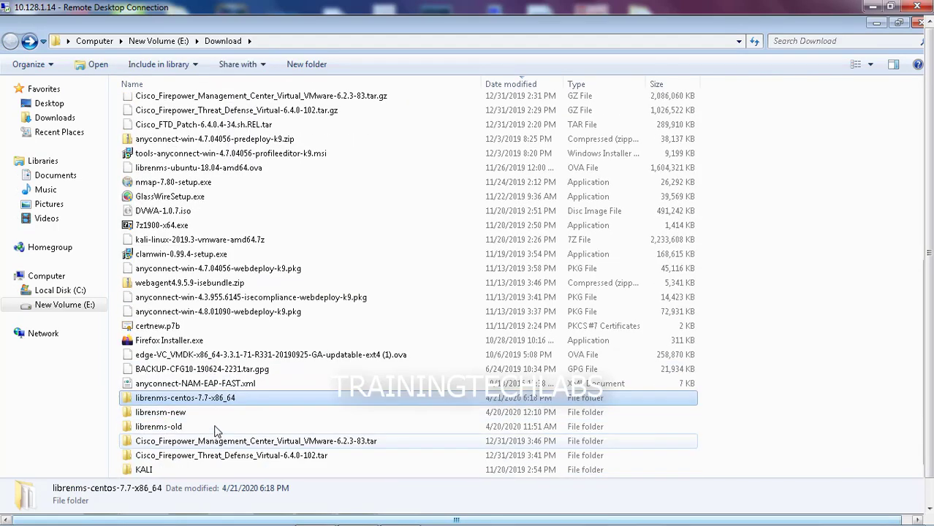
right_click(194, 402)
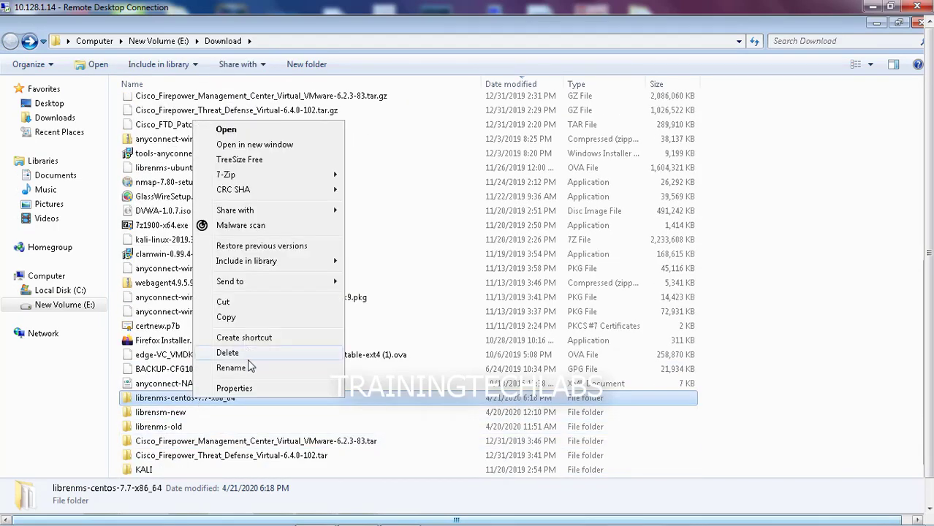
left_click(252, 369)
key("End")
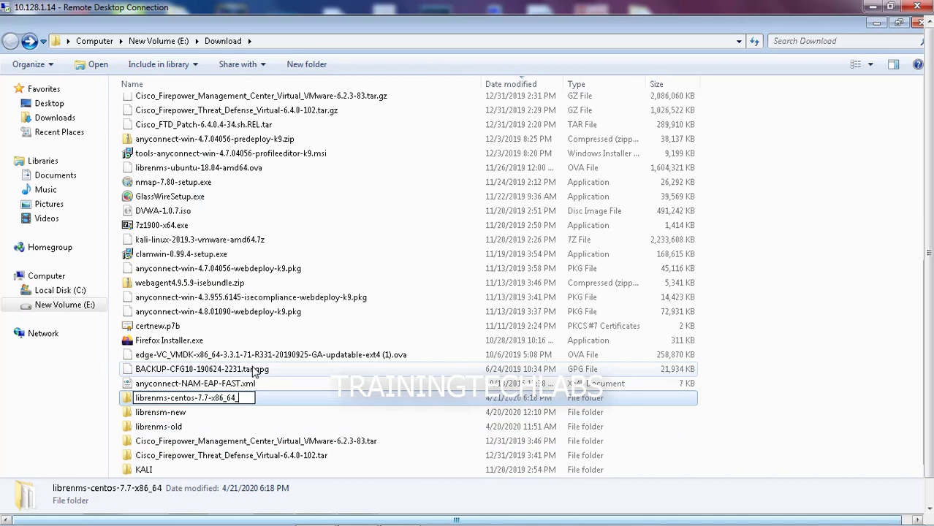
type("_old")
key("Return")
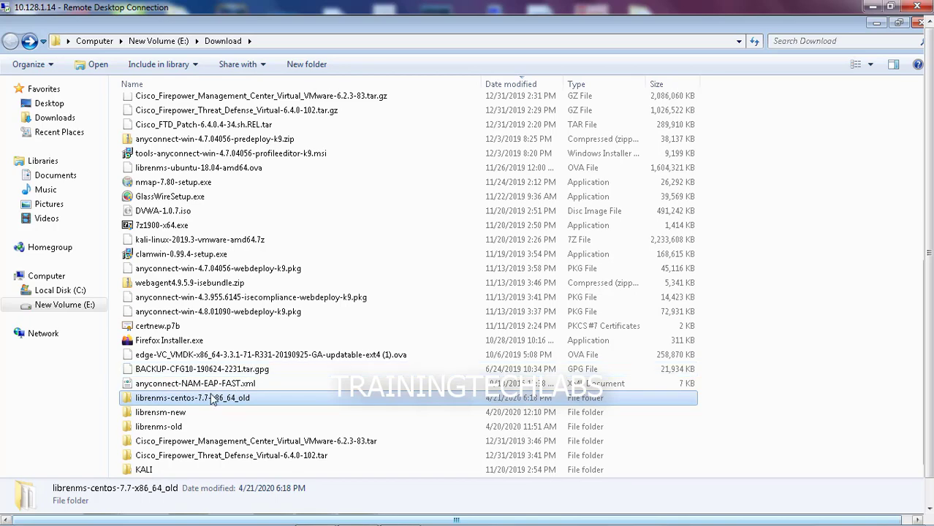
Delete the .mf manifest file from the _old folder
double_click(207, 404)
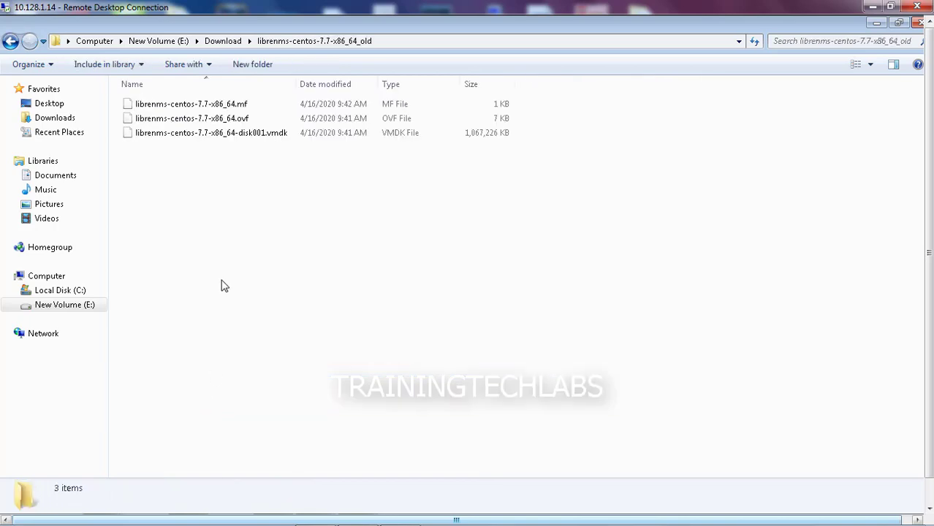
left_click(188, 105)
right_click(188, 104)
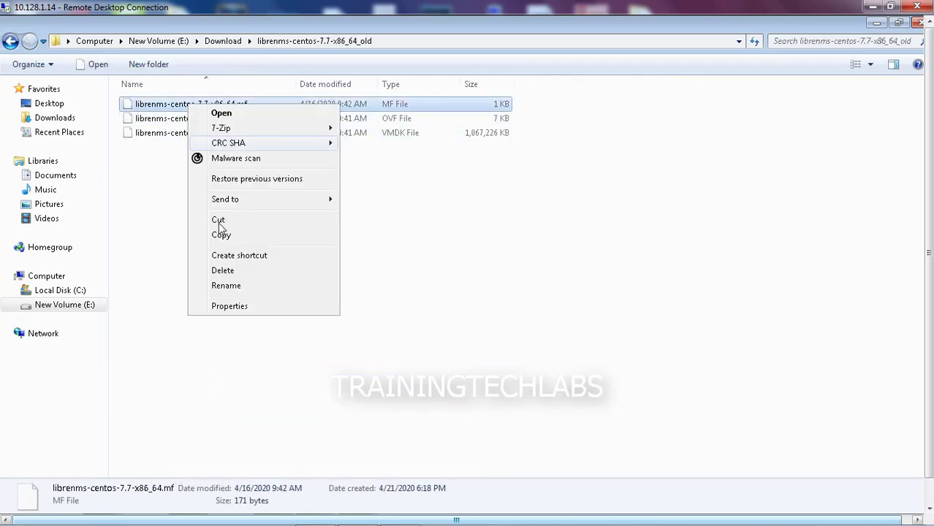
left_click(228, 267)
left_click(519, 327)
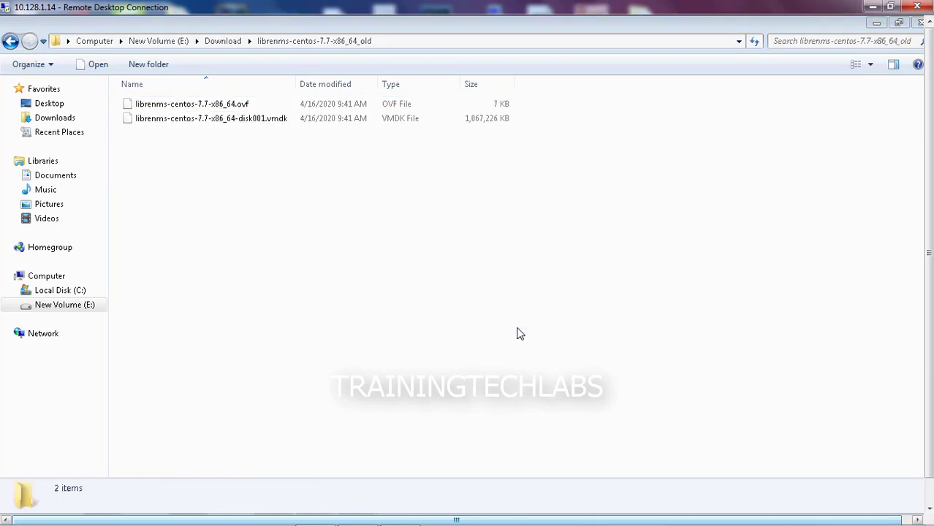
Open librenms-centos-7.7-x86_64.ovf in WordPad without making it the default program
right_click(191, 104)
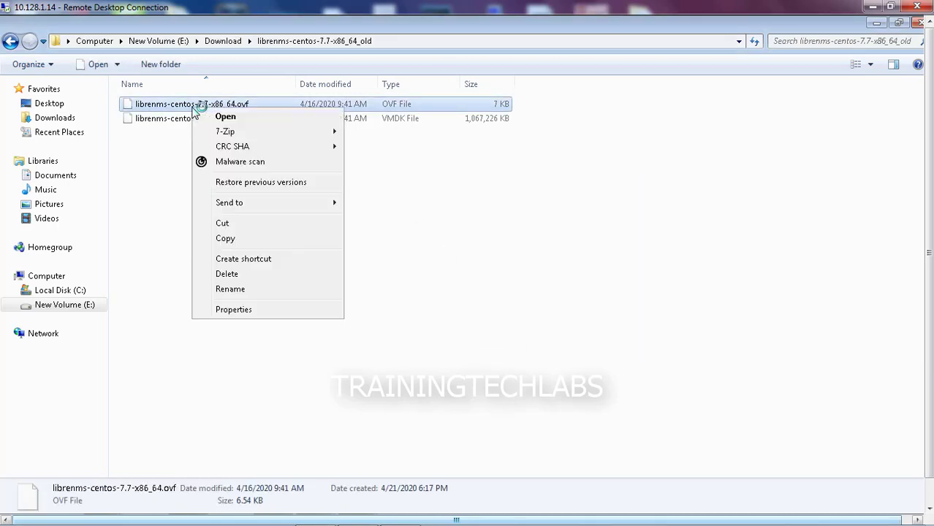
left_click(280, 120)
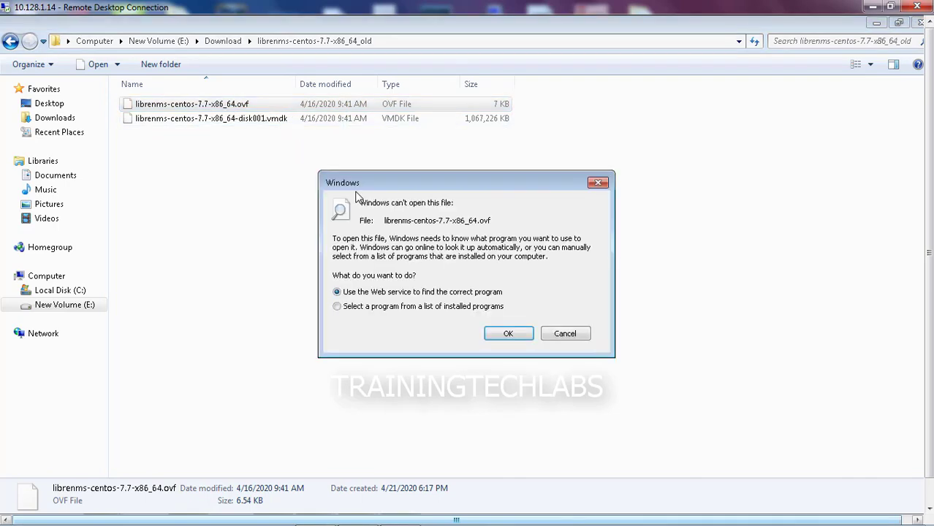
left_click(381, 310)
left_click(507, 333)
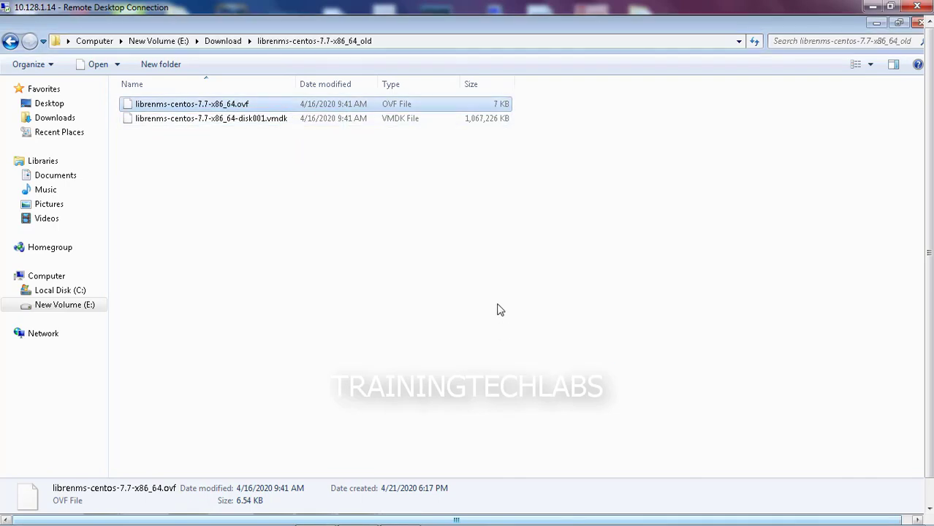
left_click(285, 362)
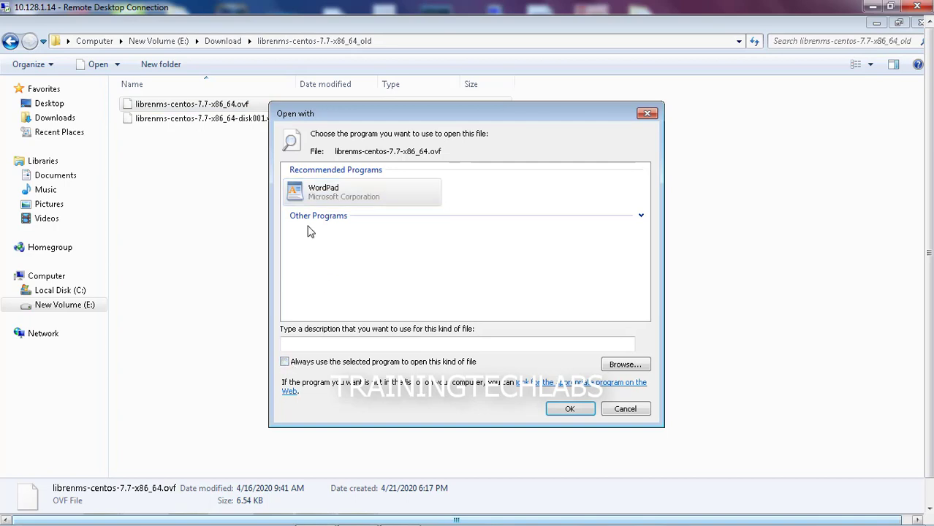
left_click(575, 411)
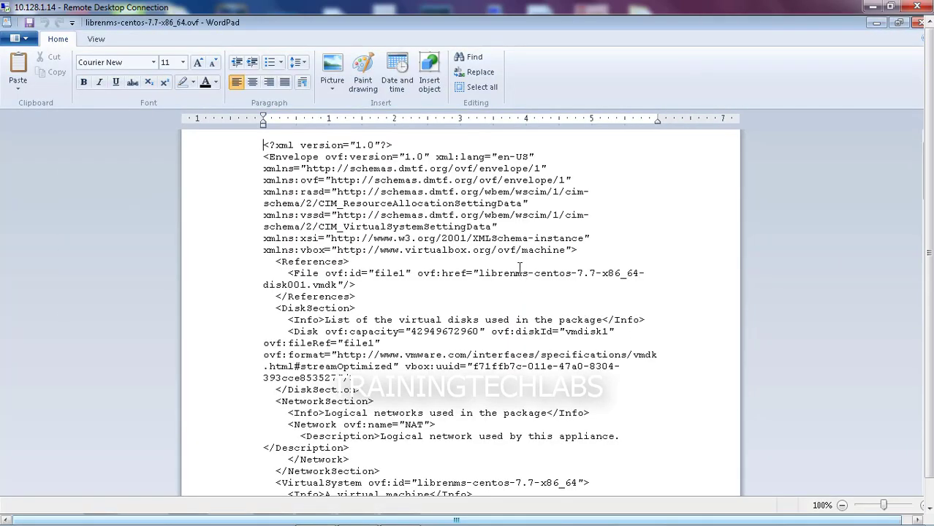
Search the descriptor to locate the first IDE controller entry
key("ctrl+f")
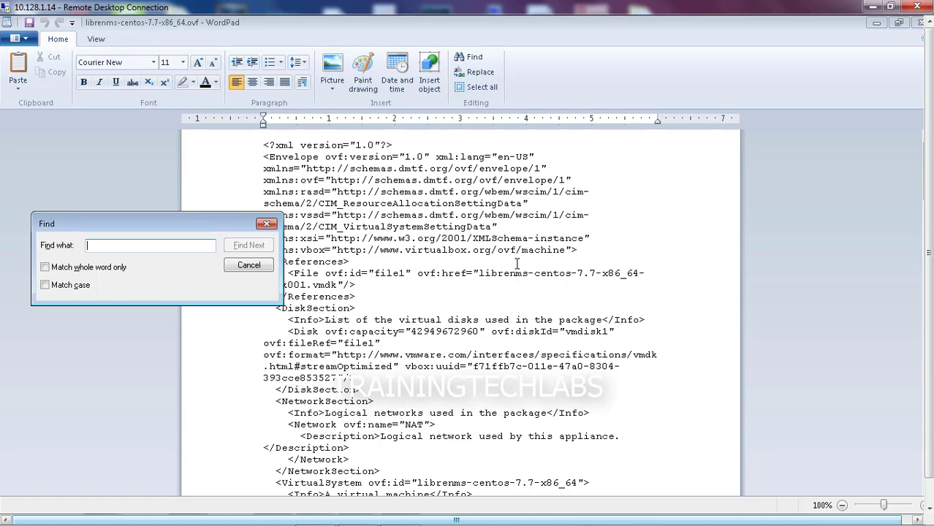
type("d")
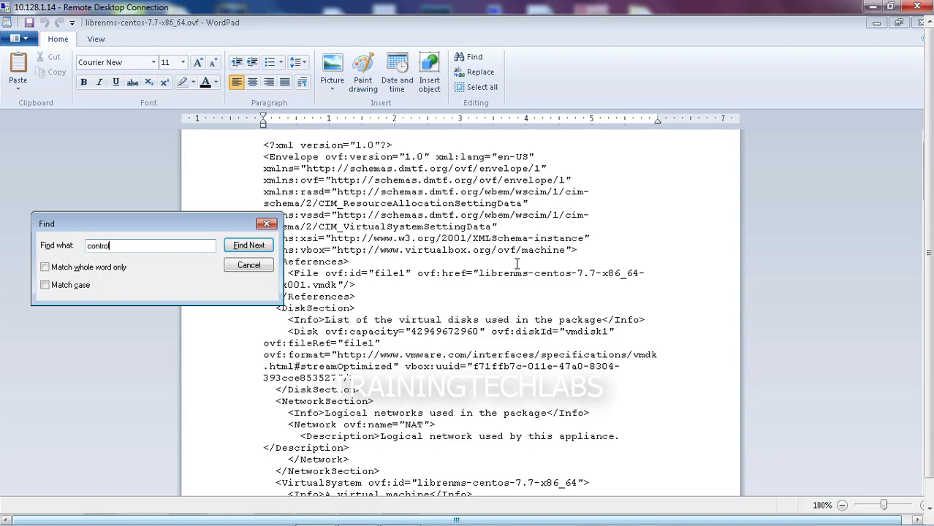
left_click(260, 250)
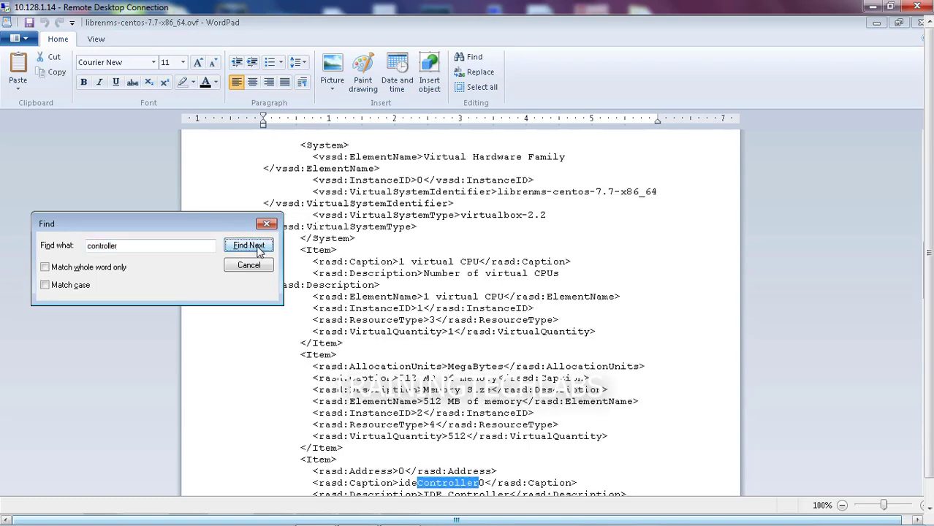
left_click(256, 267)
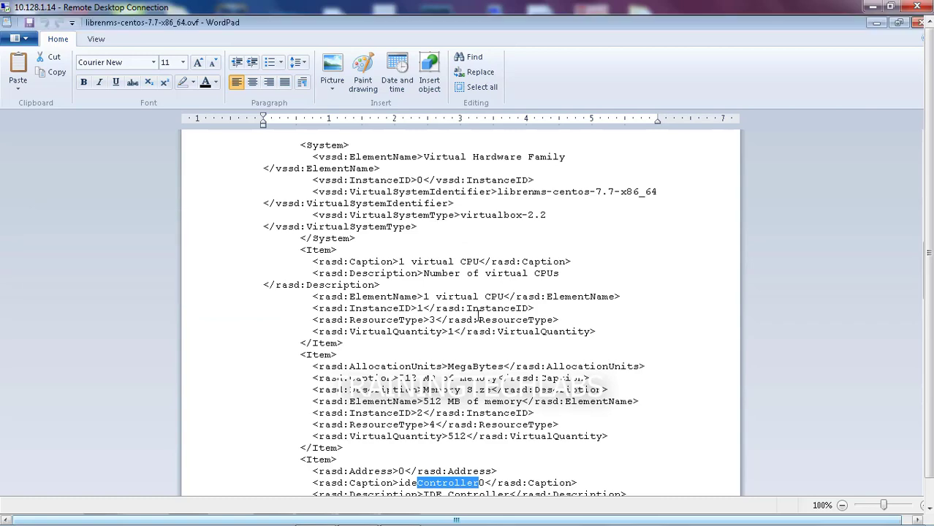
Cut the ideController0 and ideController1 Item blocks out of the XML
scroll(479, 315, "down", 5)
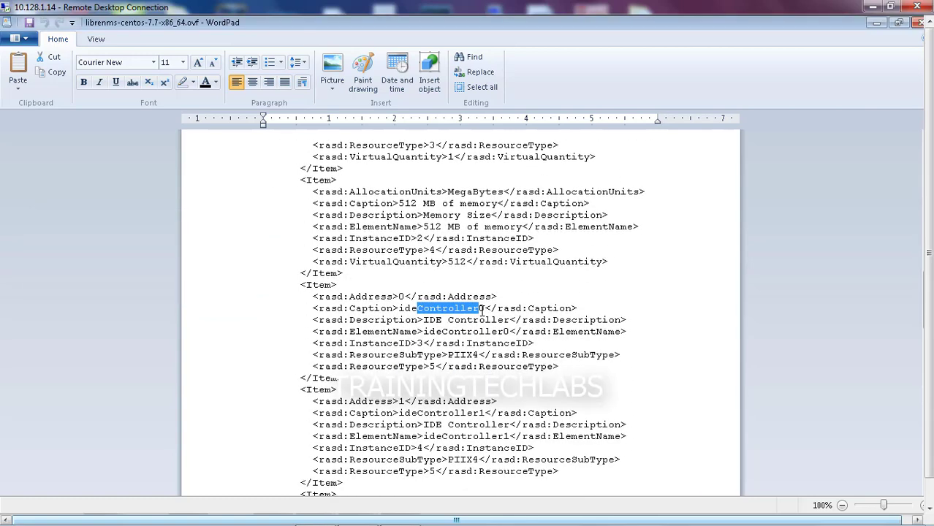
scroll(482, 309, "down", 2)
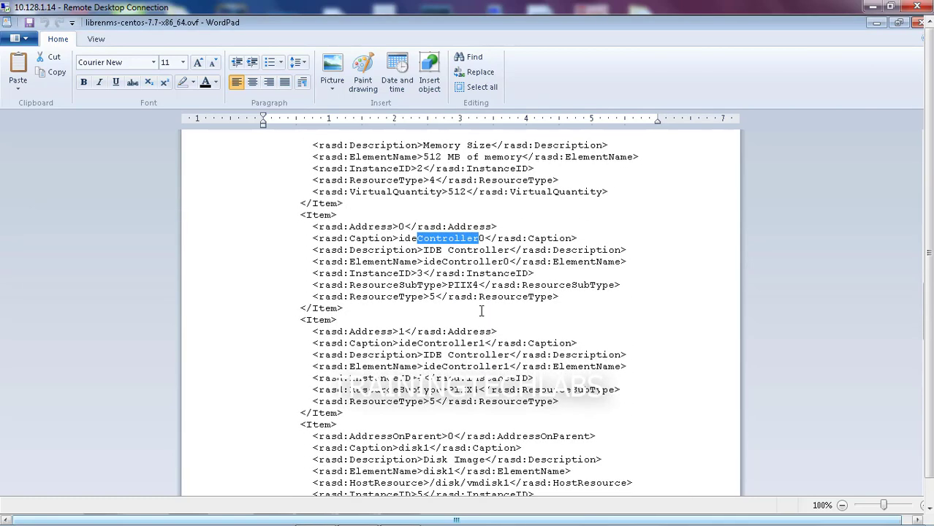
scroll(481, 311, "down", 1)
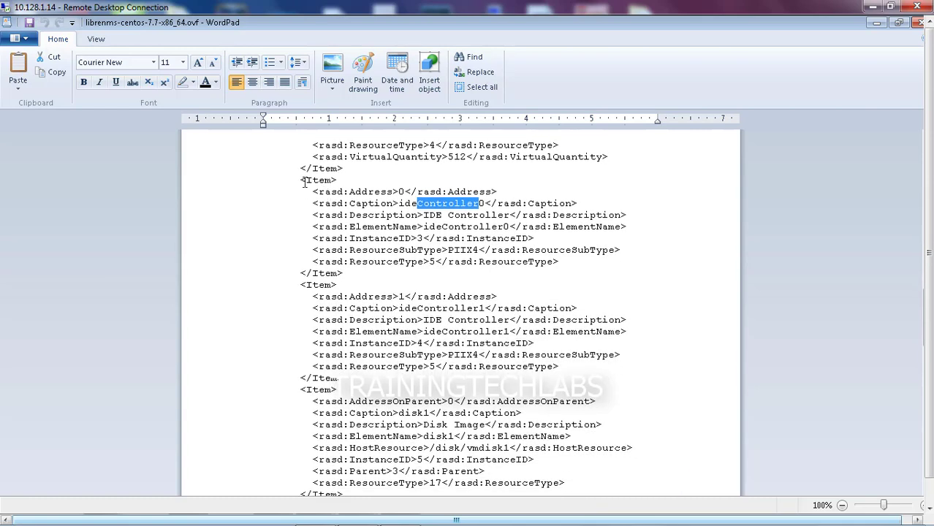
left_click_drag(303, 183, 538, 293)
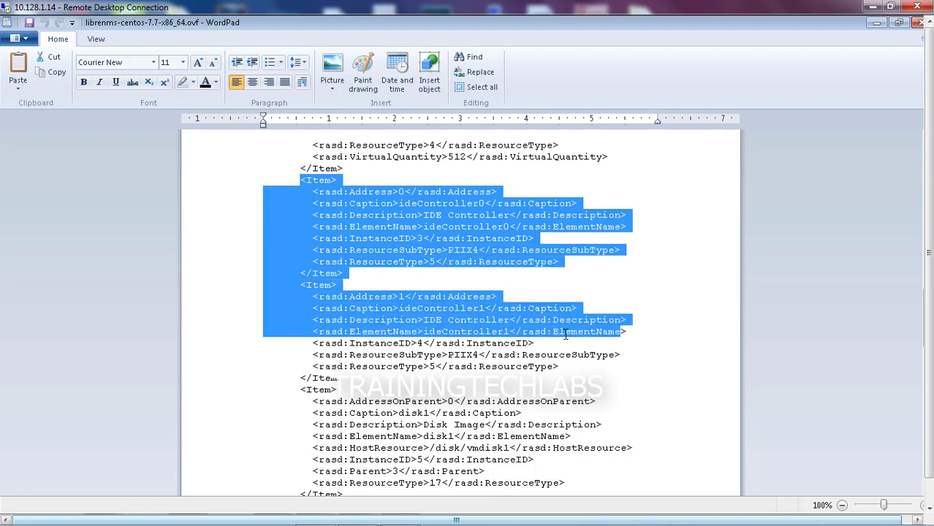
left_click_drag(565, 336, 573, 377)
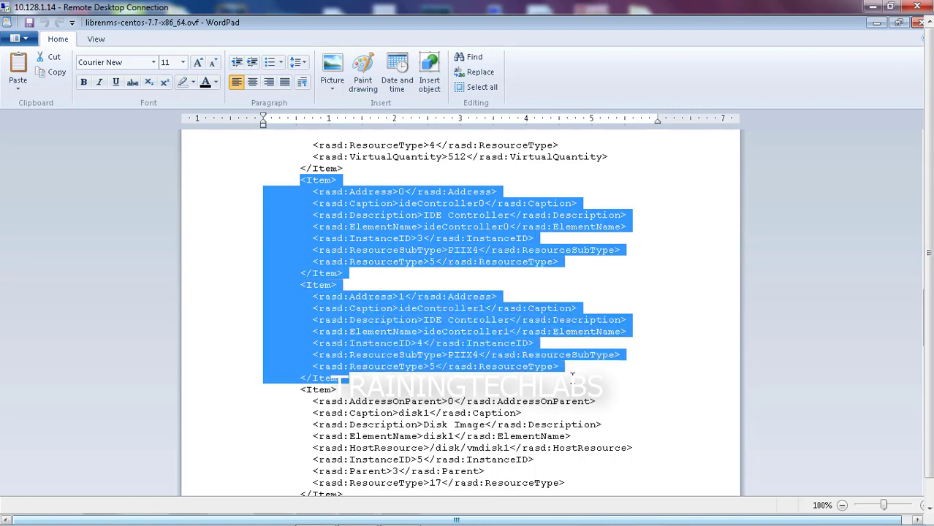
right_click(418, 332)
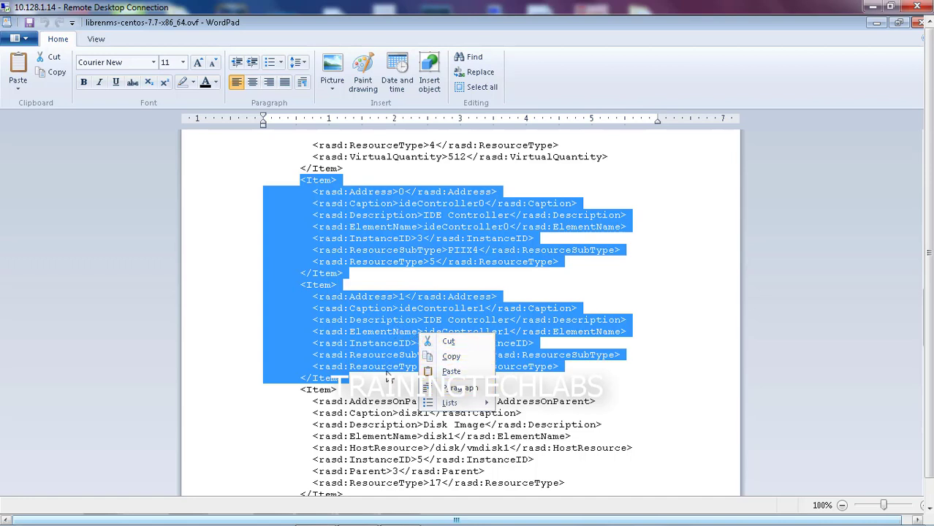
left_click(447, 342)
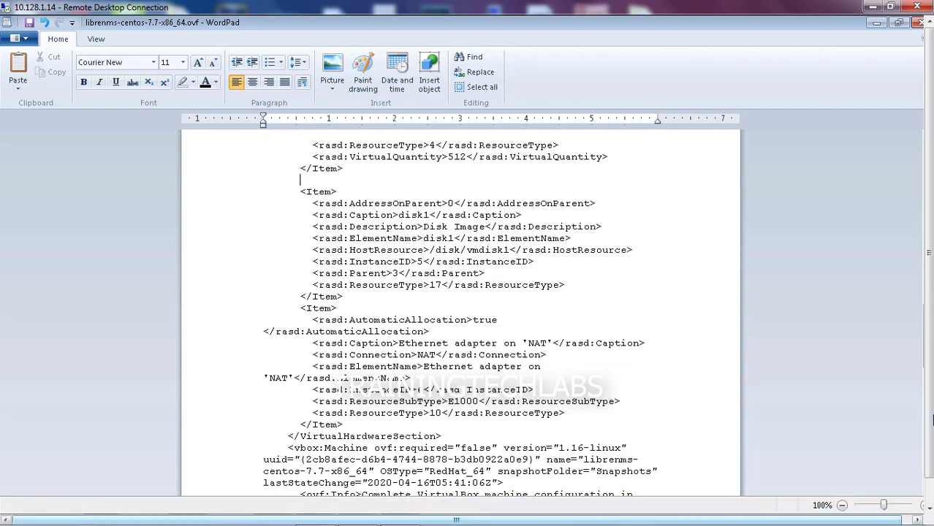
Copy the replacement IDE Controller Item block from Edit ovf.txt and paste it into the OVF
left_click(930, 447)
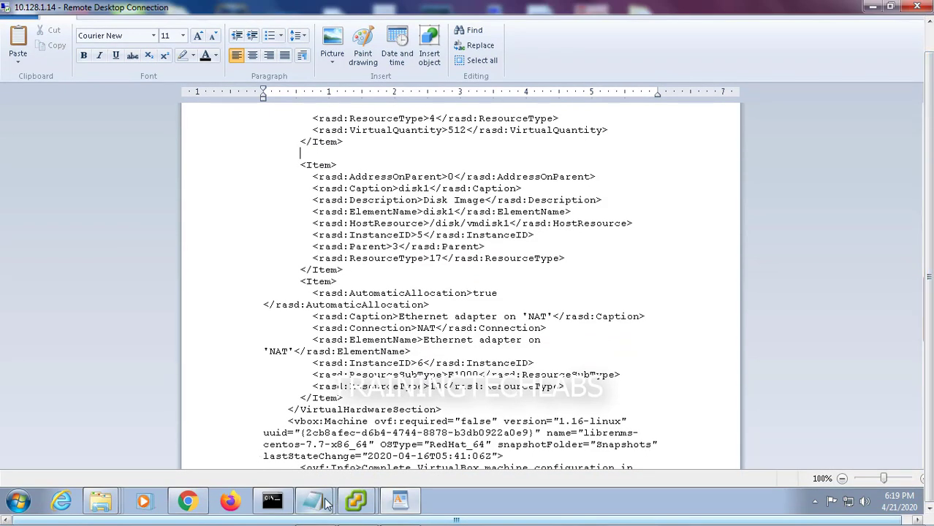
mouse_move(327, 505)
left_click(305, 446)
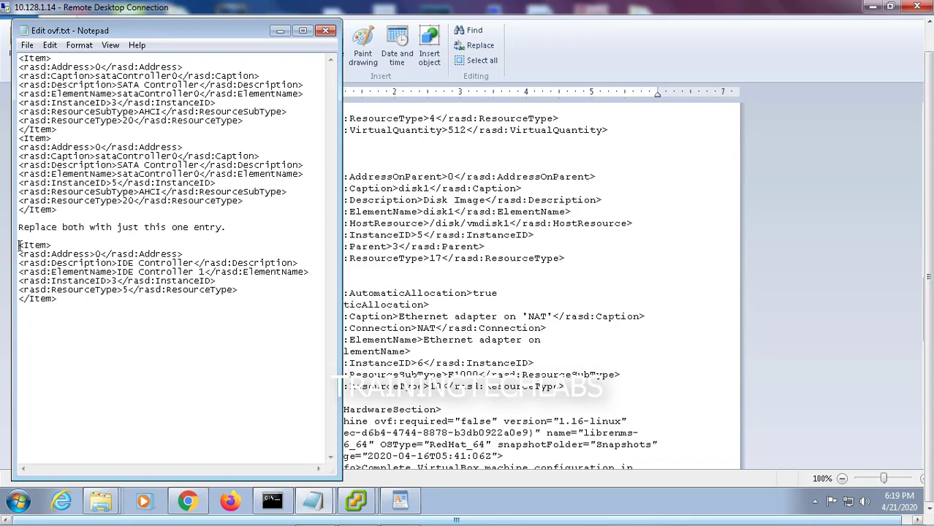
left_click_drag(19, 245, 83, 302)
right_click(52, 289)
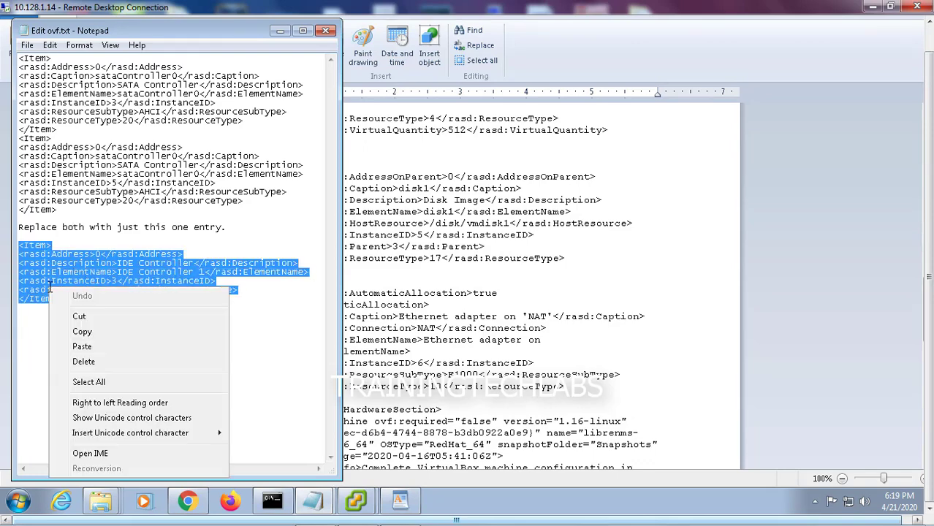
left_click(81, 330)
key("alt+Tab")
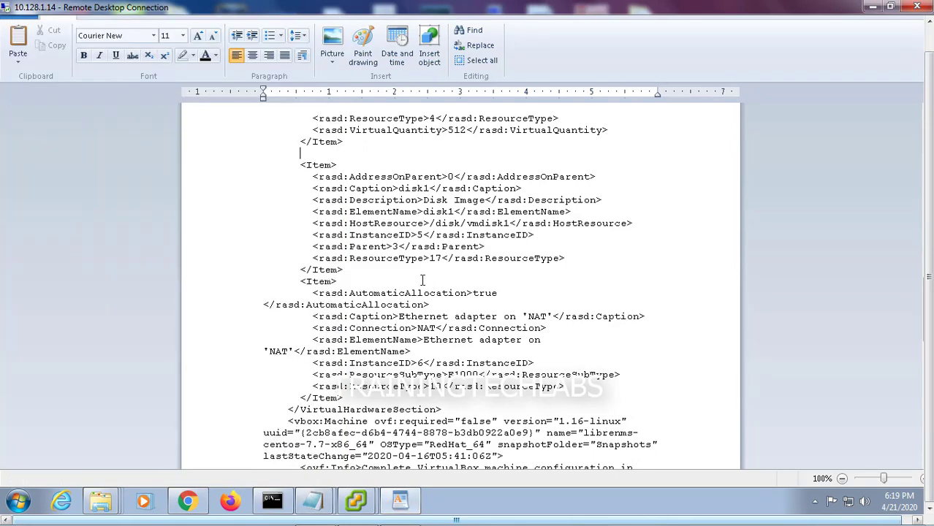
key("ctrl+v")
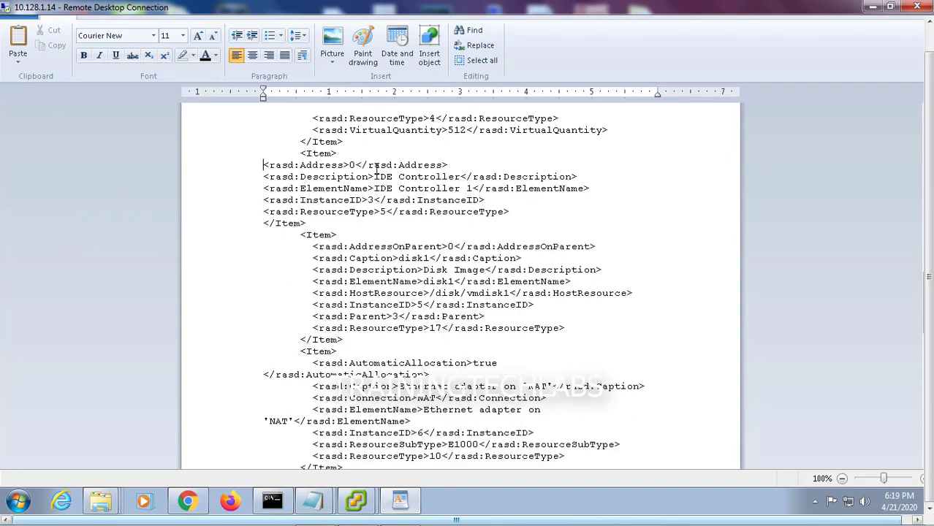
Indent the pasted Address, Description, ElementName, ResourceType and closing Item lines to align
key("Tab")
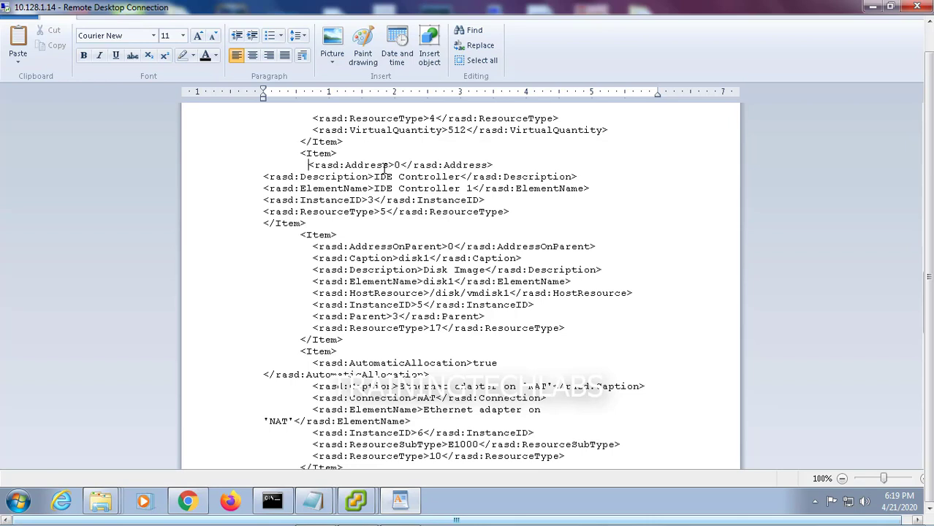
left_click(265, 176)
key("Tab")
left_click(266, 188)
key("Tab")
key("Tab")
key("BackSpace")
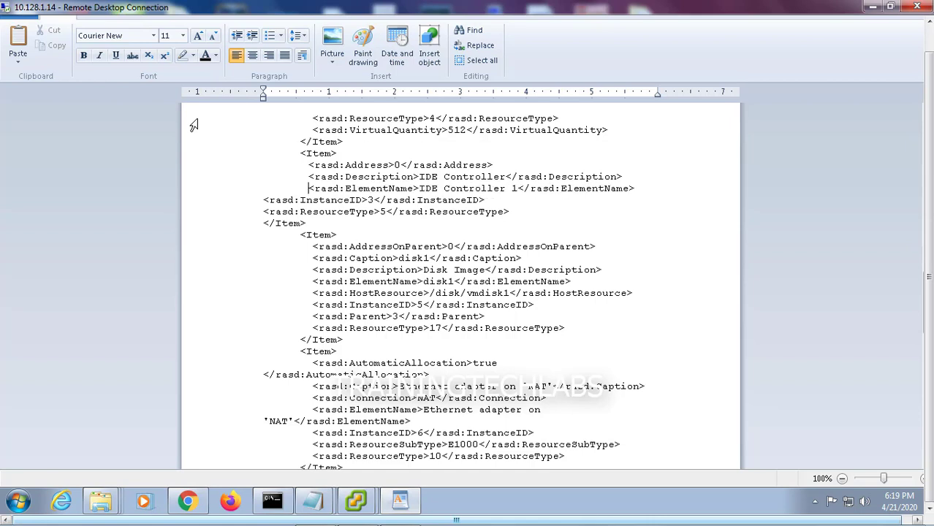
key("Tab")
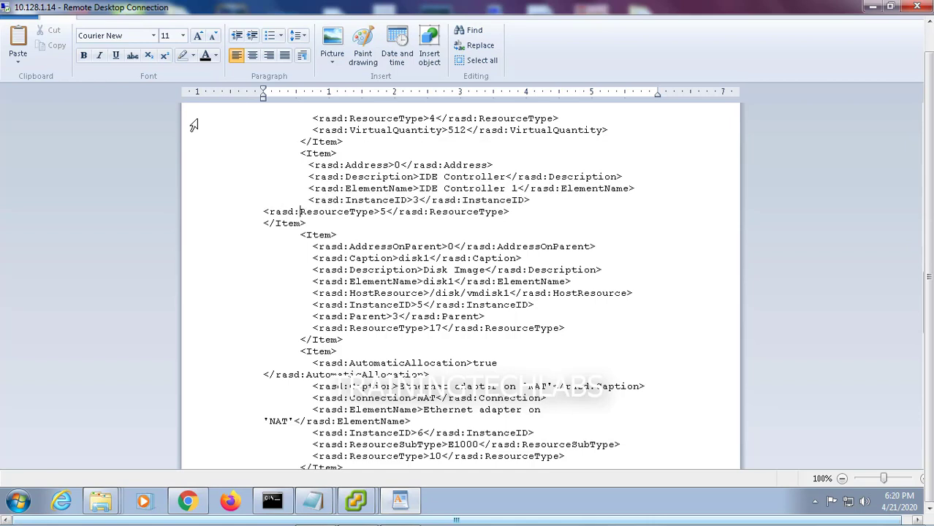
key("Tab")
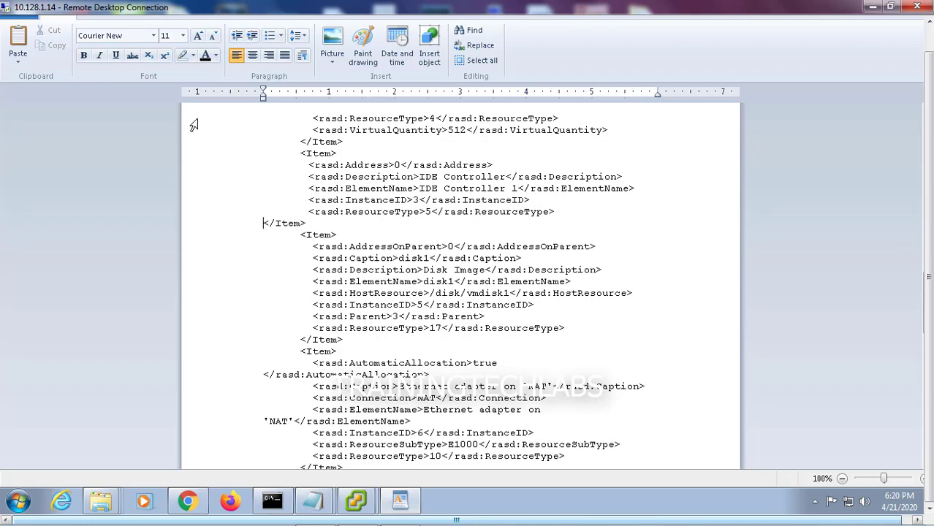
key("Tab")
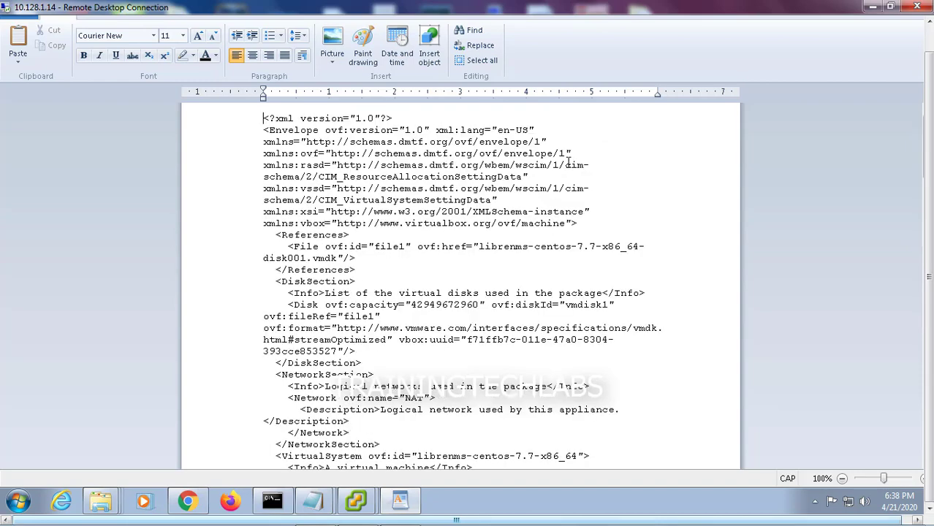
key("ctrl+f")
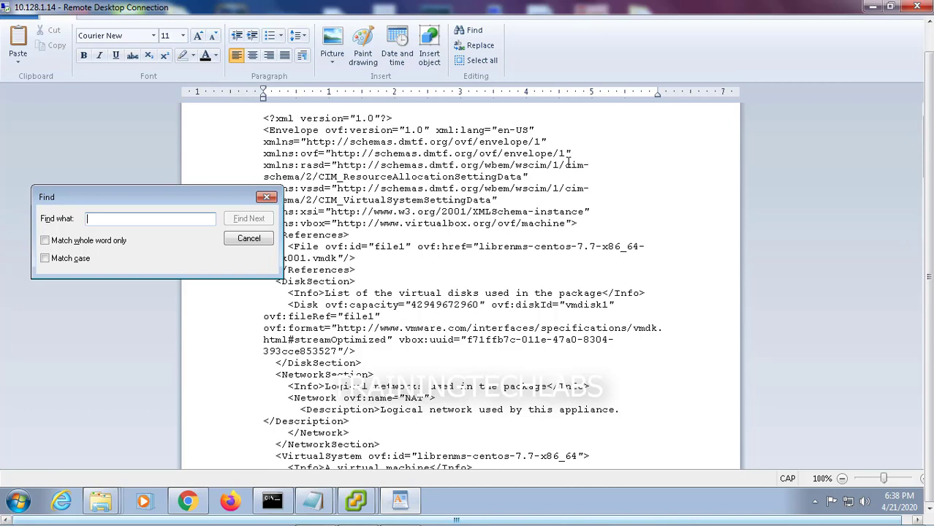
Search the OVF for 'vi' until the virtualbox-2.2 VirtualSystemType entry is found
type("S")
key("BackSpace")
key("Caps_Lock")
type("virtual")
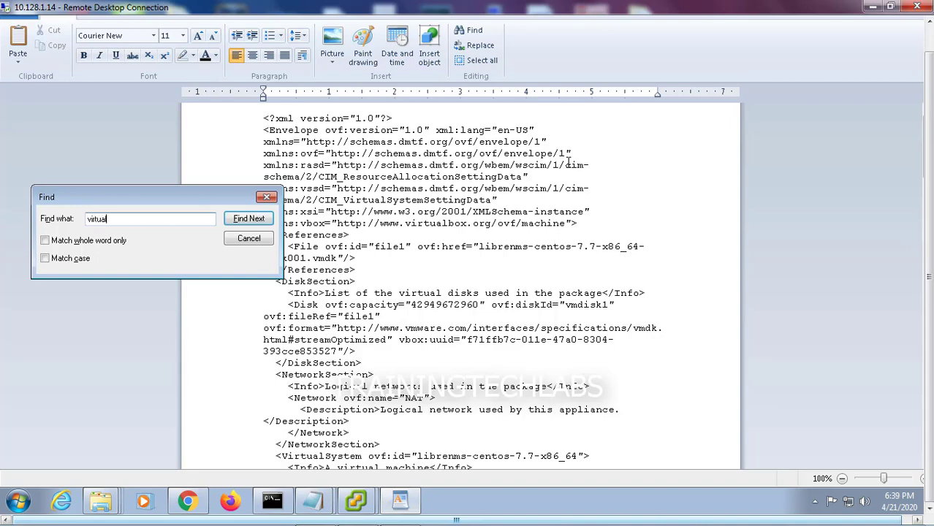
key("Return")
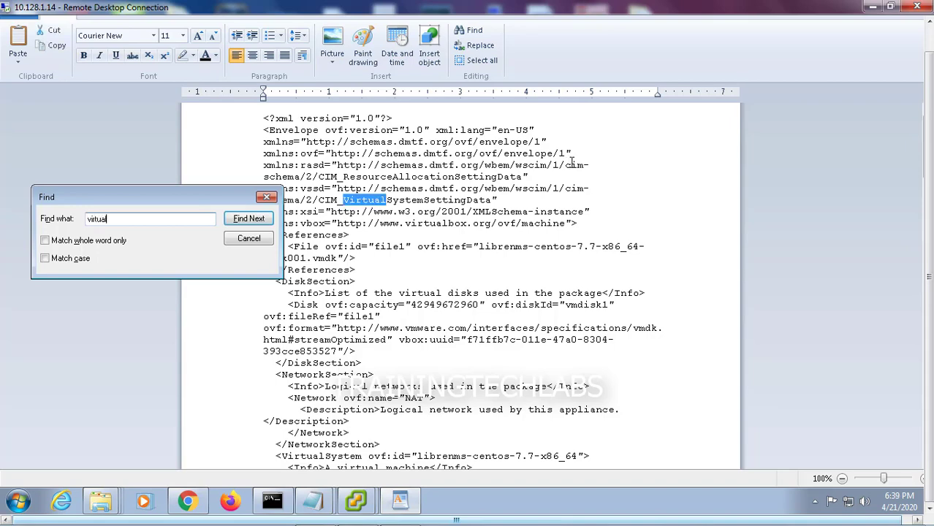
key("Return")
key("Return")
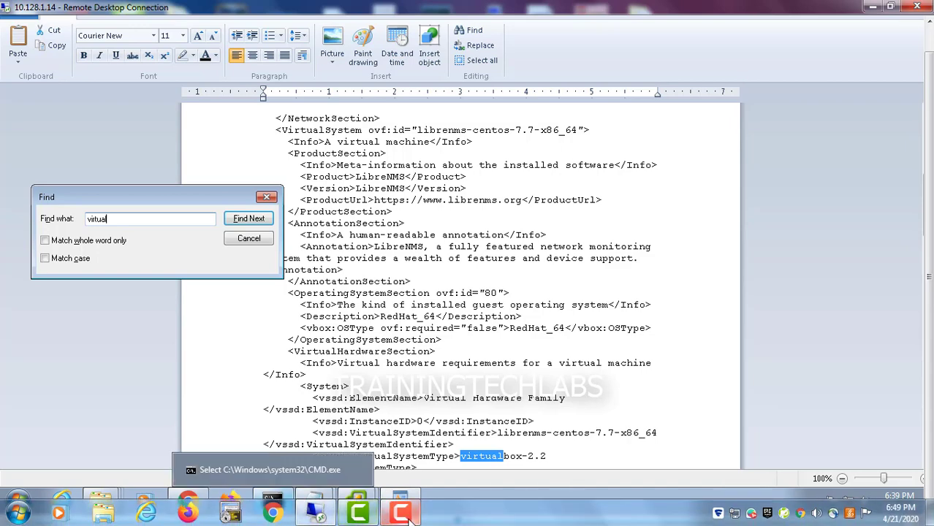
Replace virtualbox-2.2 with vmx-07, restore the closing tag's line break, and close the search box
scroll(395, 385, "down", 3)
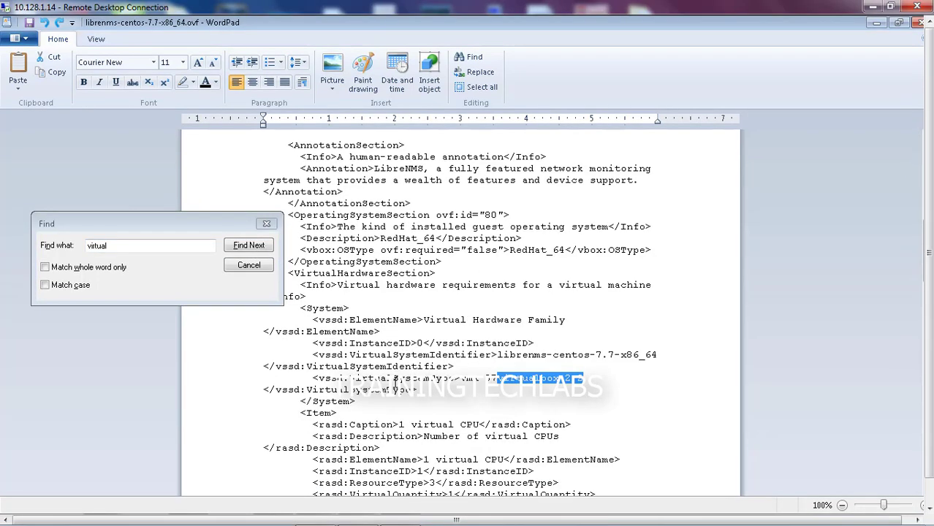
key("Right")
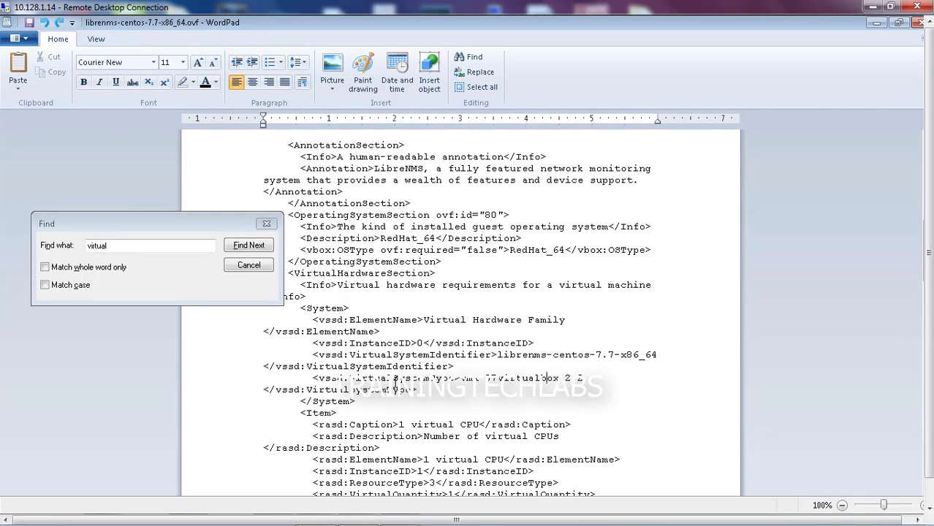
key("BackSpace")
key("BackSpace")
key("BackSpace")
key("BackSpace")
key("BackSpace")
key("BackSpace")
key("BackSpace")
key("BackSpace")
key("BackSpace")
key("BackSpace")
key("Delete")
key("Delete")
key("Delete")
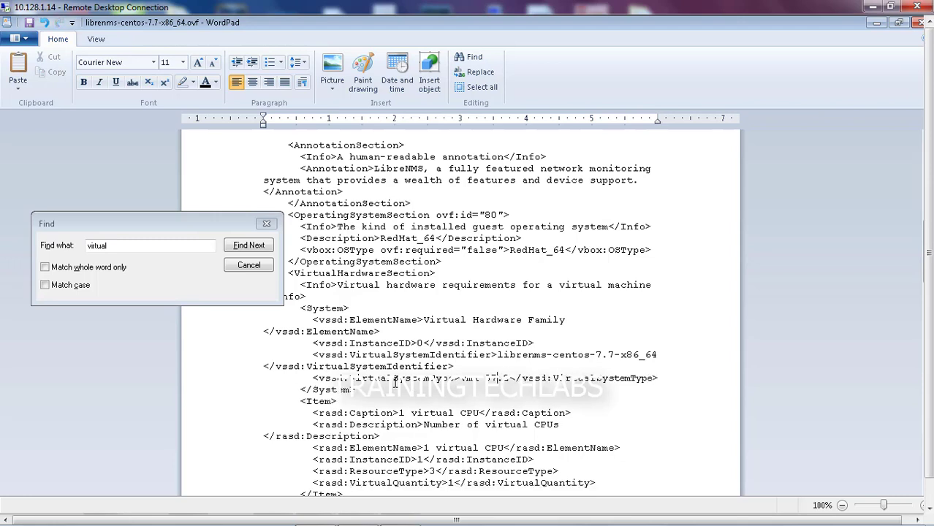
key("Delete")
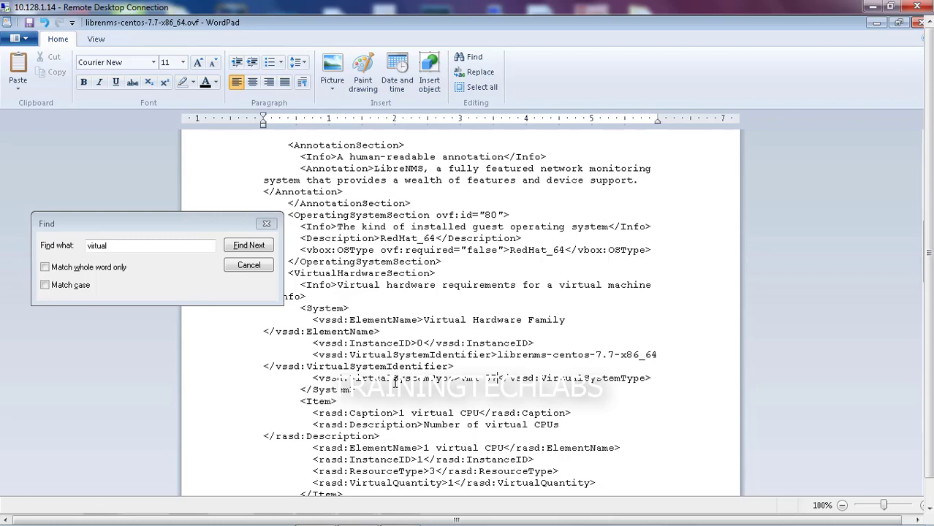
key("Return")
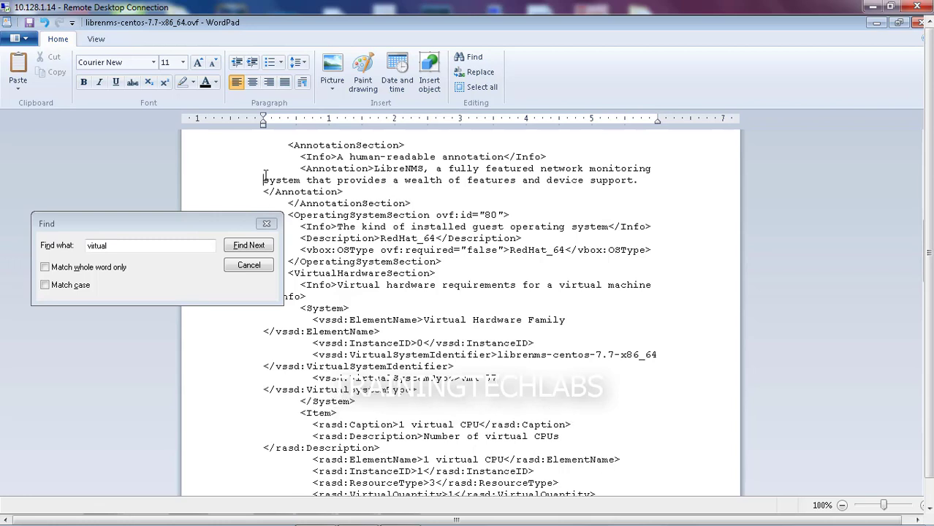
left_click(264, 223)
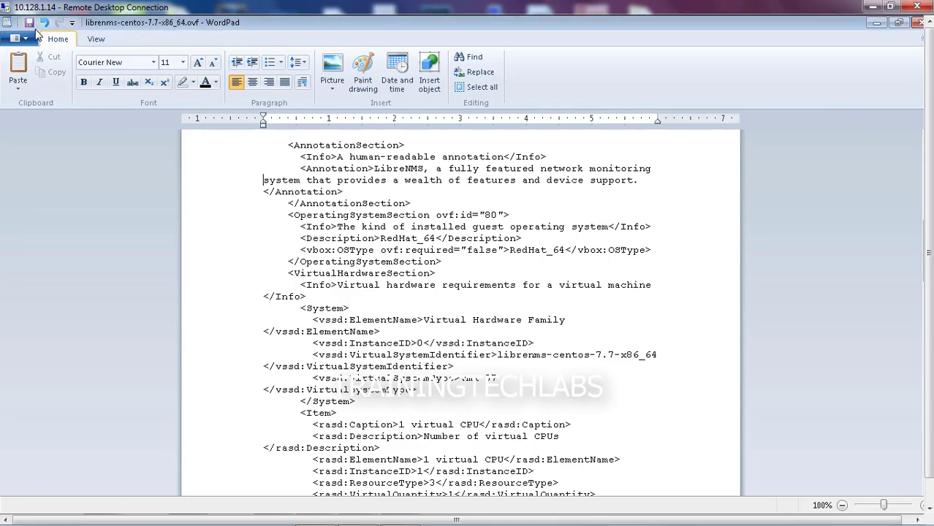
scroll(34, 33, "down", 1)
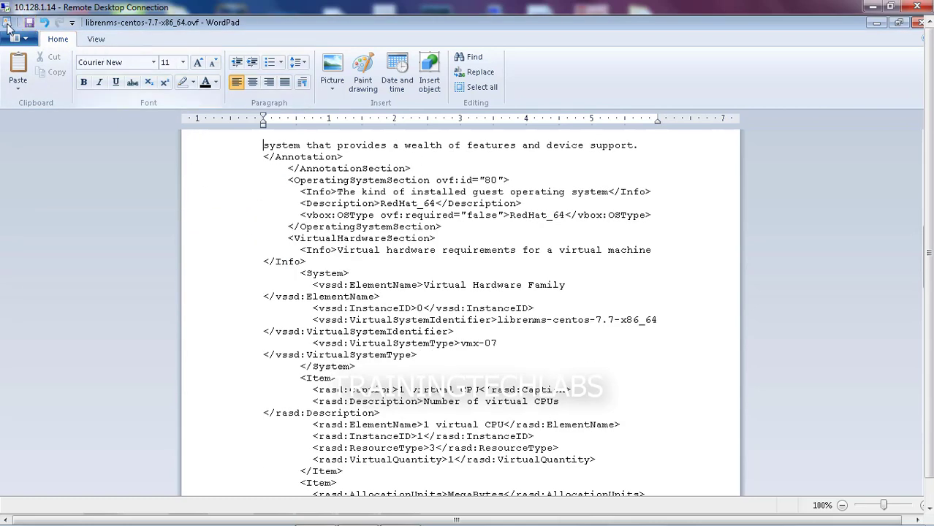
Close WordPad and copy the librenms-centos-7.7-x86_64_old folder name
left_click(920, 23)
right_click(153, 398)
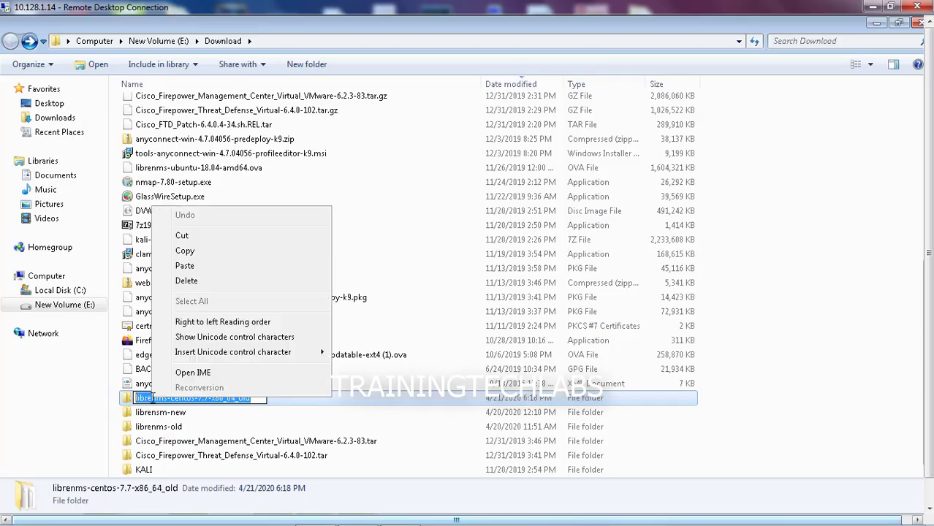
left_click(181, 251)
left_click(687, 441)
Create a new folder in Download named librenms-centos-7.7-x86_64_new
right_click(729, 428)
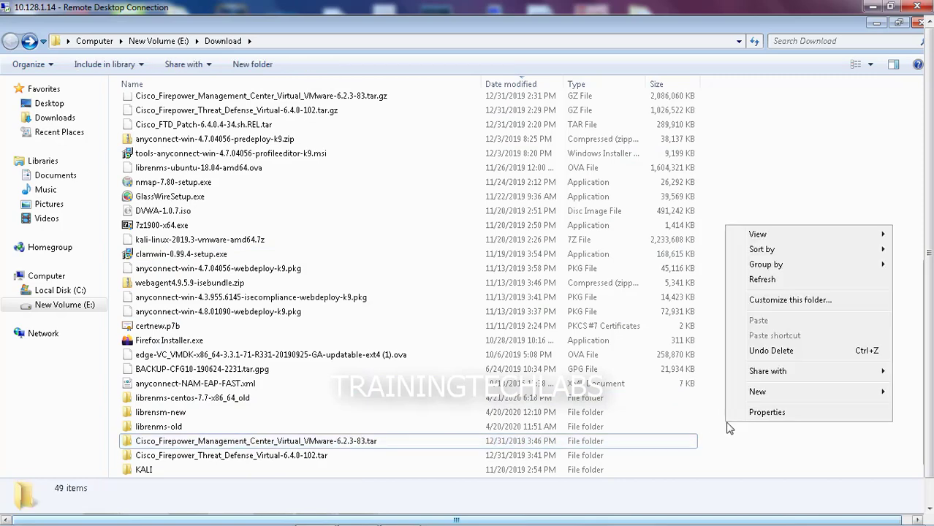
mouse_move(764, 394)
left_click(611, 391)
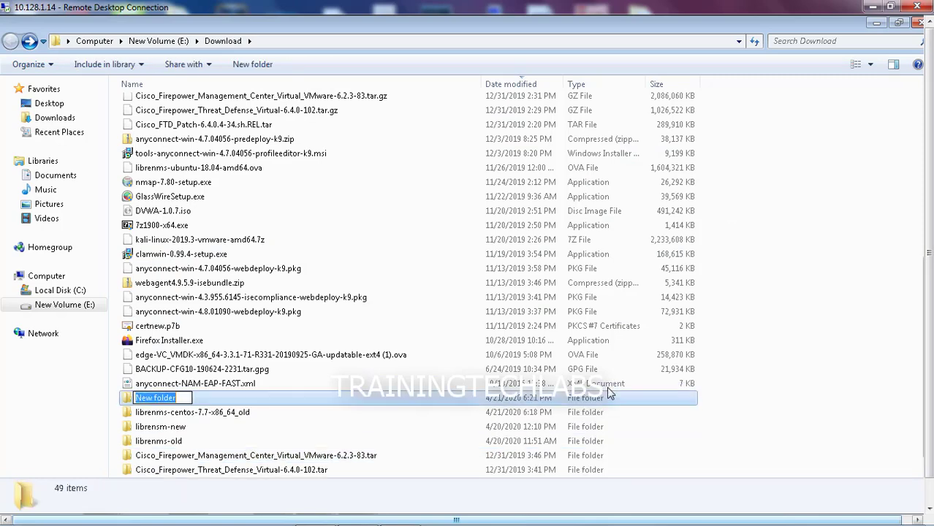
key("ctrl+v")
key("BackSpace")
key("BackSpace")
key("BackSpace")
type("new")
key("Return")
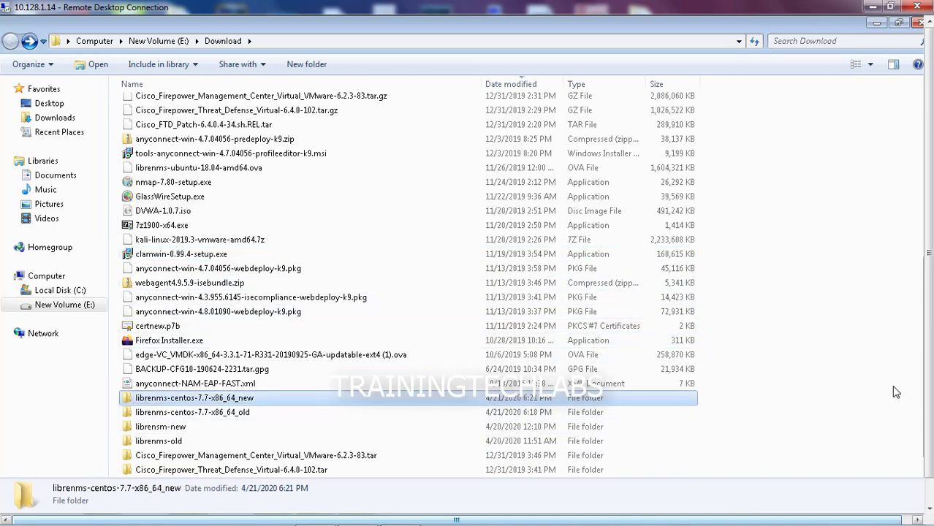
Open the empty _new folder and resize its window onto the right side of the screen
double_click(130, 399)
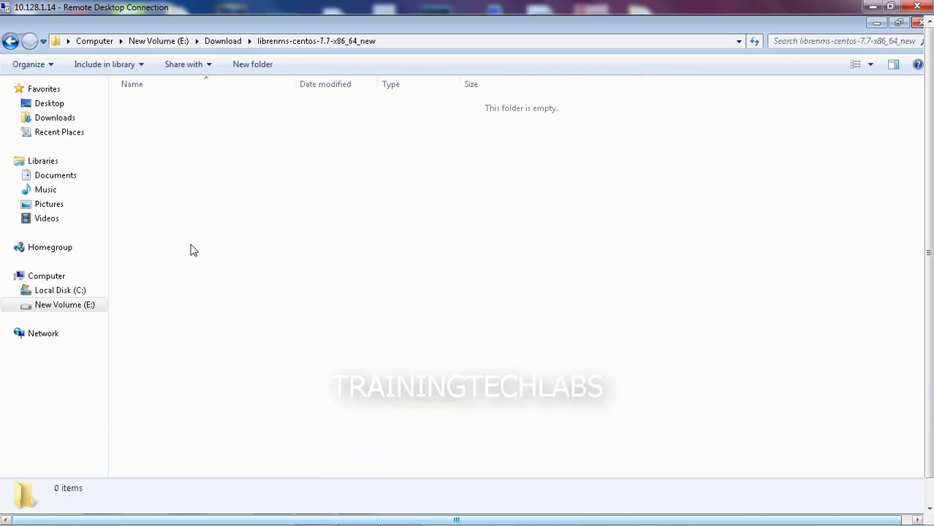
double_click(264, 22)
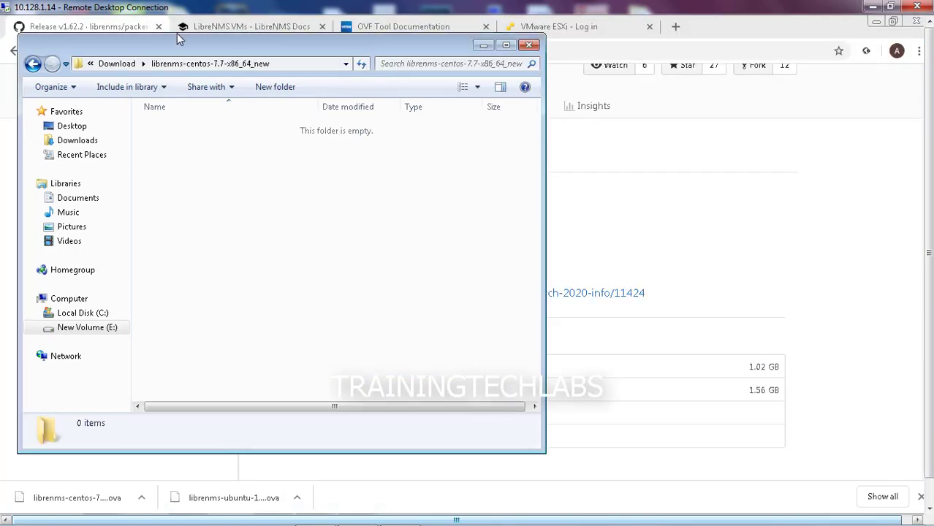
left_click_drag(18, 32, 313, 91)
left_click_drag(405, 104, 616, 106)
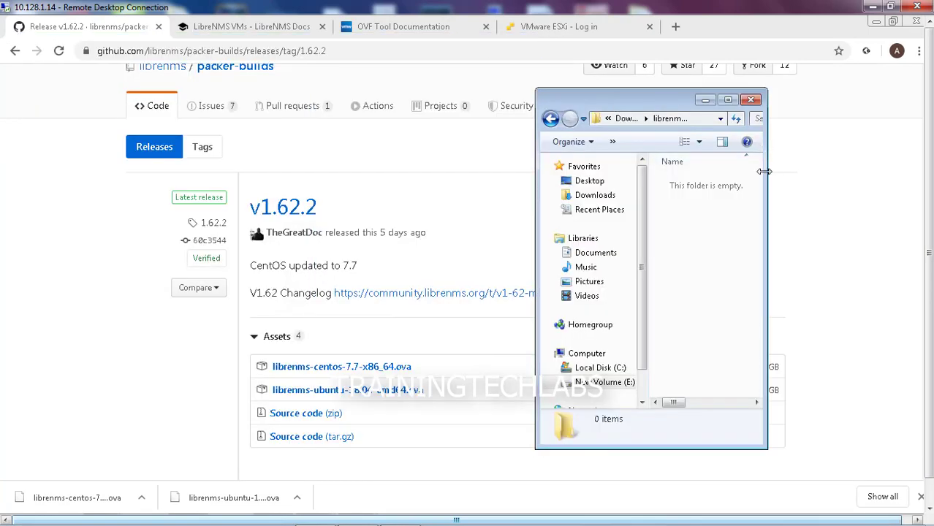
left_click_drag(767, 175, 855, 178)
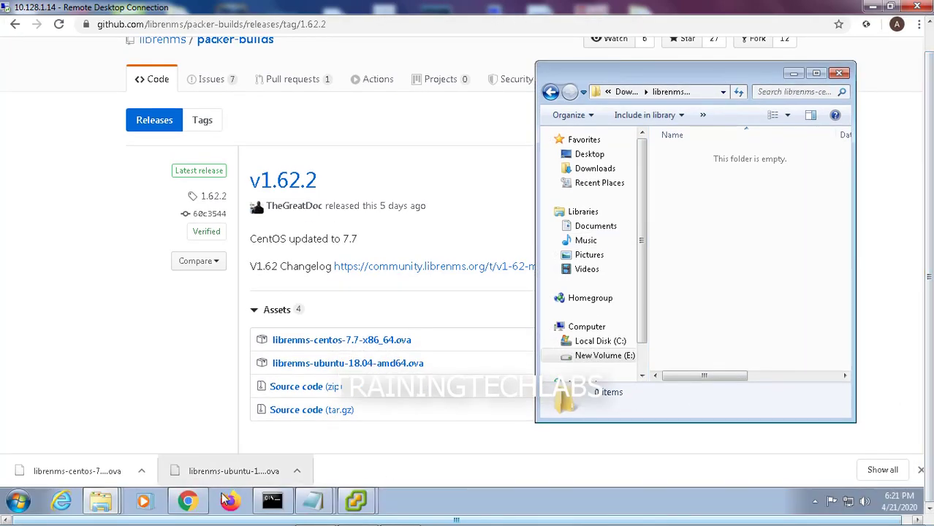
Open E:\Download\librenms-centos-7.7-x86_64_old in a second, smaller Explorer window
right_click(109, 504)
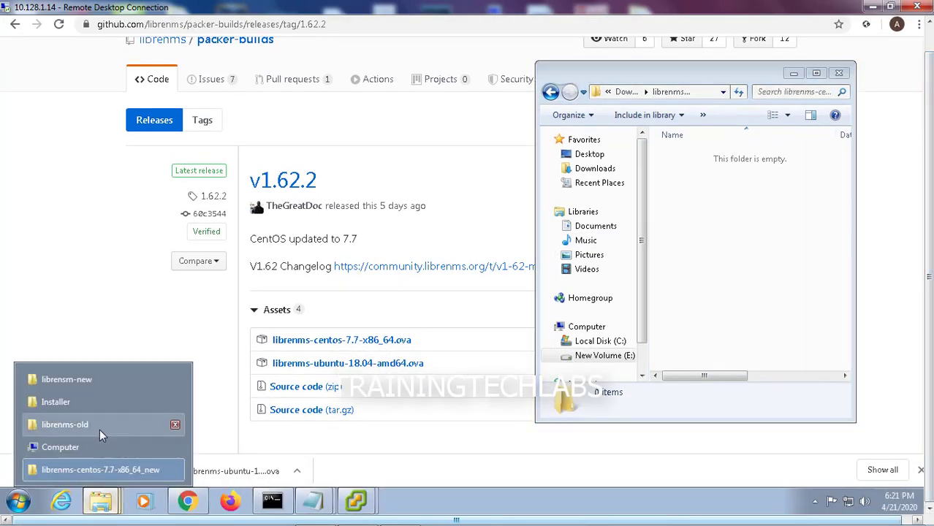
left_click(105, 469)
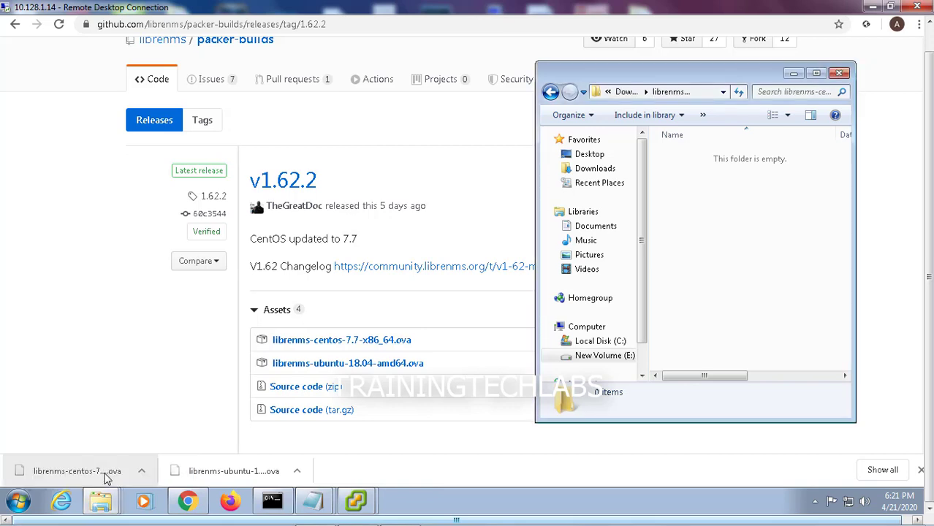
right_click(105, 501)
left_click(78, 444)
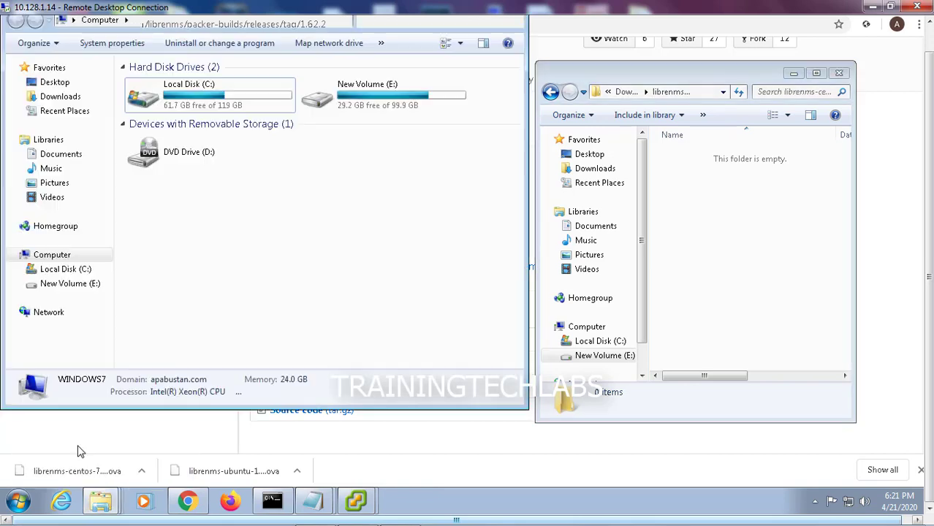
double_click(322, 102)
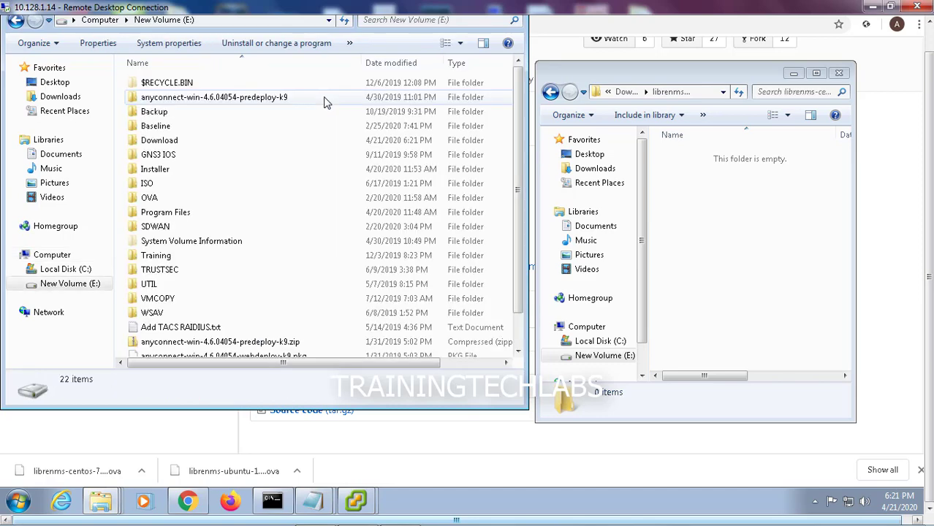
double_click(167, 141)
scroll(172, 182, "down", 10)
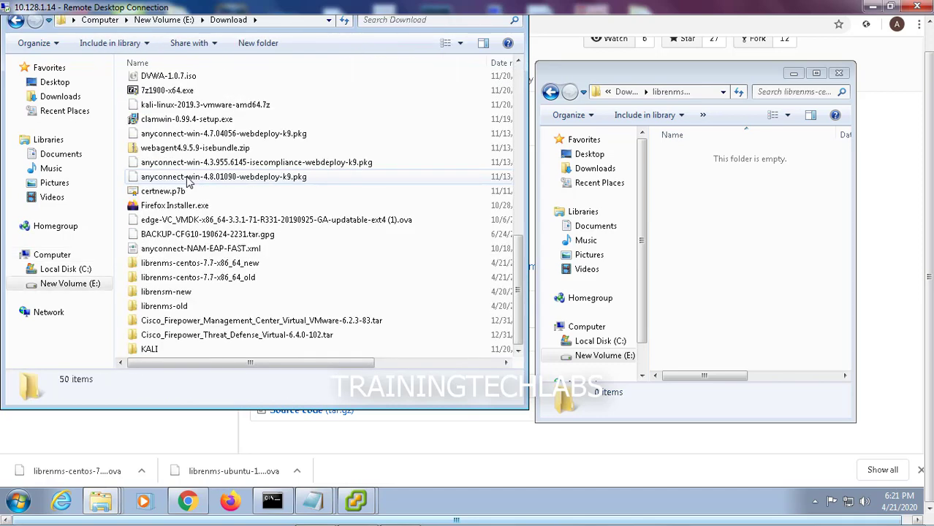
double_click(179, 278)
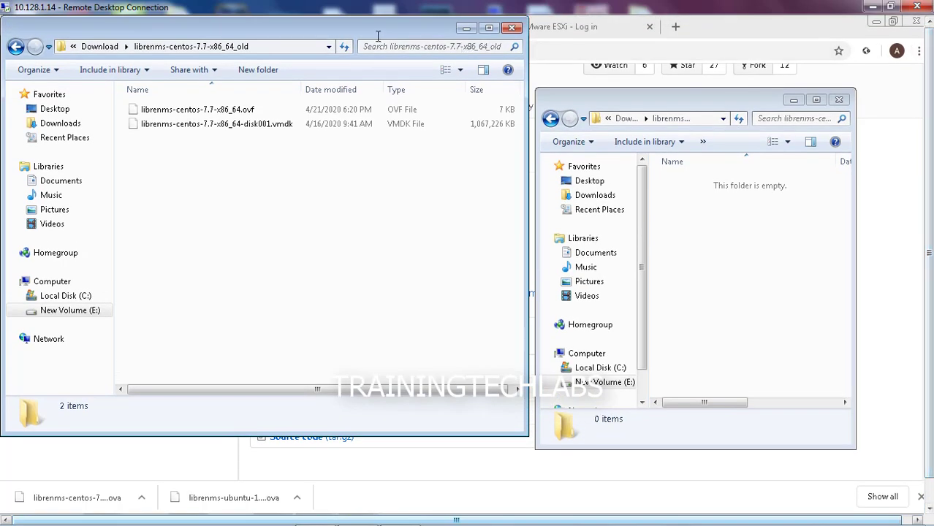
left_click_drag(361, 16, 379, 91)
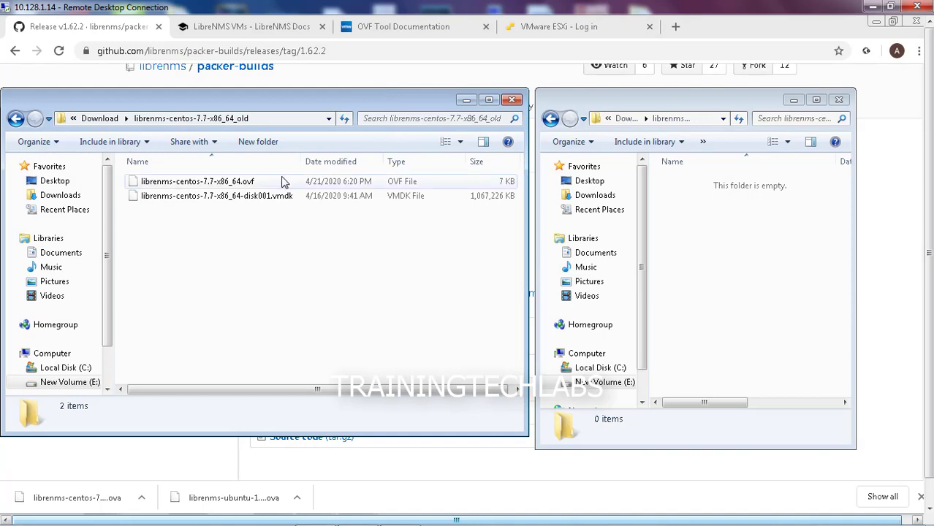
Copy the _old folder's full path from the Explorer address bar
left_click(228, 184)
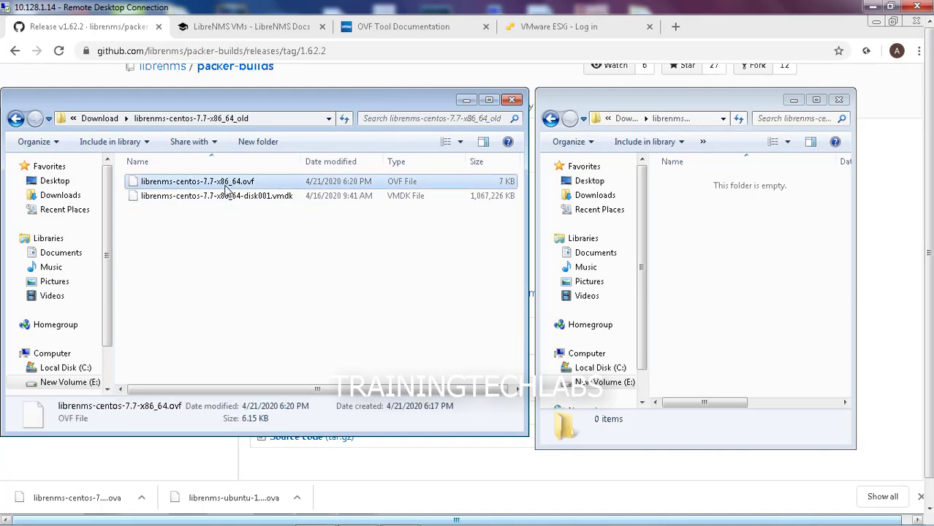
left_click(268, 119)
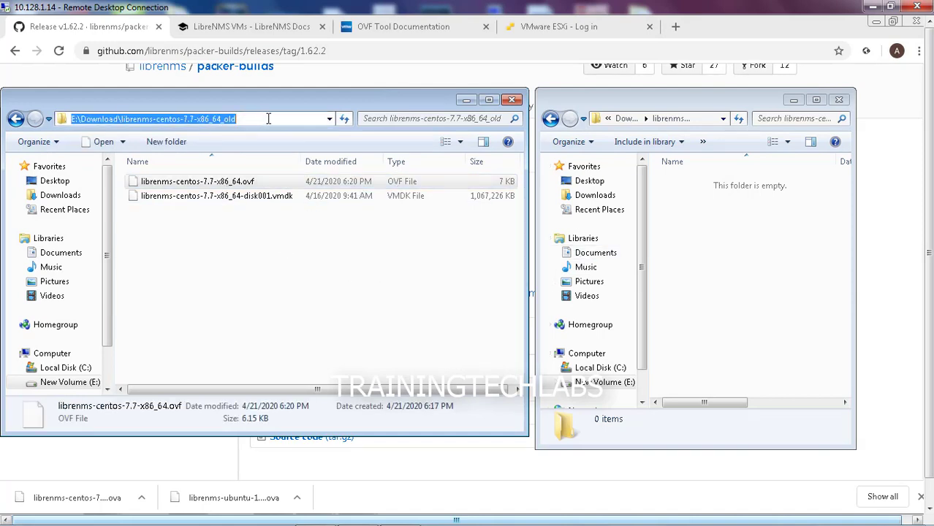
right_click(238, 121)
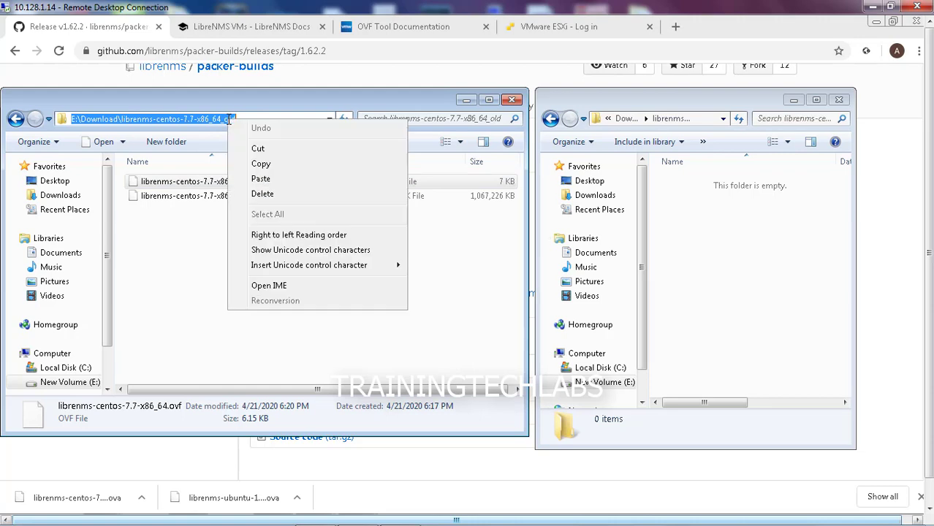
left_click(267, 163)
mouse_move(315, 517)
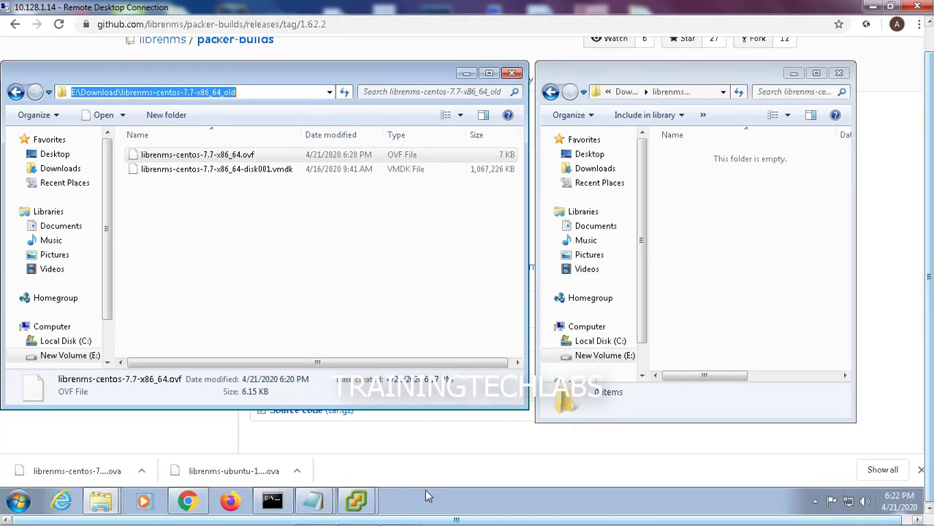
left_click(316, 502)
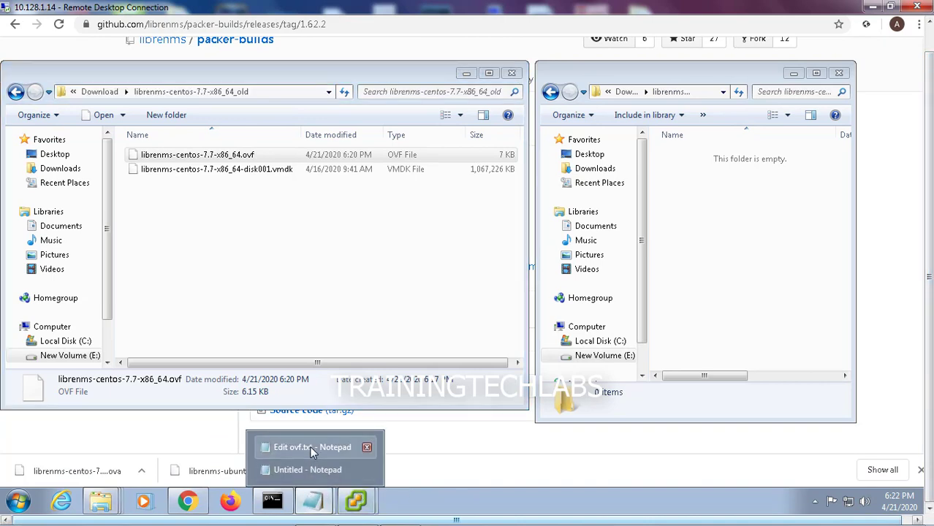
Replace the ubuntu source path in the ovftool command with the _old folder path plus a backslash
left_click(308, 469)
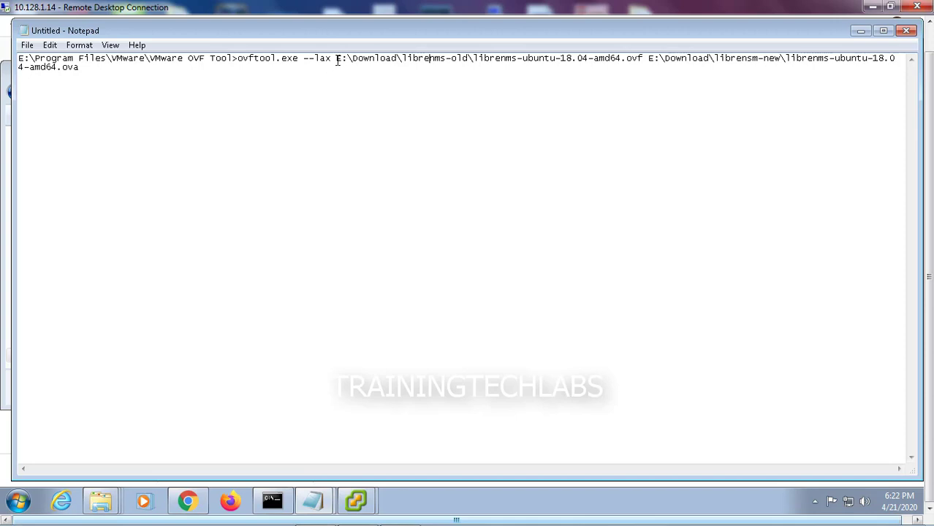
left_click_drag(347, 60, 640, 59)
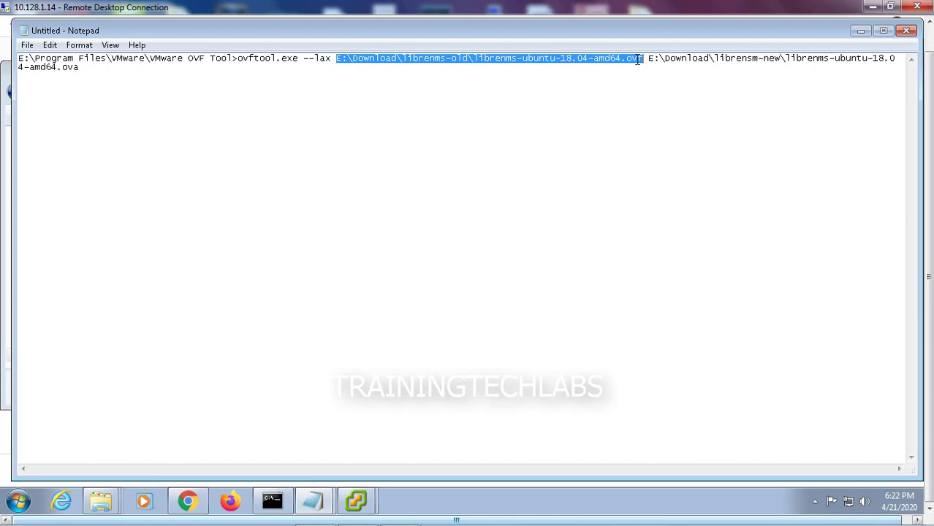
key("ctrl+v")
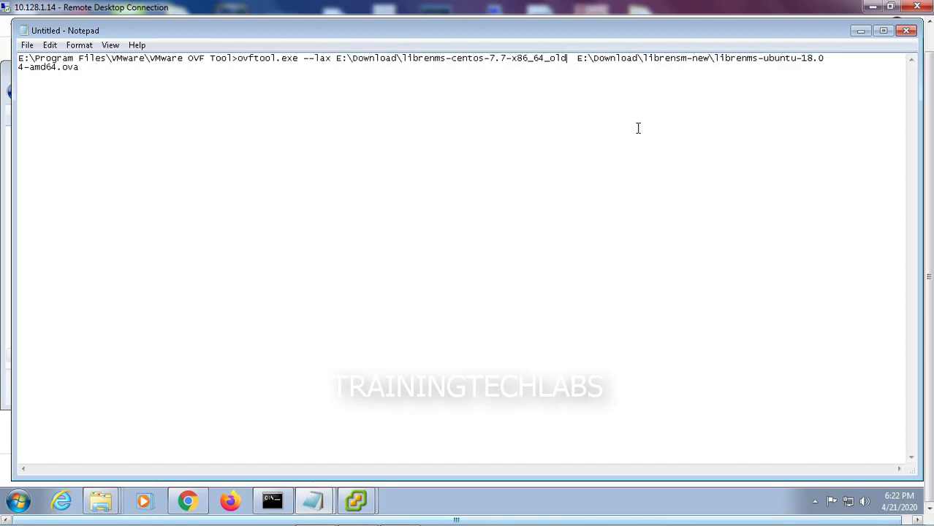
type("\\")
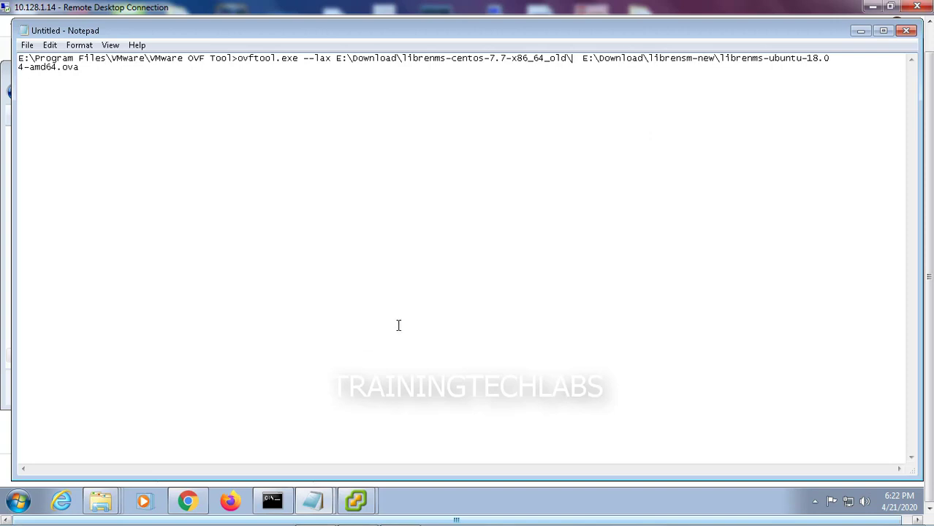
Copy the librenms-centos-7.7-x86_64.ovf file name and append it to the source path
right_click(101, 501)
left_click(103, 447)
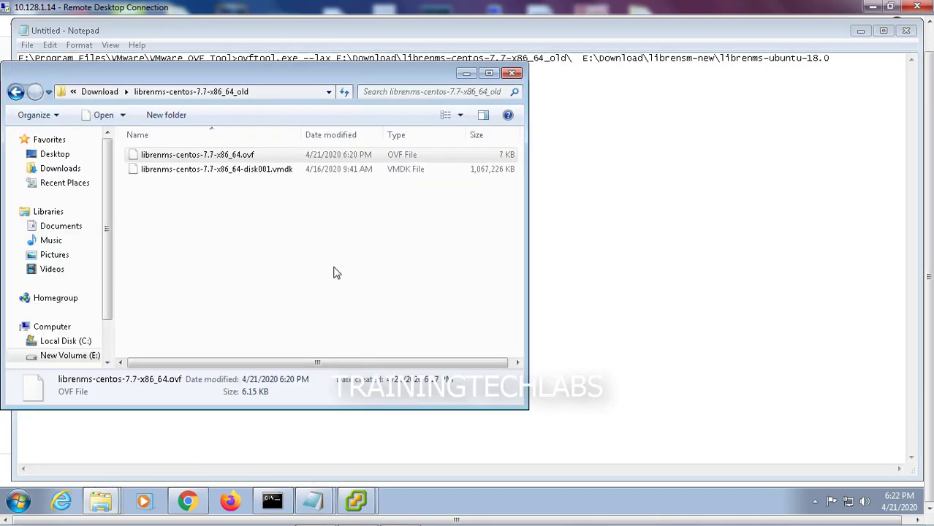
right_click(216, 160)
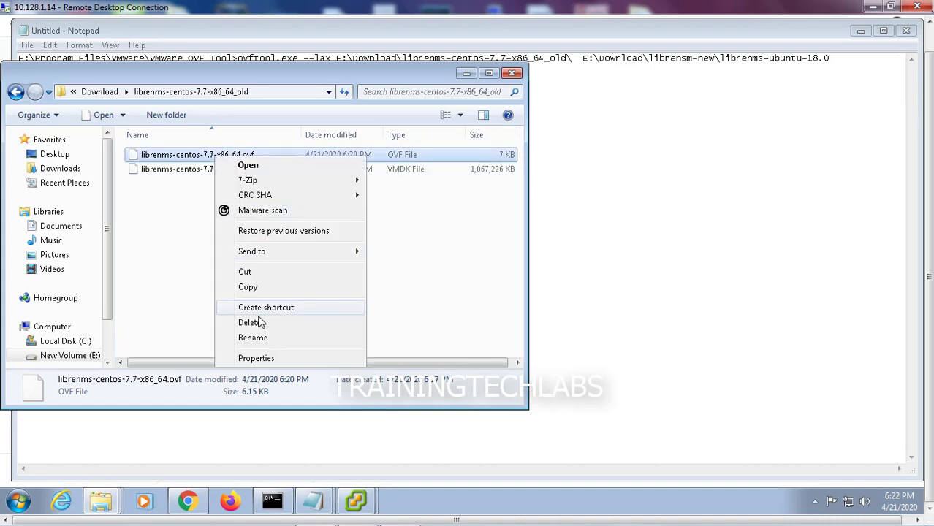
left_click(259, 340)
left_click_drag(254, 155, 136, 155)
right_click(155, 153)
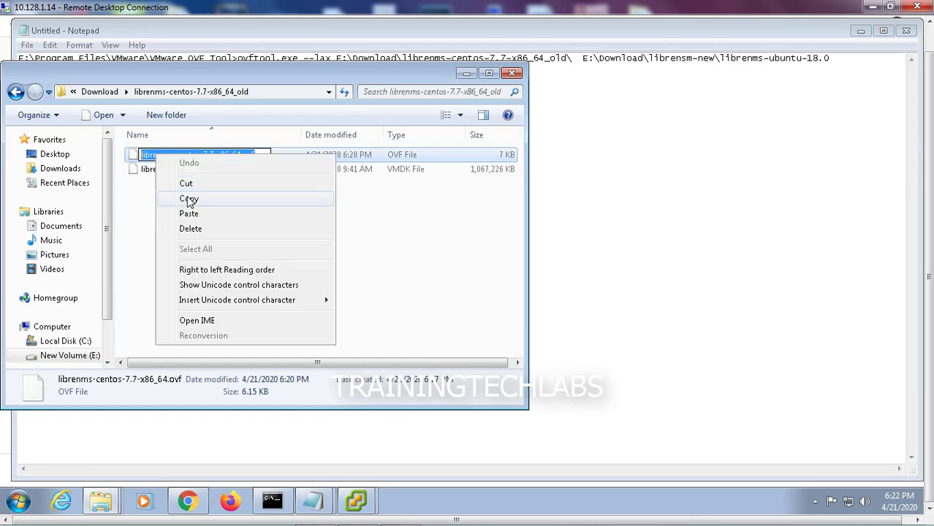
left_click(199, 196)
left_click(467, 75)
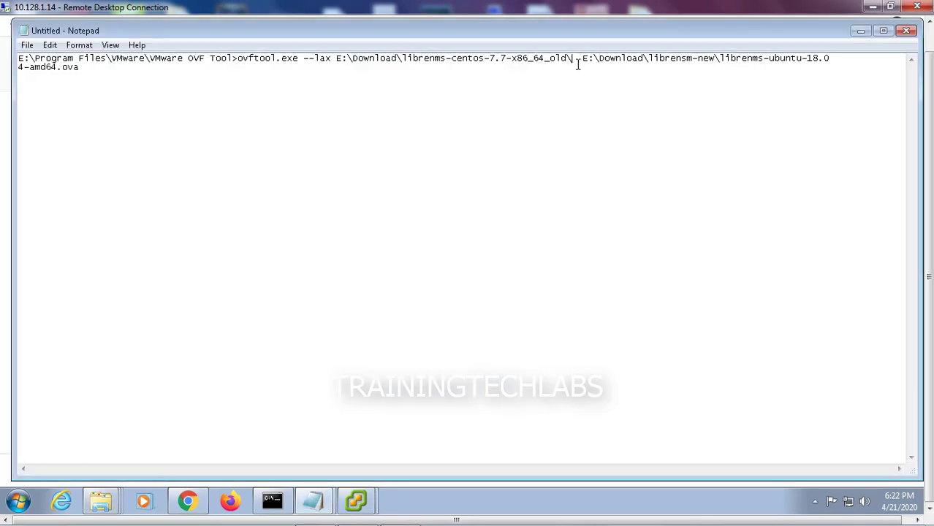
key("ctrl+v")
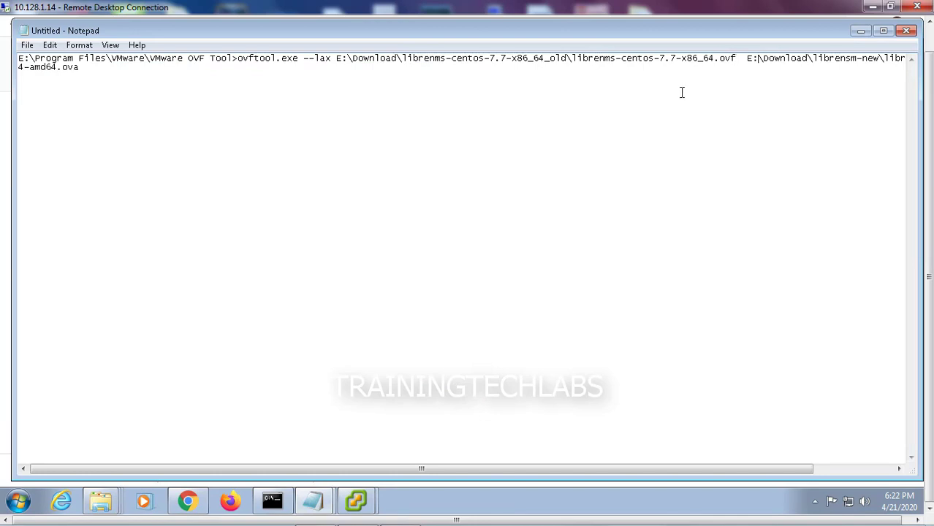
Copy the _new folder's path and paste it over the old ubuntu destination path
left_click(108, 501)
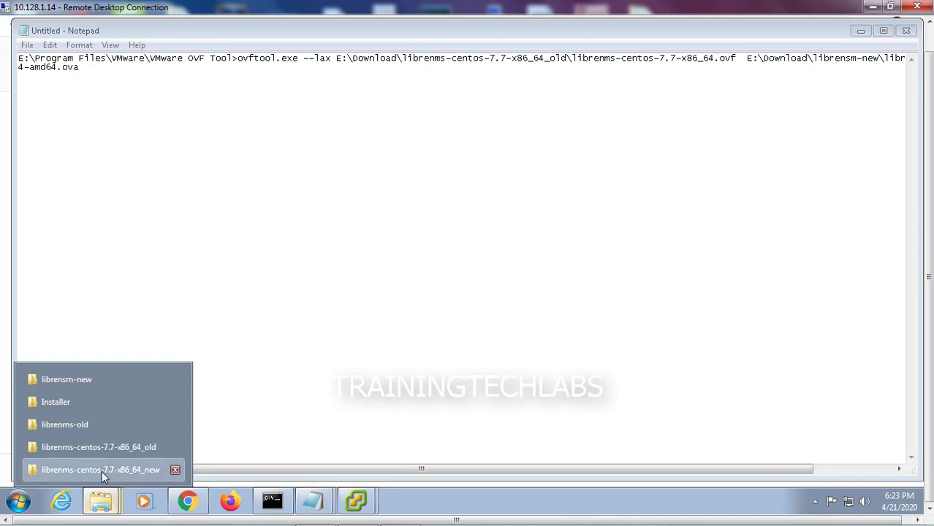
left_click(101, 470)
left_click(709, 93)
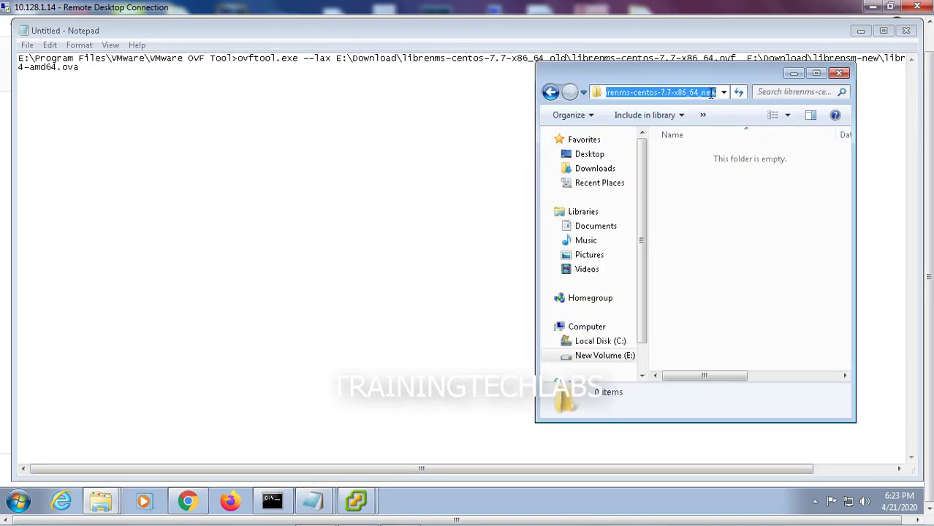
key("Right")
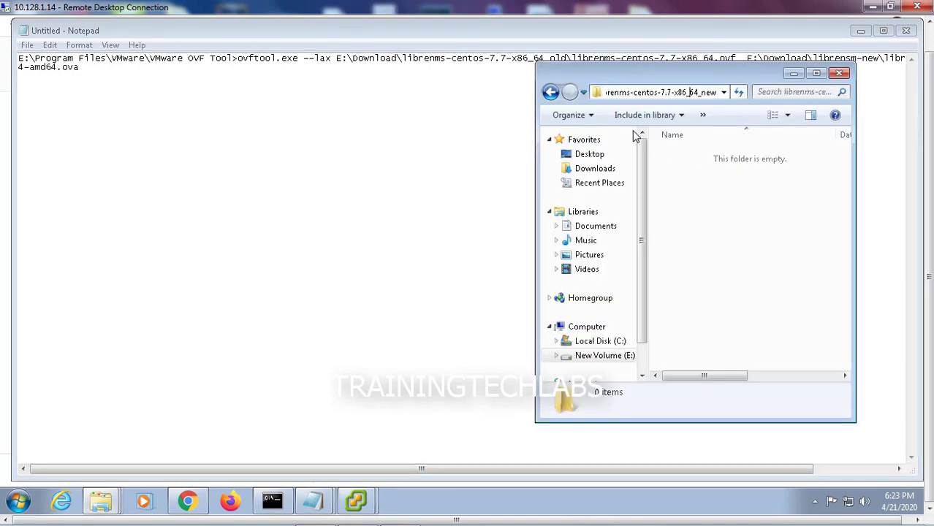
key("ctrl+a")
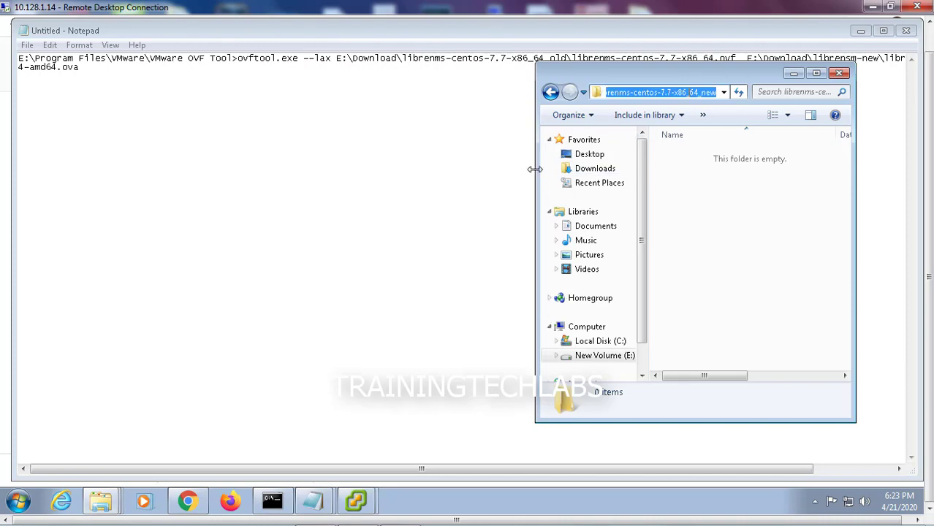
left_click_drag(535, 169, 414, 169)
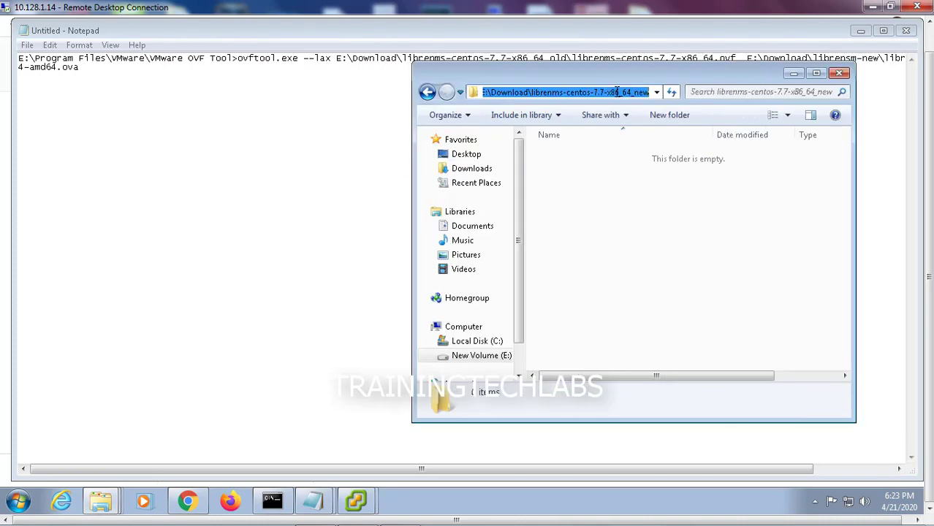
left_click(586, 92)
right_click(586, 92)
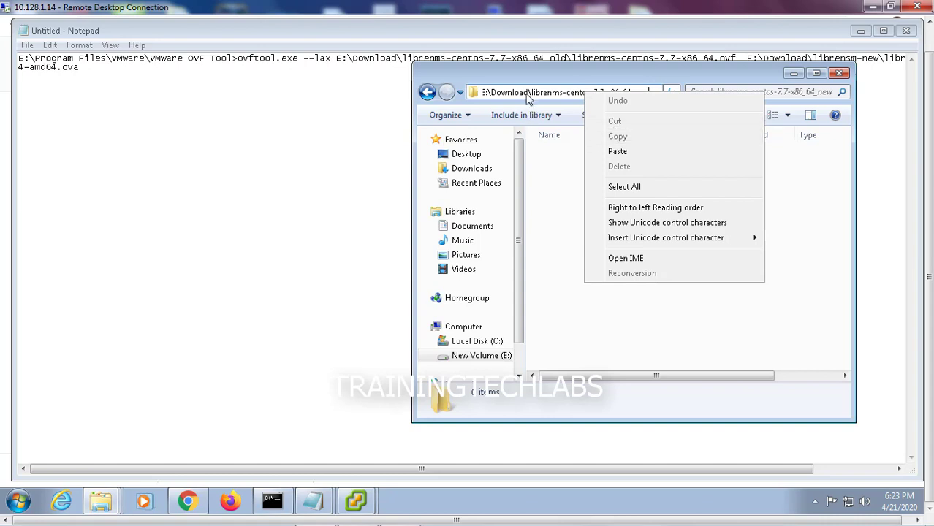
key("Escape")
key("ctrl+a")
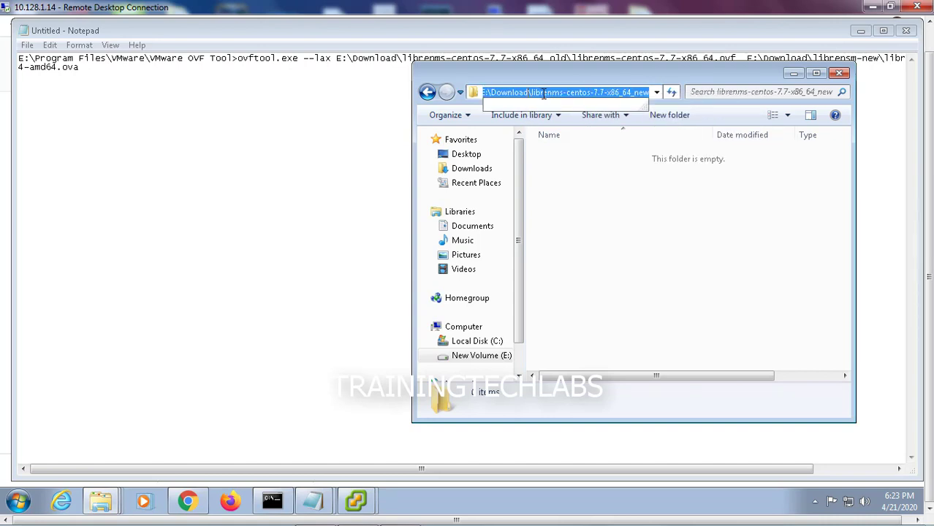
left_click(793, 74)
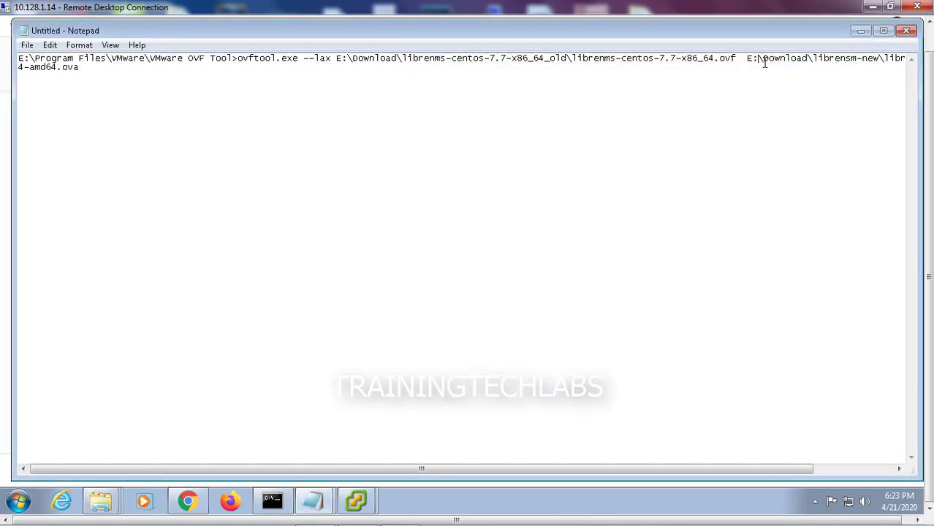
left_click_drag(749, 60, 813, 76)
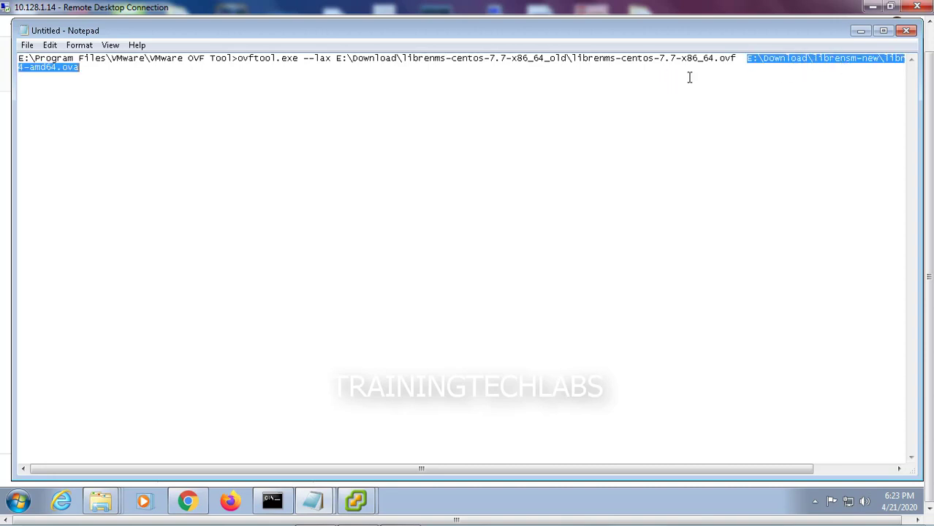
key("ctrl+v")
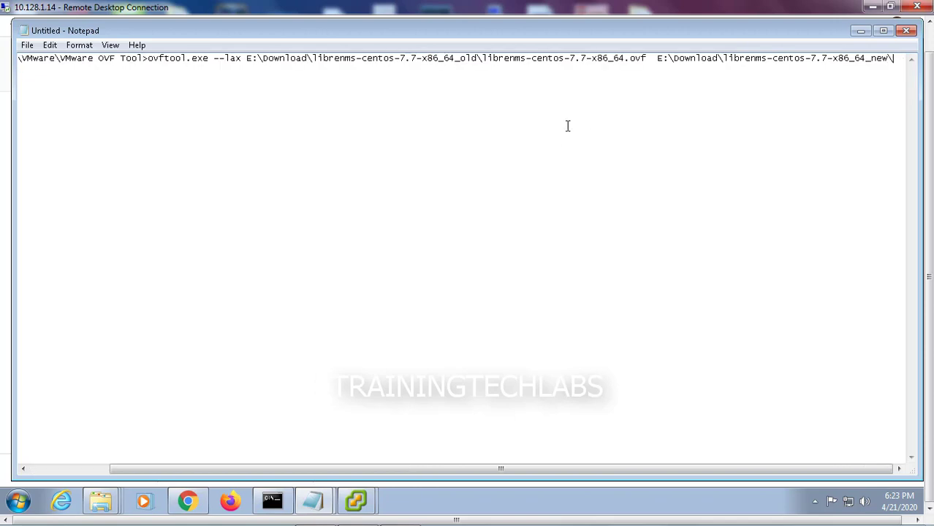
Append librenms-centos-7.7-x86_64.ova as the output file name after the _new folder path
mouse_move(106, 502)
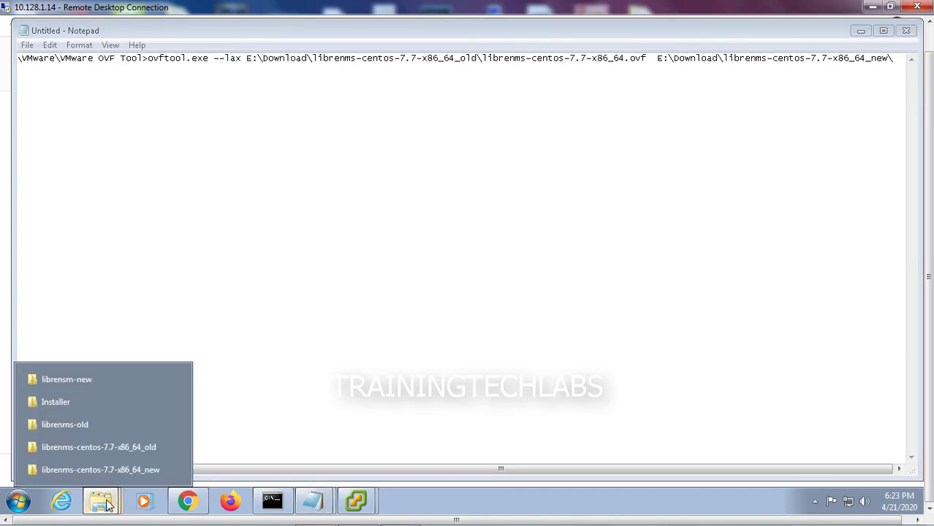
left_click(105, 449)
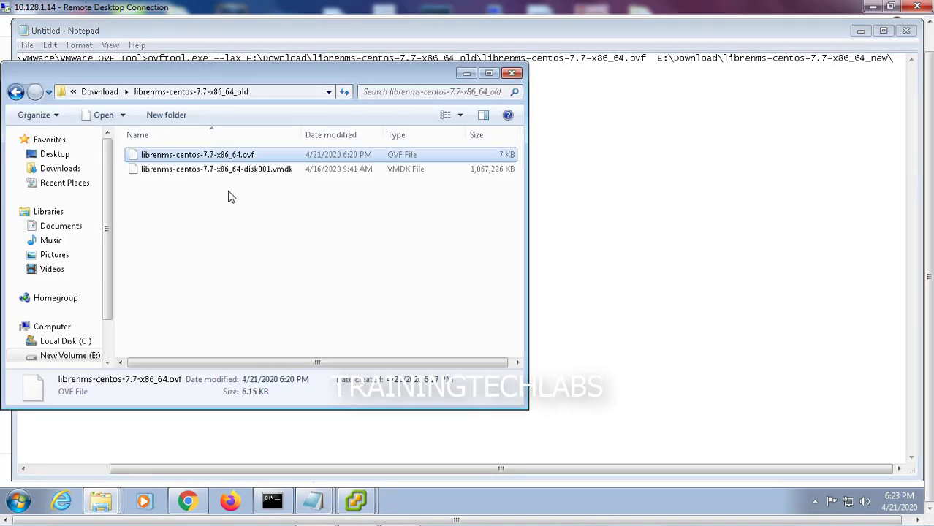
left_click(230, 192)
right_click(217, 162)
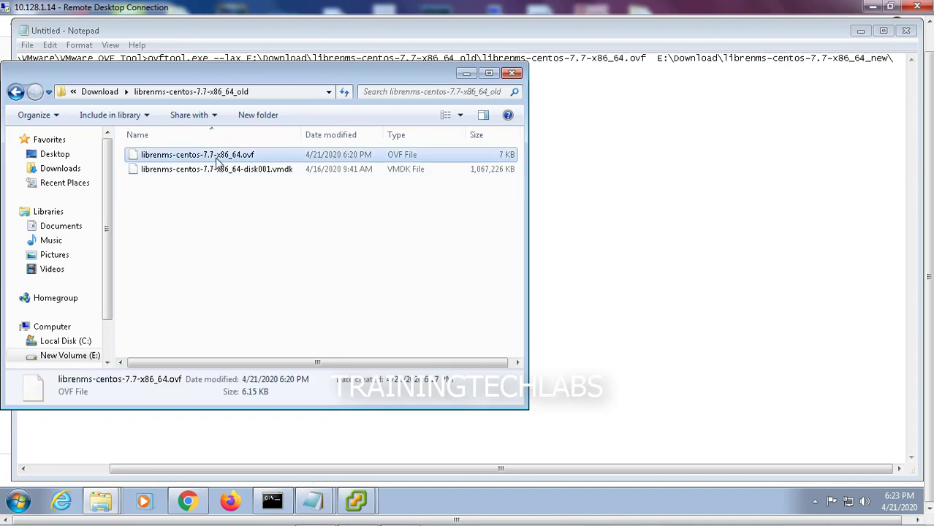
left_click(271, 340)
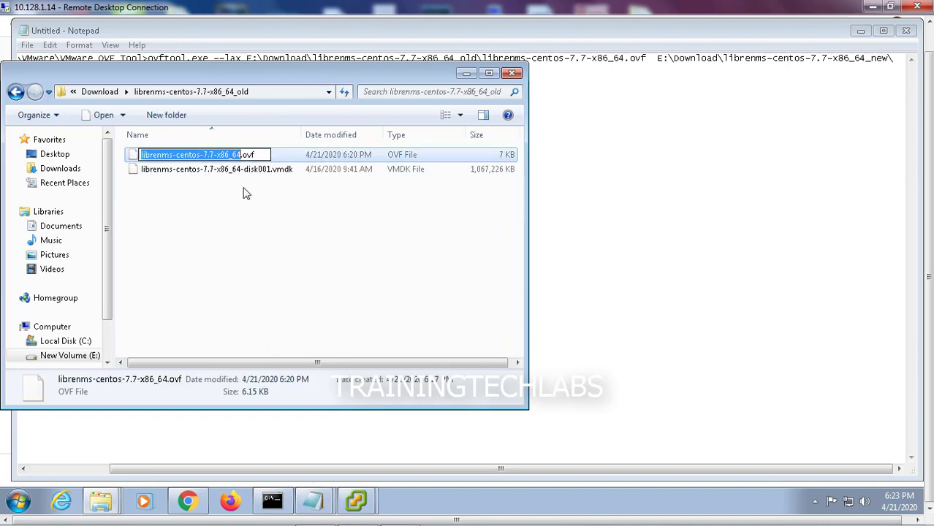
right_click(221, 155)
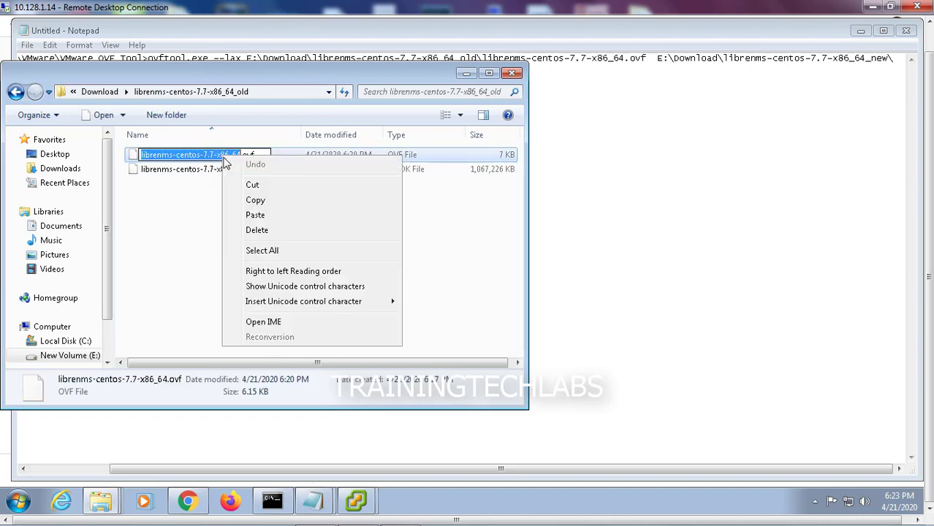
left_click(248, 198)
left_click(647, 152)
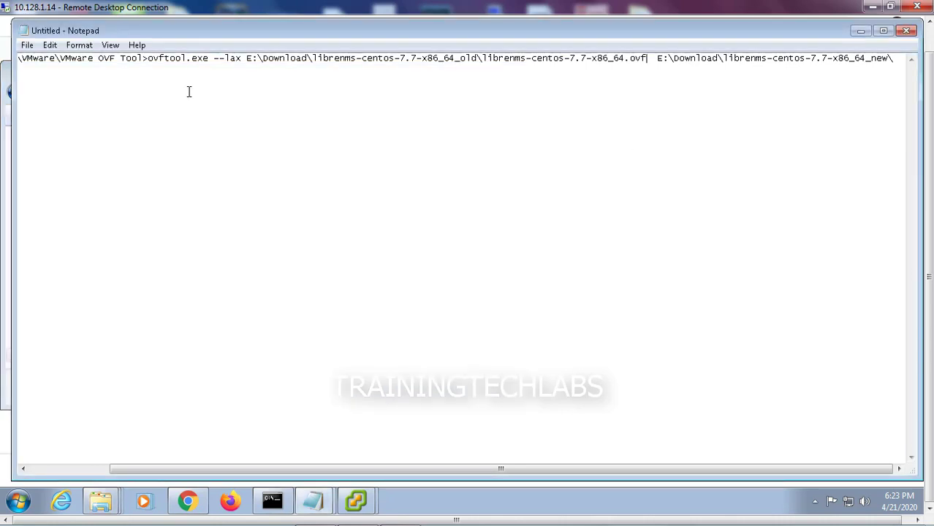
left_click(893, 58)
key("ctrl+v")
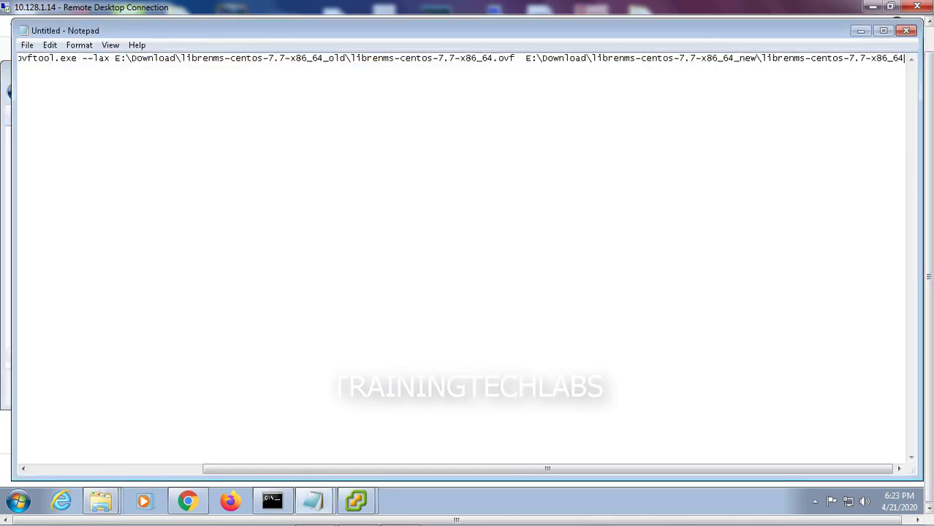
type(".ova")
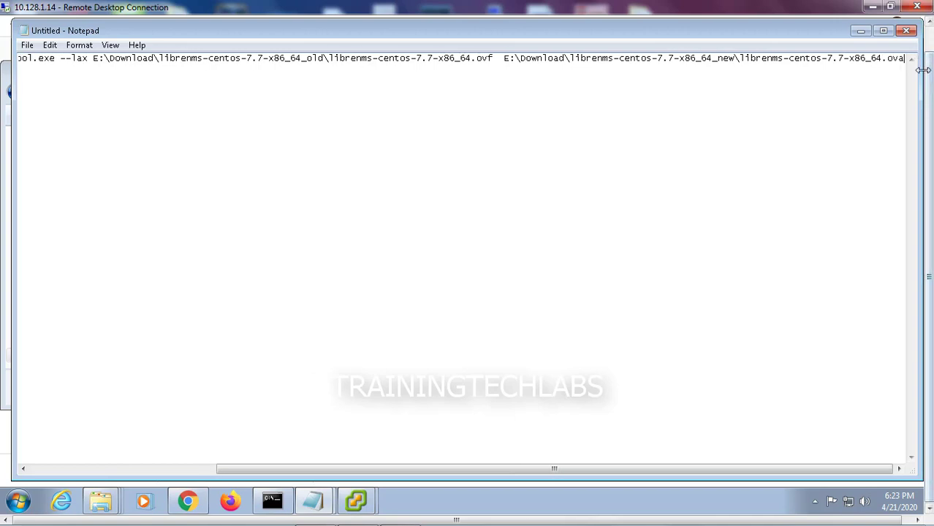
left_click(883, 30)
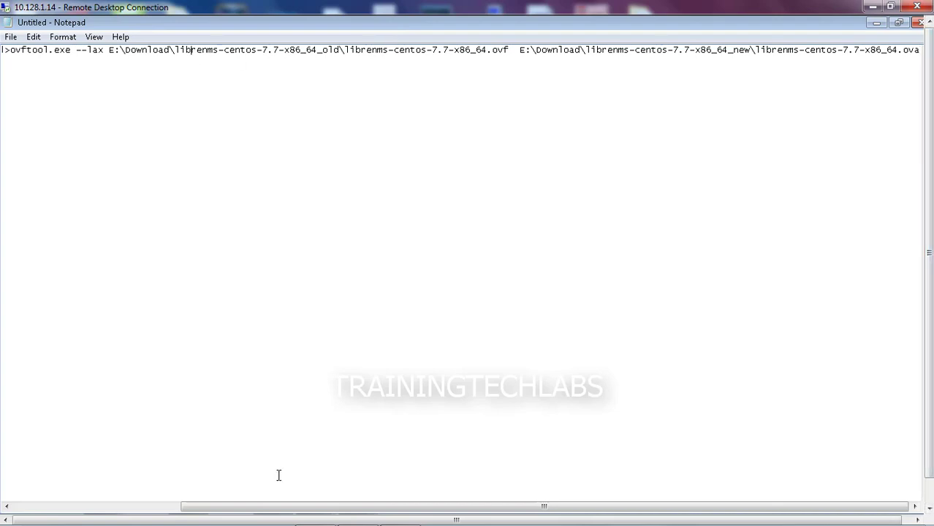
Copy the complete ovftool --lax command from Notepad and run it in the command prompt
left_click_drag(271, 507, 52, 506)
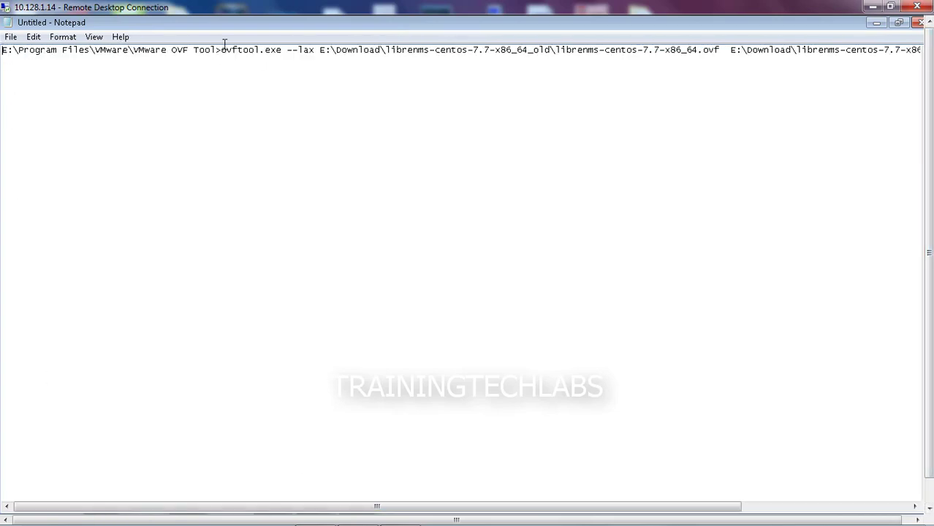
key("shift+Right")
key("shift+Right")
key("shift+End")
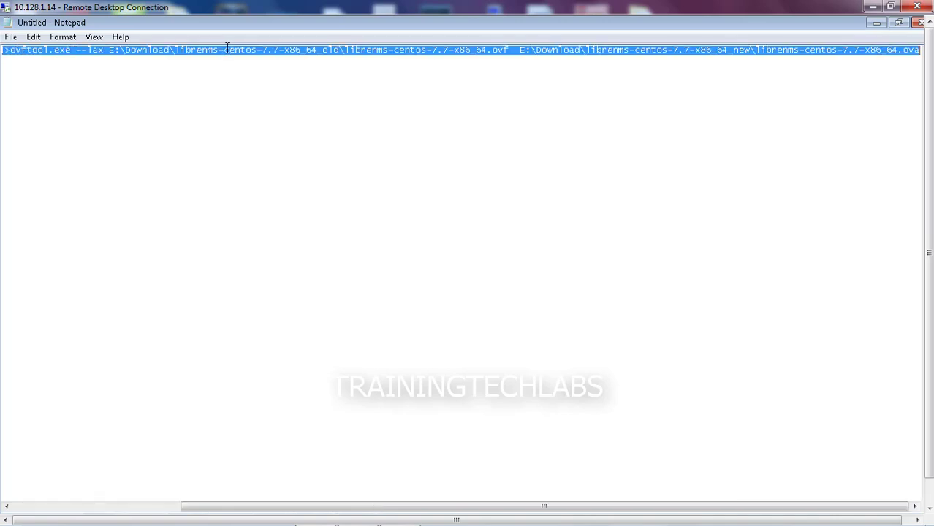
right_click(227, 46)
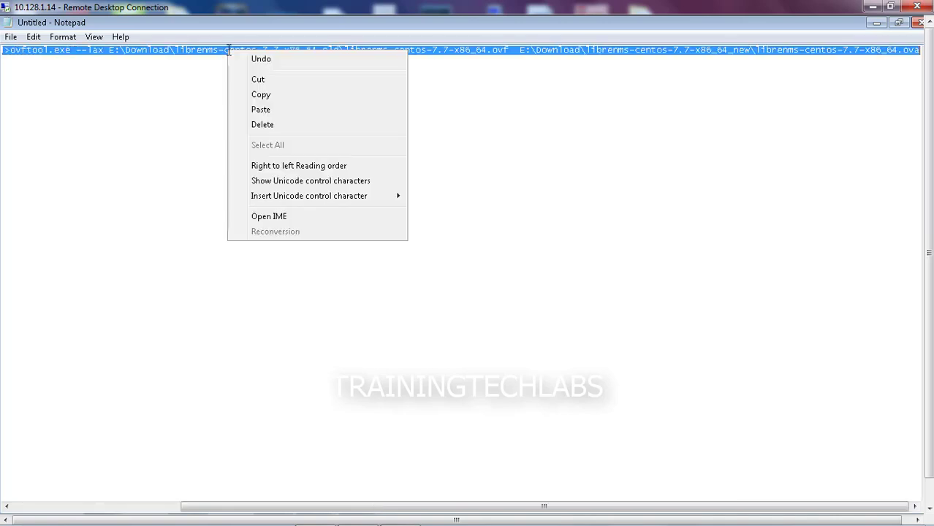
left_click(261, 95)
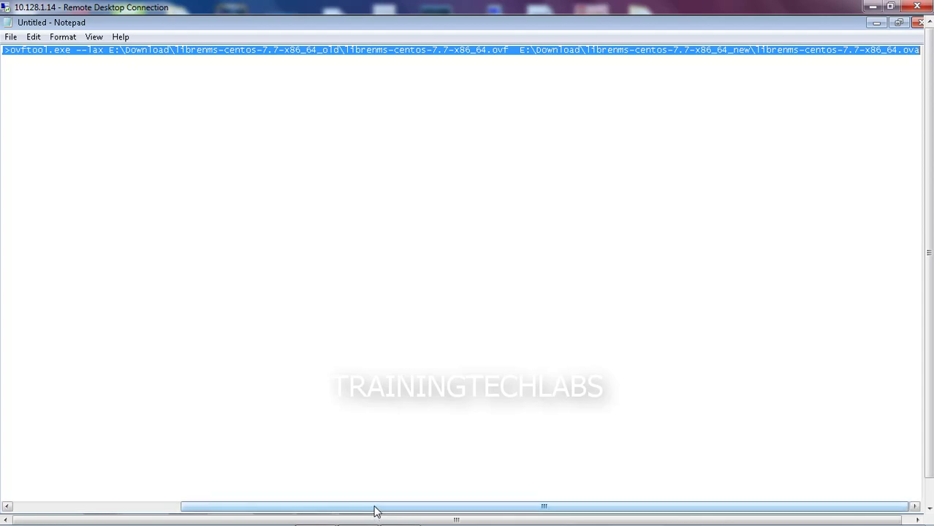
left_click_drag(374, 511, 467, 516)
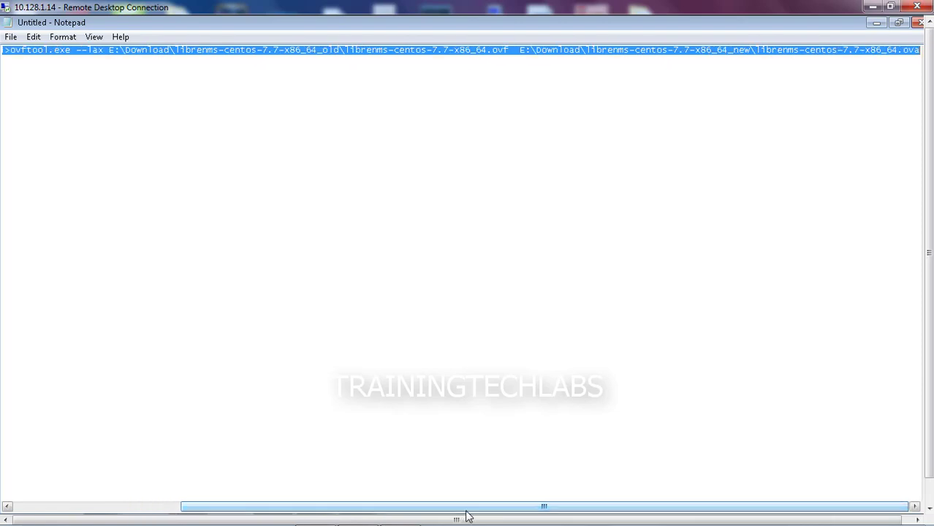
right_click(495, 51)
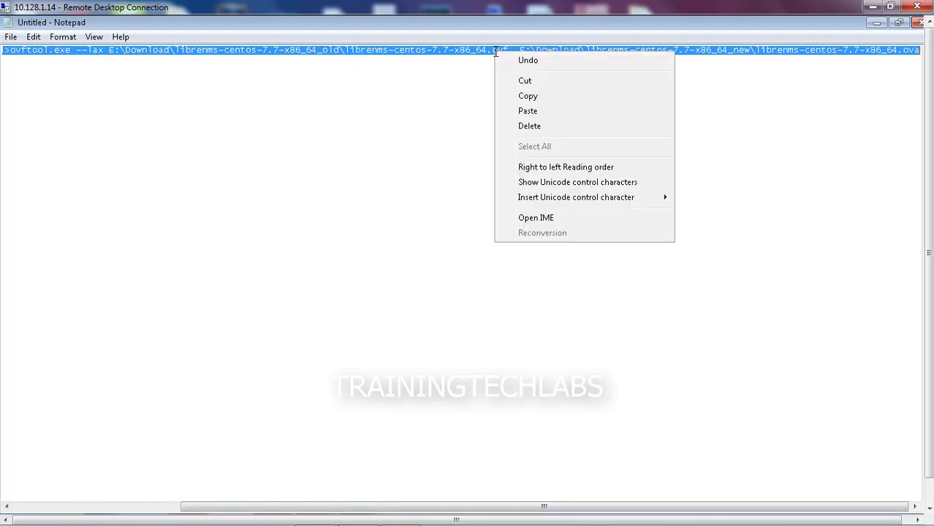
left_click(527, 95)
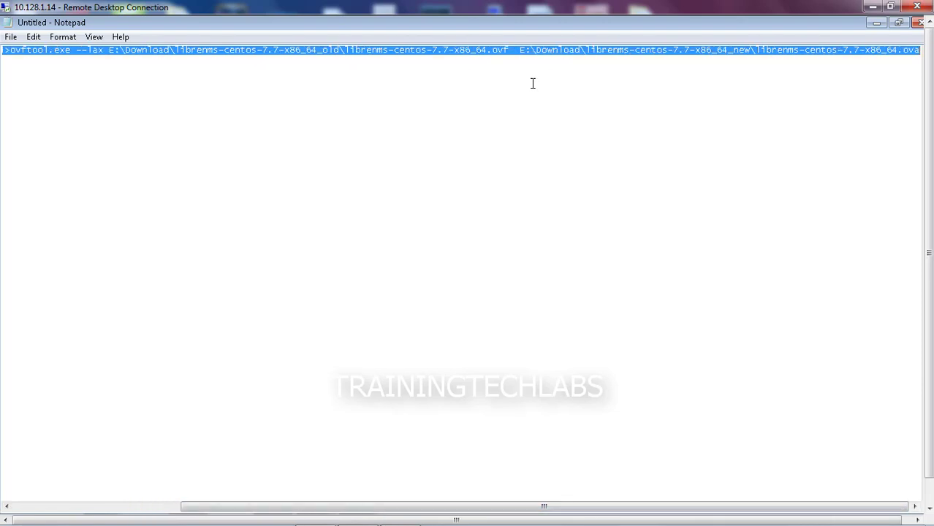
left_click(877, 23)
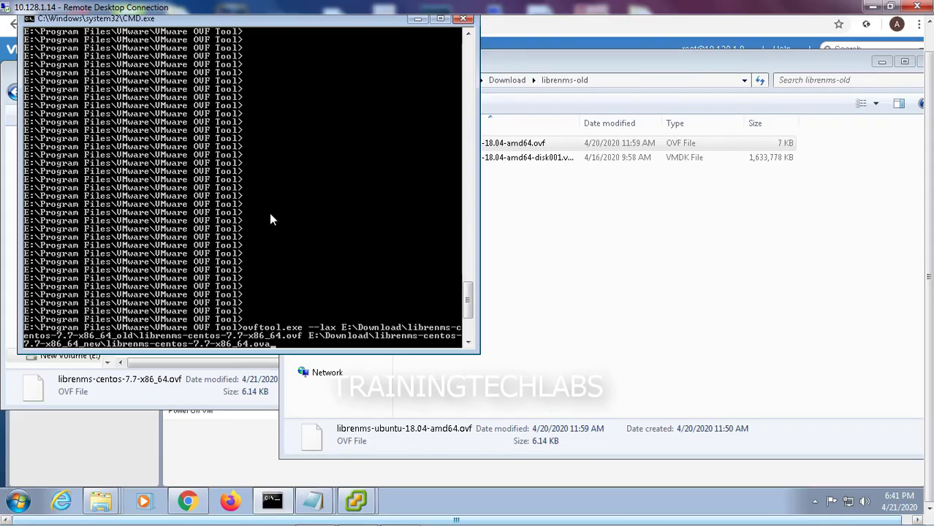
key("Return")
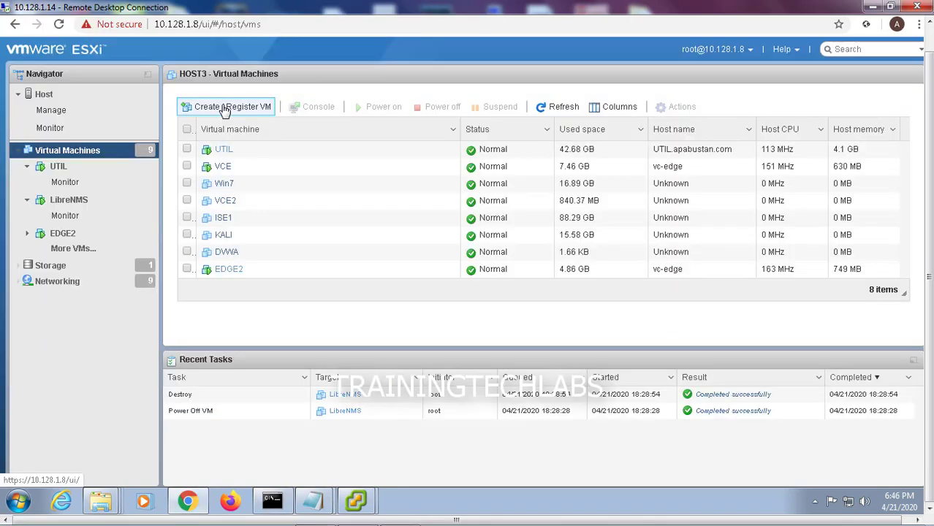
Deploy VM LibreNMS from librenms-centos-7.7-x86_64.ova to the 1TB datastore, thin-provisioned on VM Network
left_click(221, 106)
left_click(400, 192)
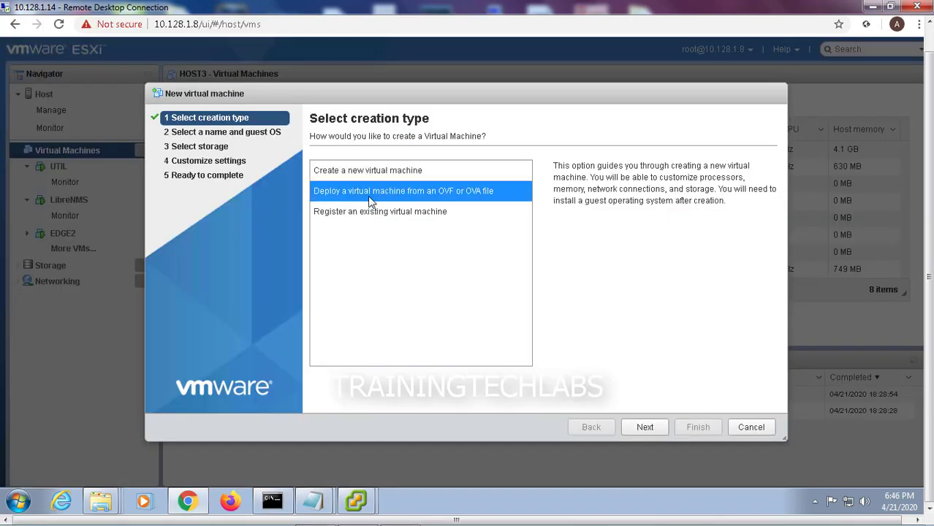
left_click(647, 428)
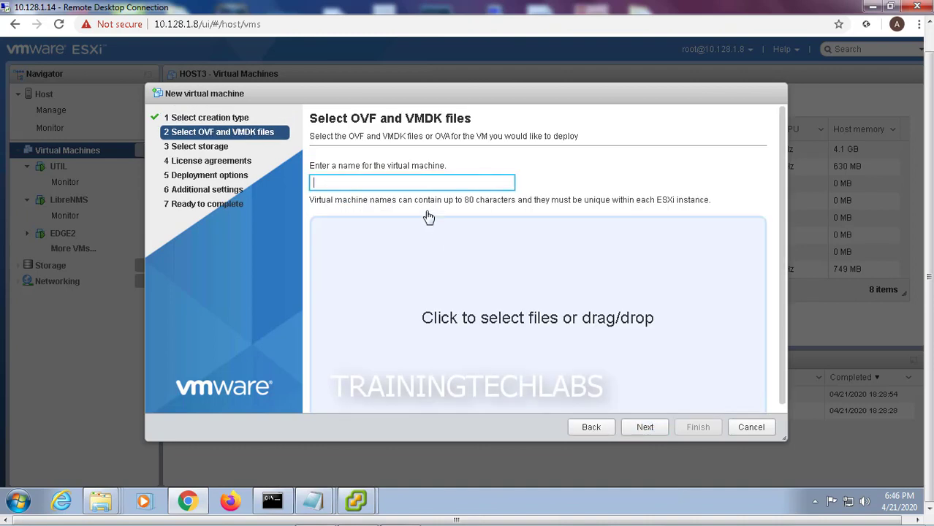
type("LibreNMS")
left_click(472, 313)
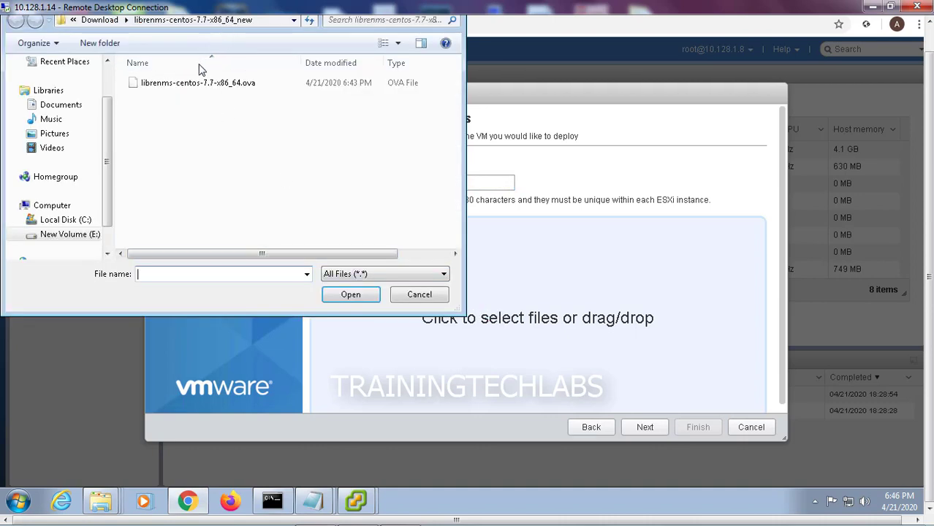
left_click(188, 84)
left_click(350, 295)
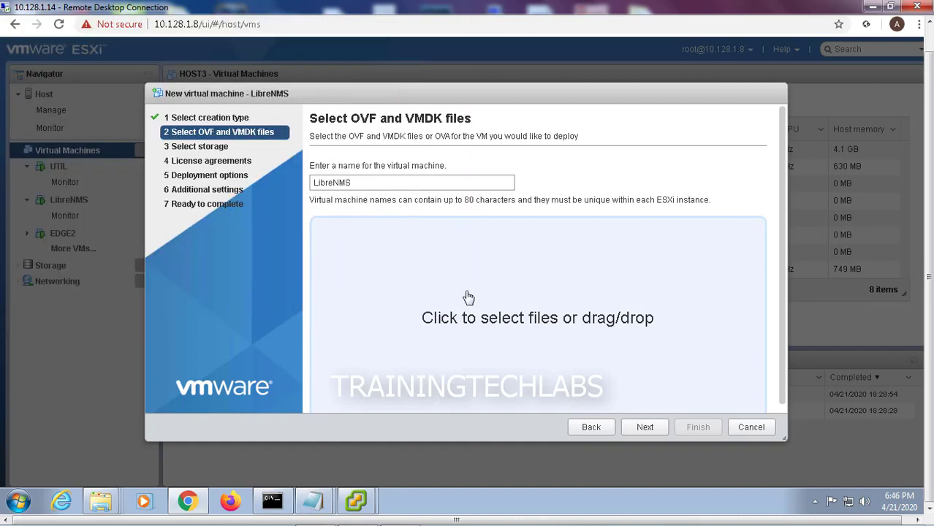
left_click(643, 428)
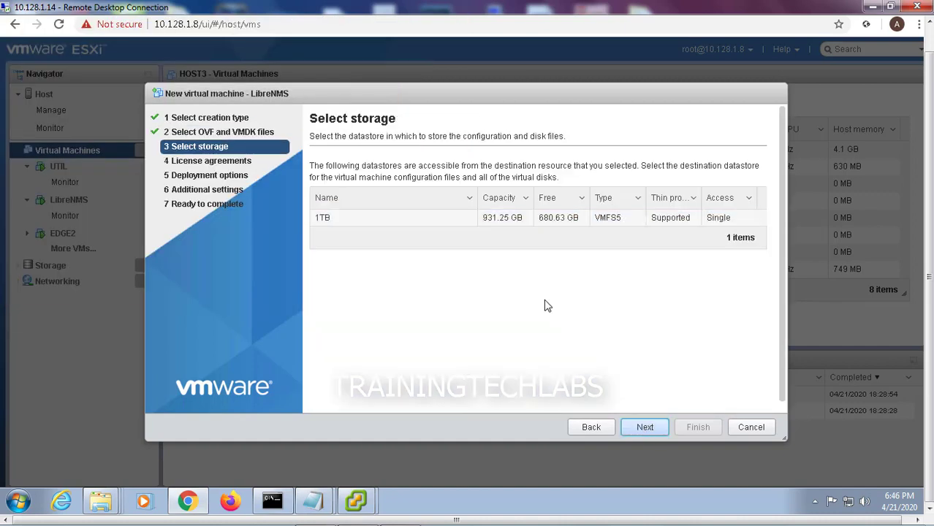
left_click(641, 430)
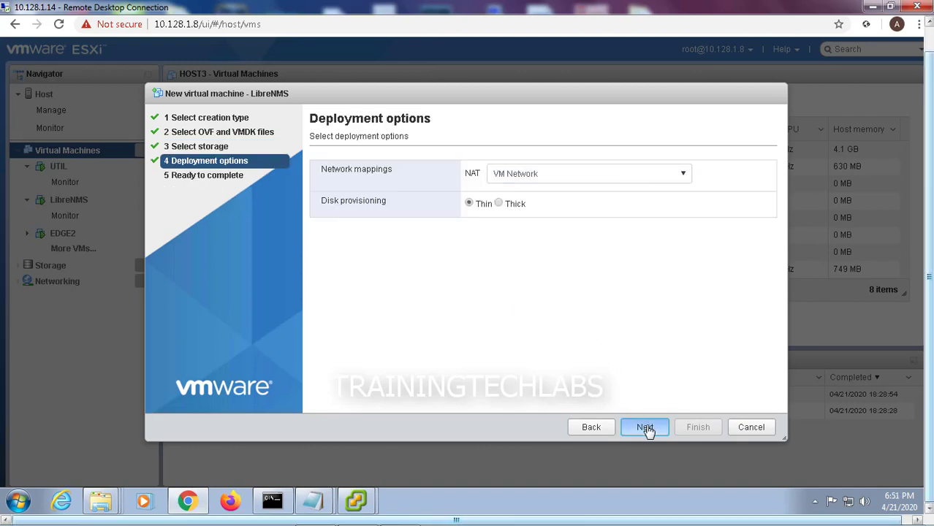
left_click(645, 428)
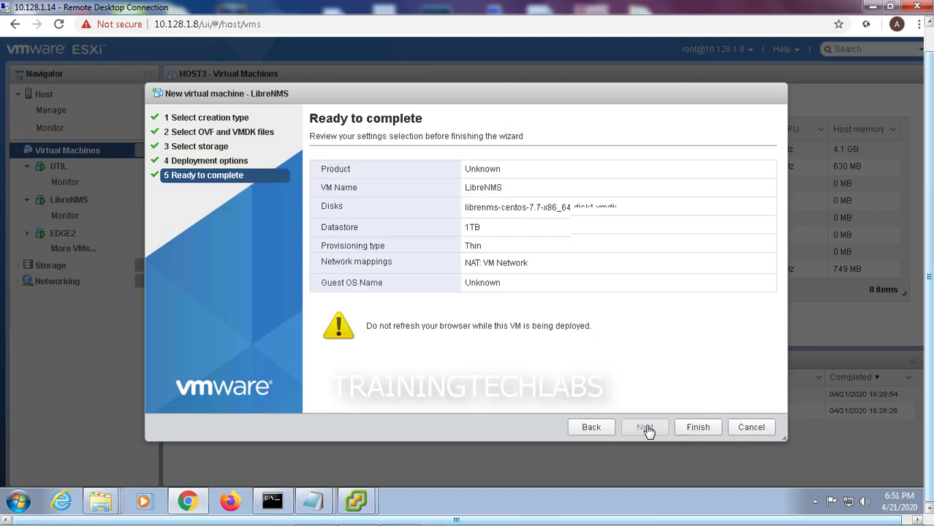
left_click(699, 430)
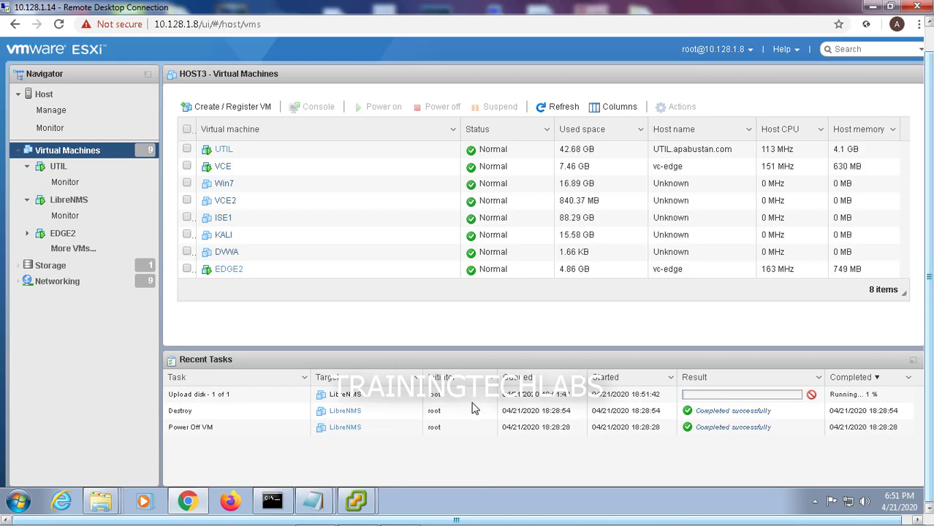
Log into the LibreNMS VM console with the librenms account and its password
left_click(348, 501)
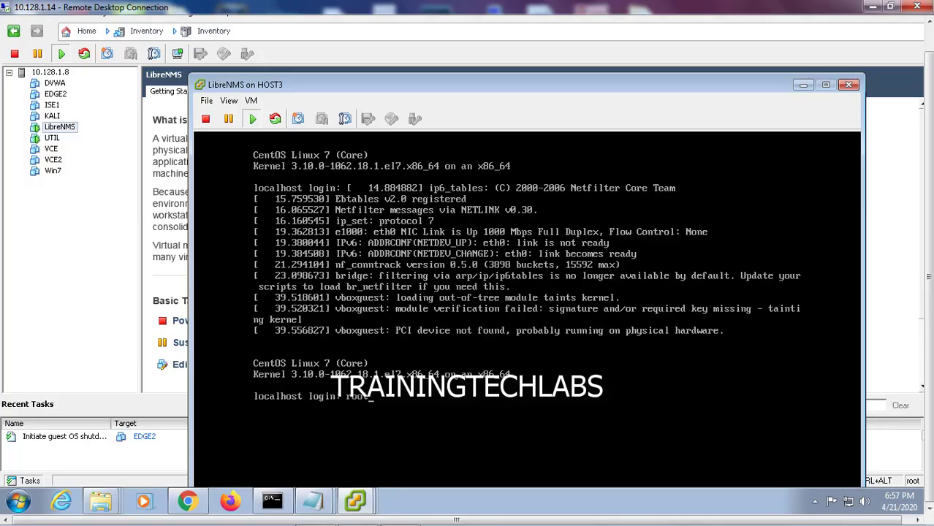
key("BackSpace")
key("BackSpace")
key("BackSpace")
key("BackSpace")
key("Return")
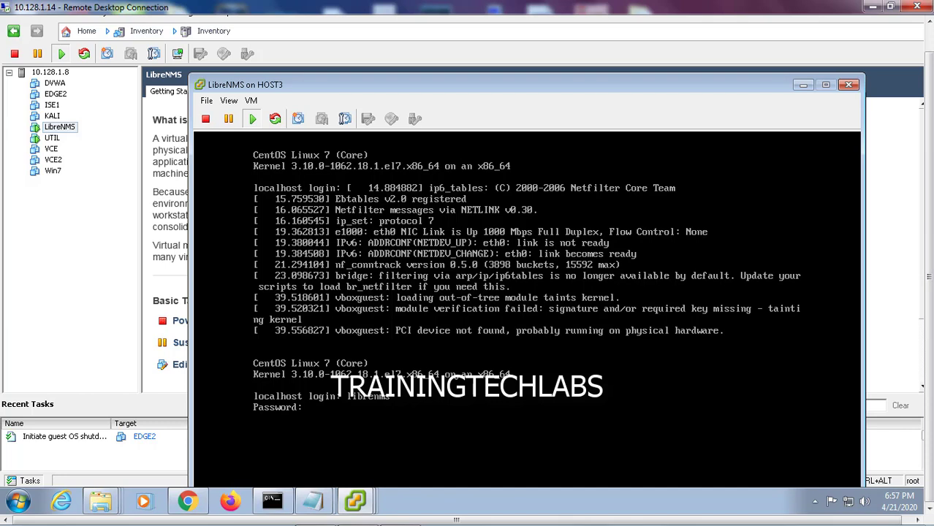
key("Return")
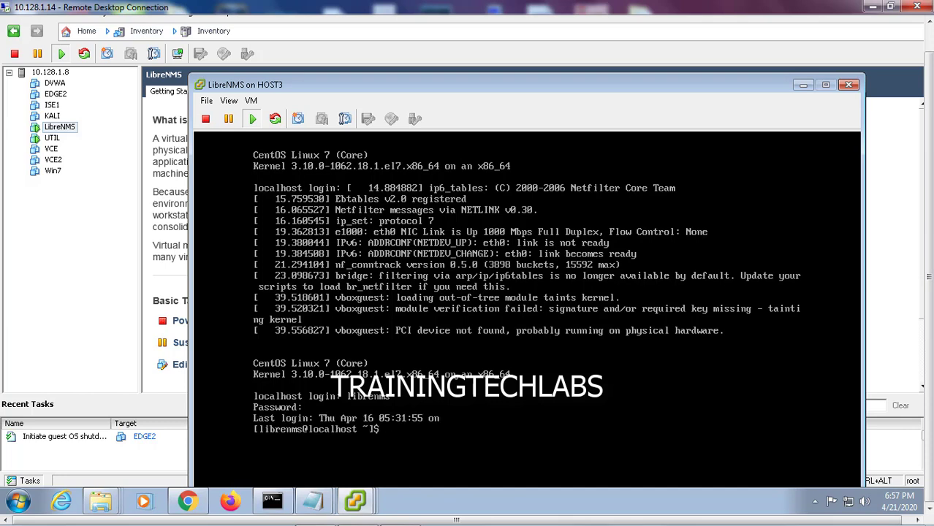
key("Return")
key("Return")
key("Return")
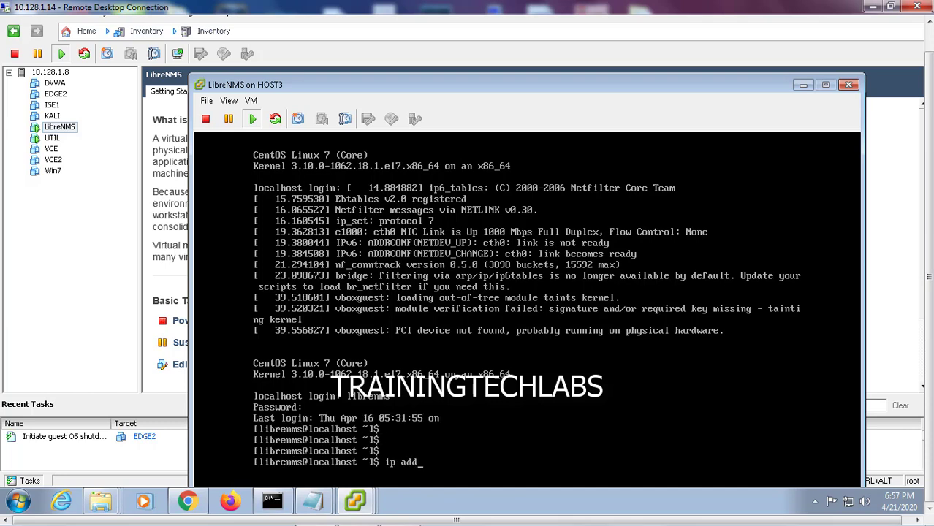
Run ip address in the console to read eth0's address, 10.128.1.168
type("ip address")
key("Return")
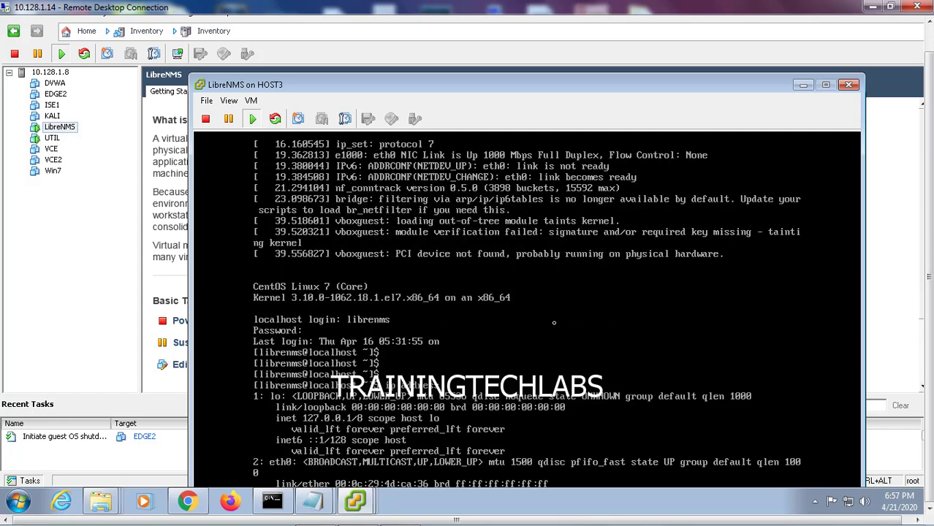
left_click_drag(568, 81, 553, 36)
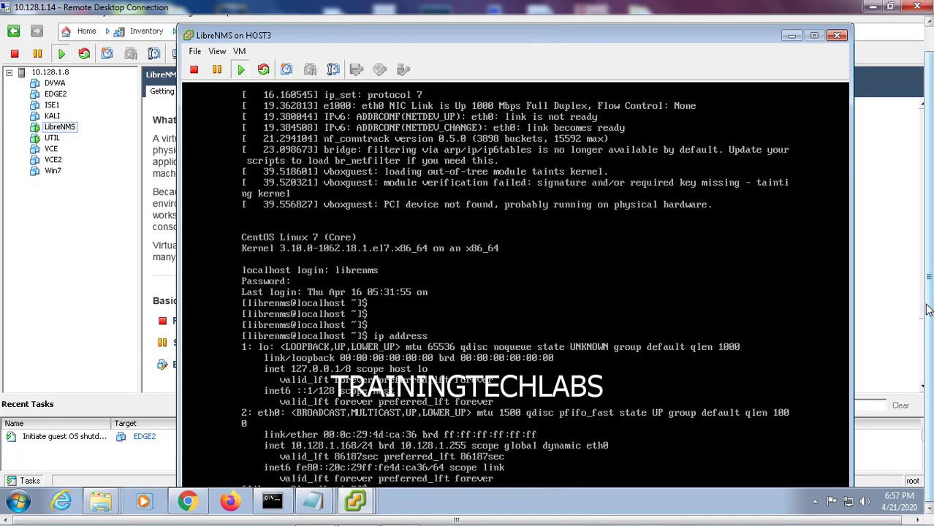
left_click(740, 111)
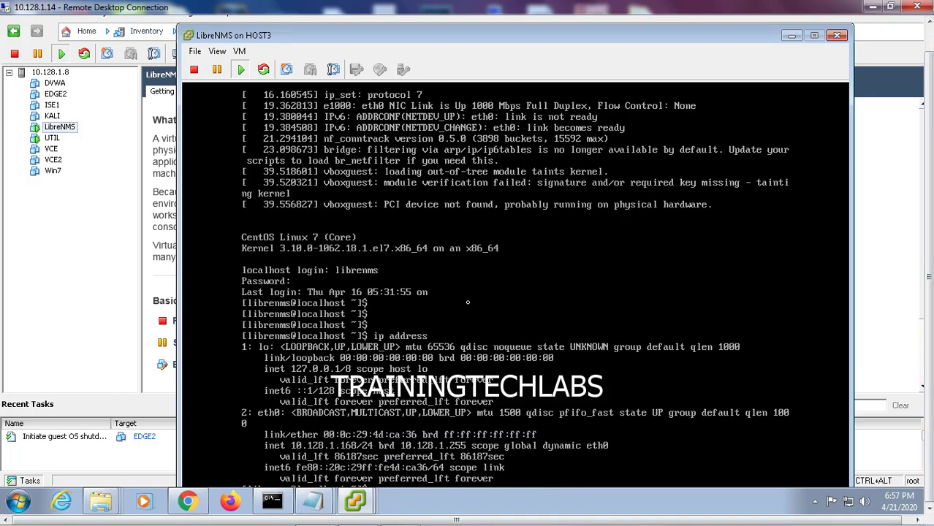
key("Return")
key("Return")
key("Return")
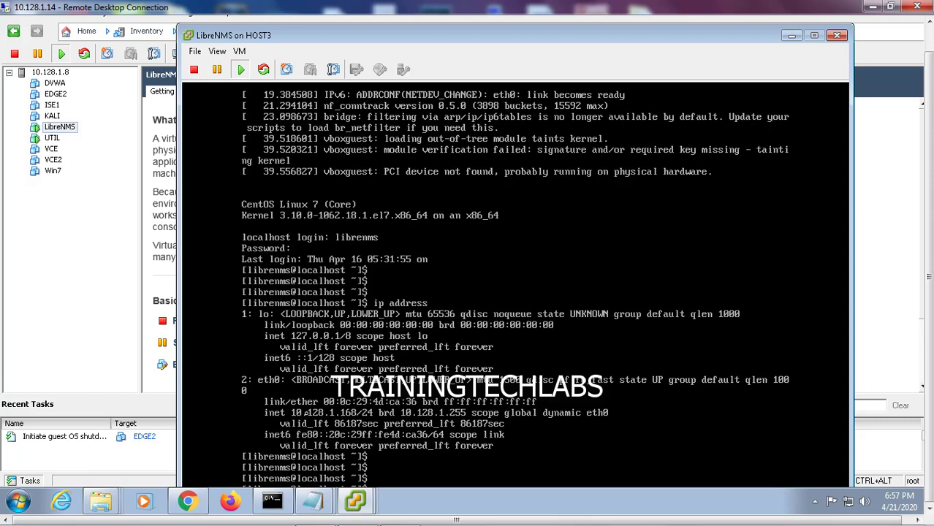
key("ctrl+alt")
right_click(102, 511)
Log in at 10.128.1.168 with the librenms account and password, ticking Remember Me
left_click(273, 514)
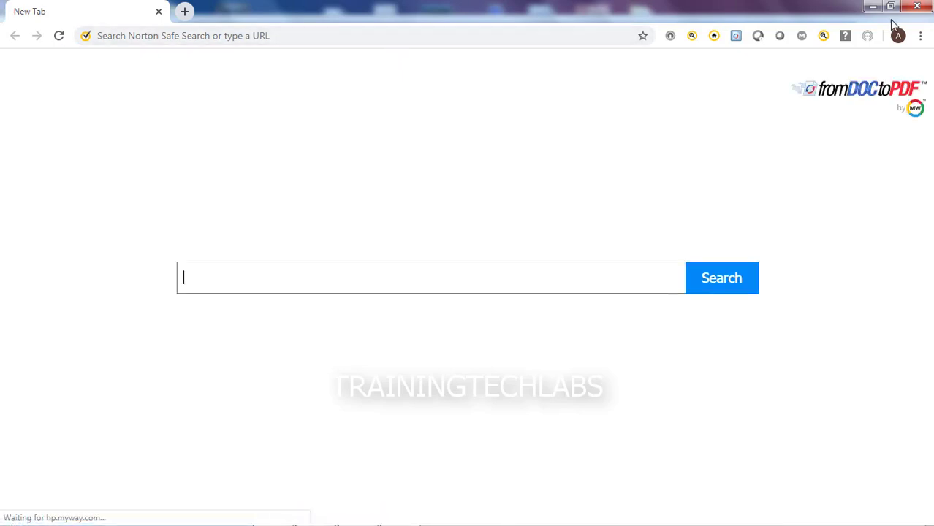
left_click(873, 7)
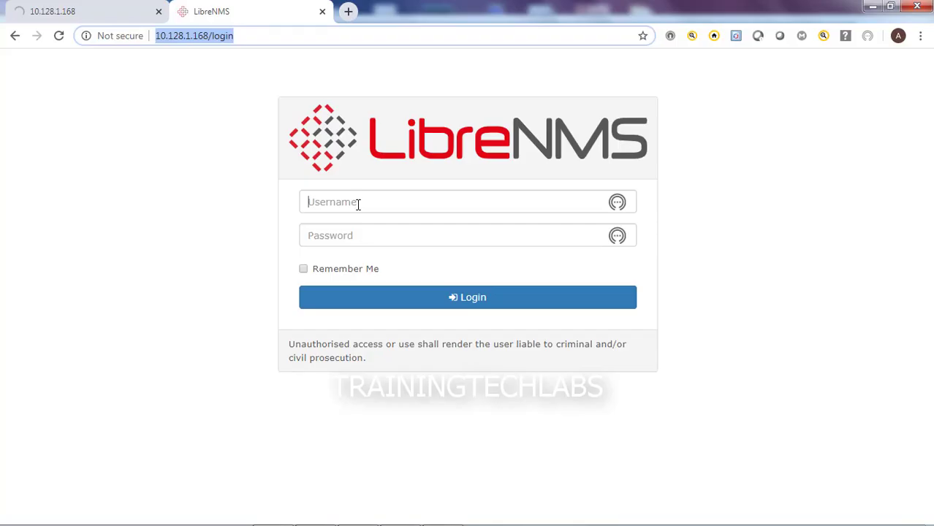
left_click(359, 203)
left_click(648, 202)
left_click(437, 202)
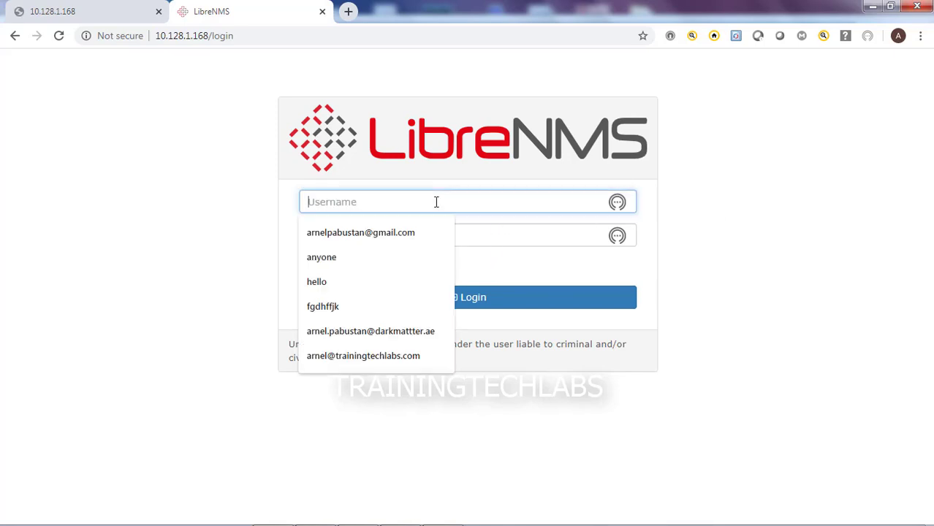
type("libre")
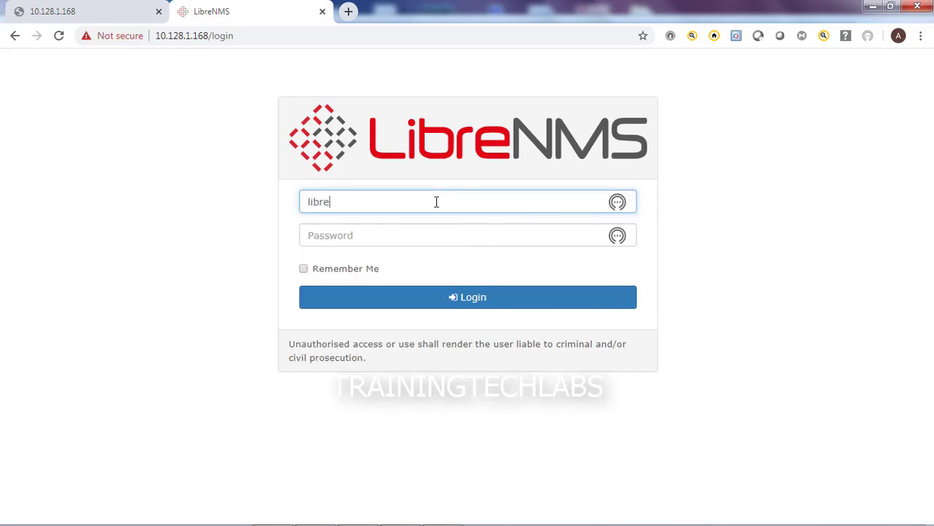
type("nms")
key("ctrl+a")
key("Tab")
type("•")
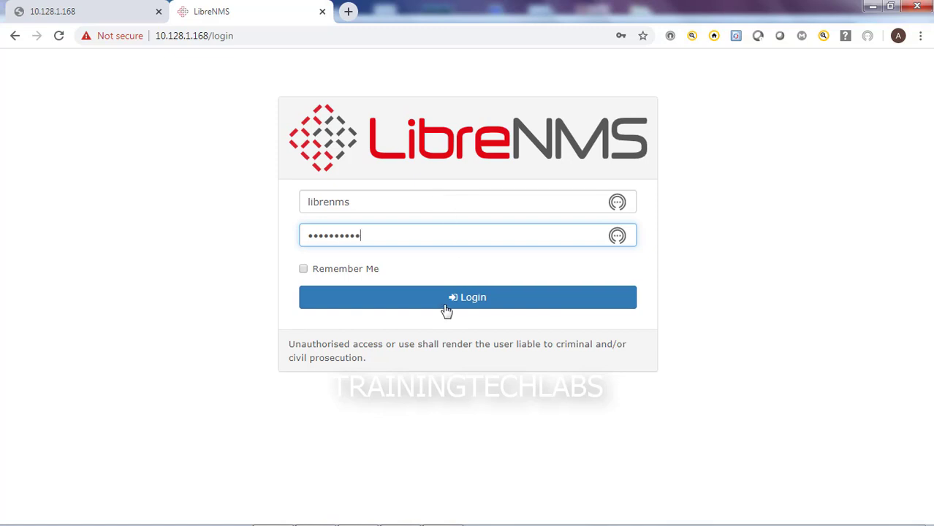
left_click(303, 269)
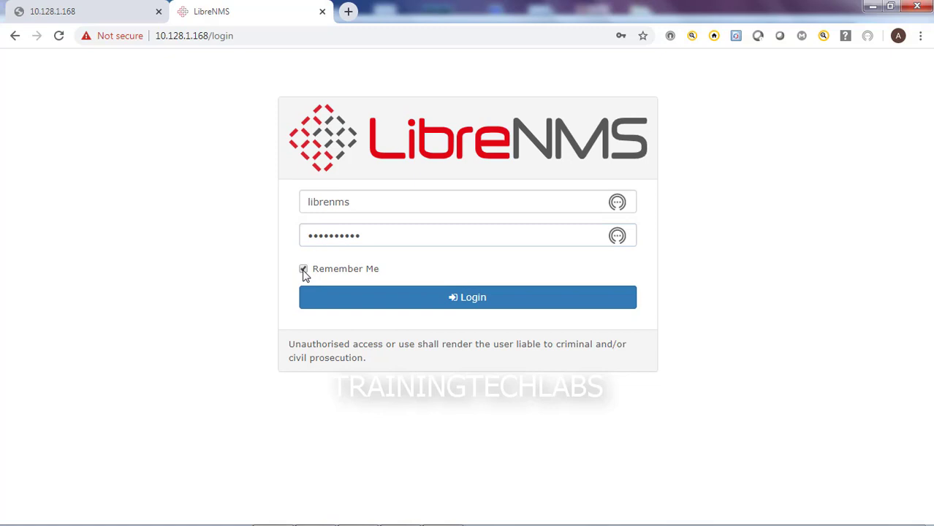
left_click(430, 302)
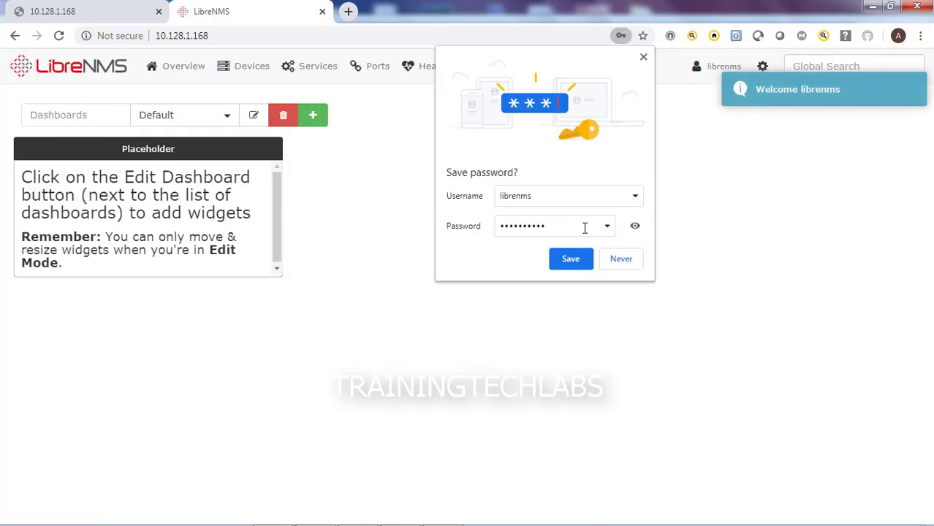
Dismiss the browser's save-password prompt and go to Devices > Add Device
left_click(644, 60)
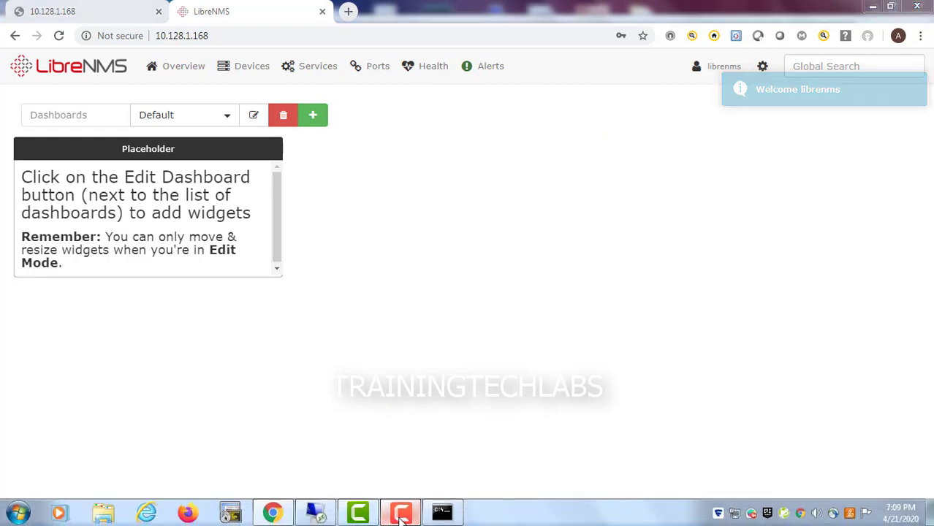
left_click(396, 512)
left_click(904, 491)
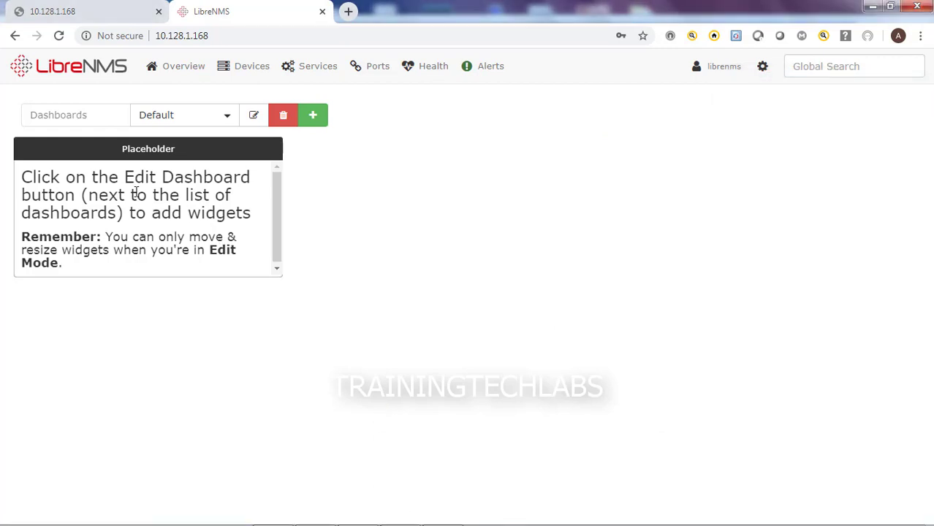
left_click(264, 89)
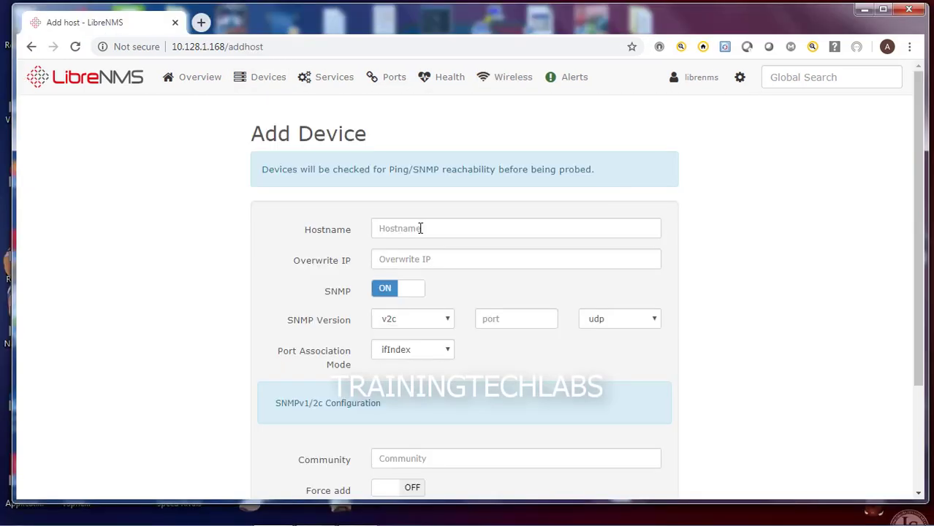
Enter hostname CORE with overwrite IP 10.128.1.1
left_click(421, 229)
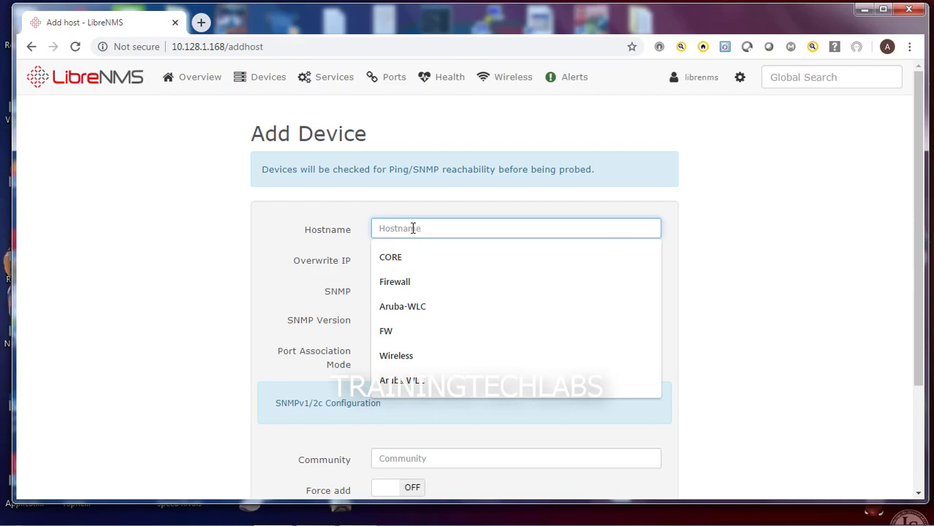
left_click(414, 257)
left_click(419, 260)
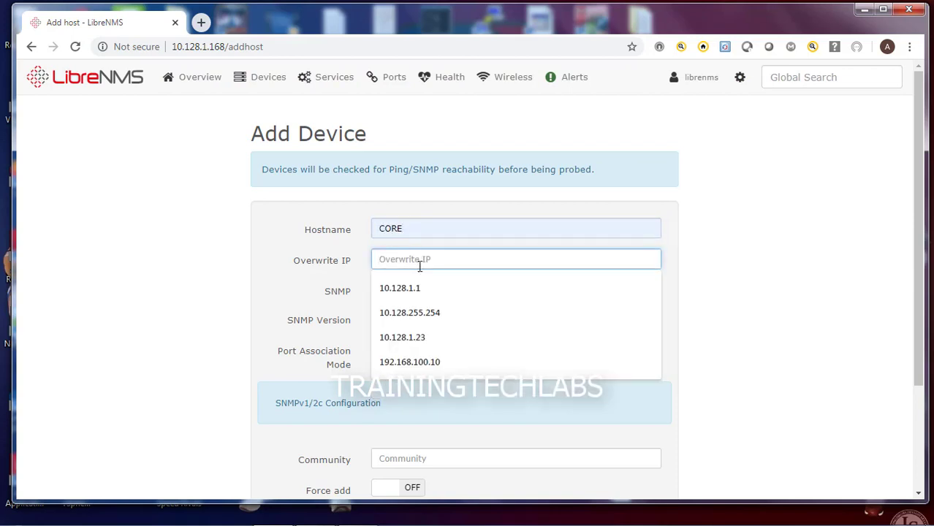
left_click(420, 289)
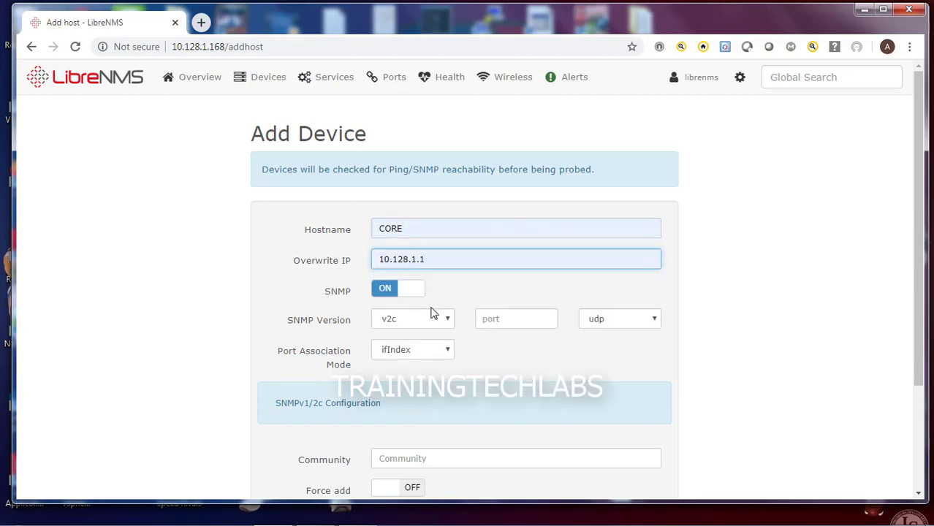
Keep SNMP version v2c and set the SNMP port to 161
left_click(423, 321)
left_click(423, 321)
left_click(423, 320)
left_click(424, 321)
left_click(488, 320)
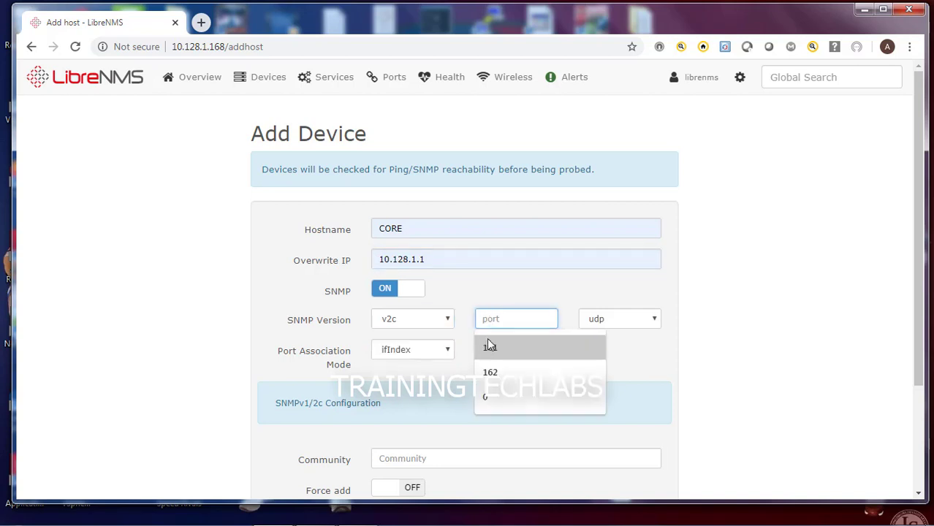
left_click(490, 349)
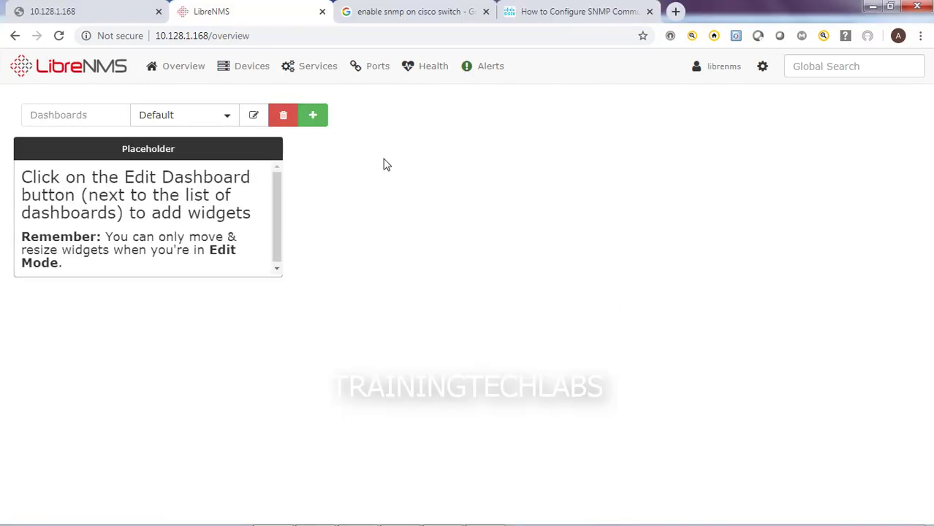
Show the All Devices list filtered to Network devices
mouse_move(265, 73)
mouse_move(275, 101)
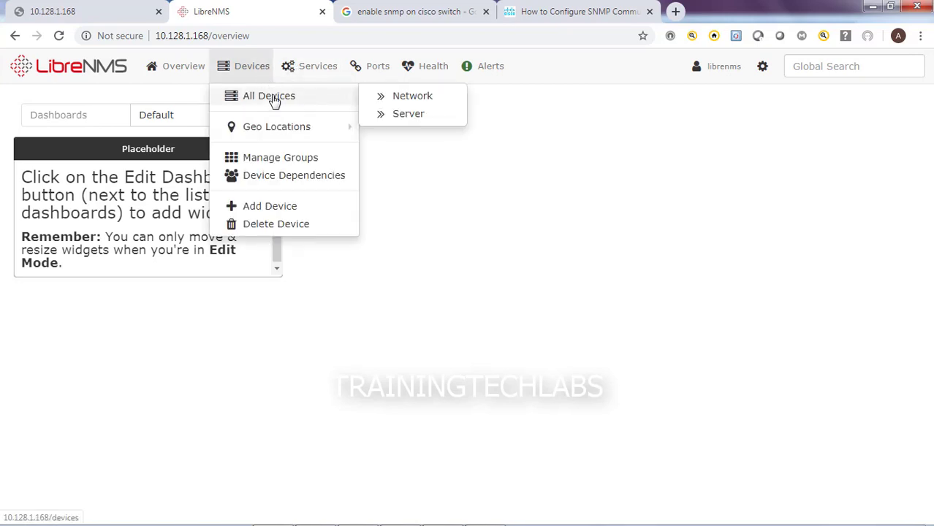
left_click(402, 101)
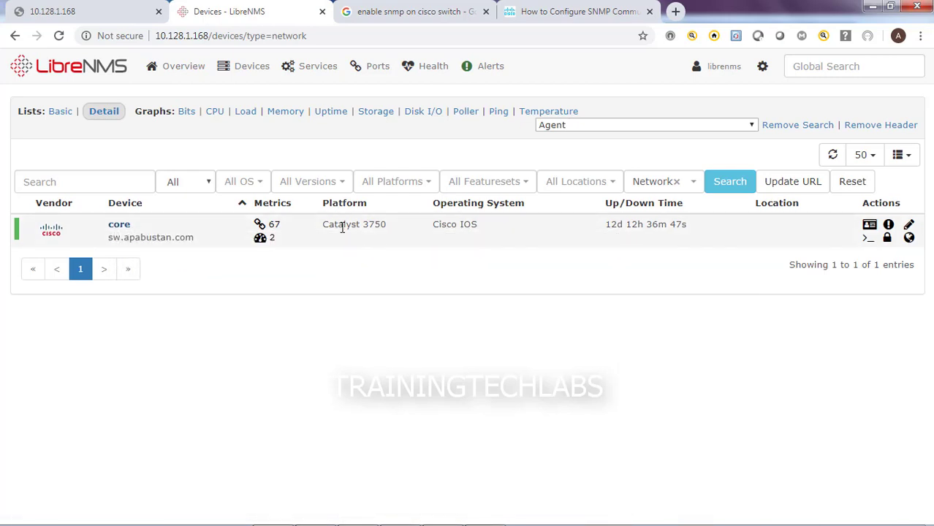
Highlight the core row's Catalyst 3750 platform, Cisco IOS OS and uptime
left_click_drag(323, 224, 369, 227)
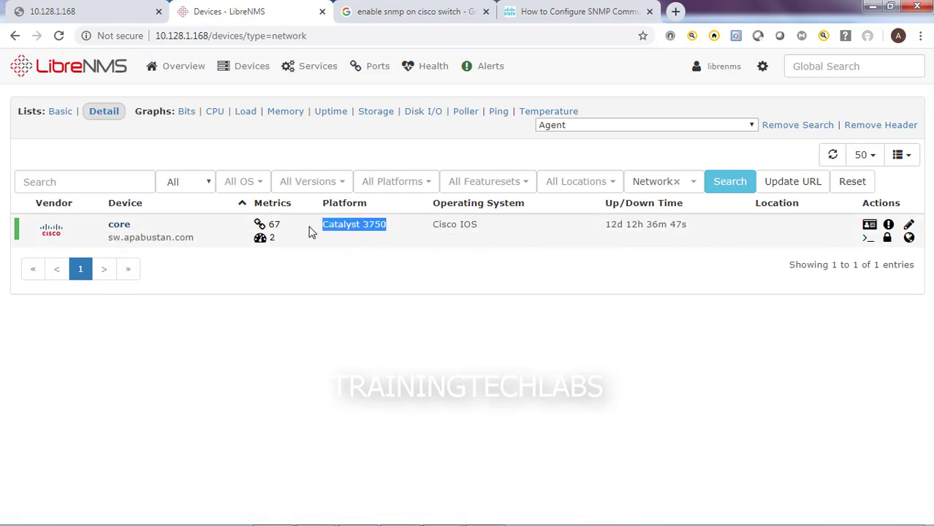
left_click_drag(479, 228, 439, 231)
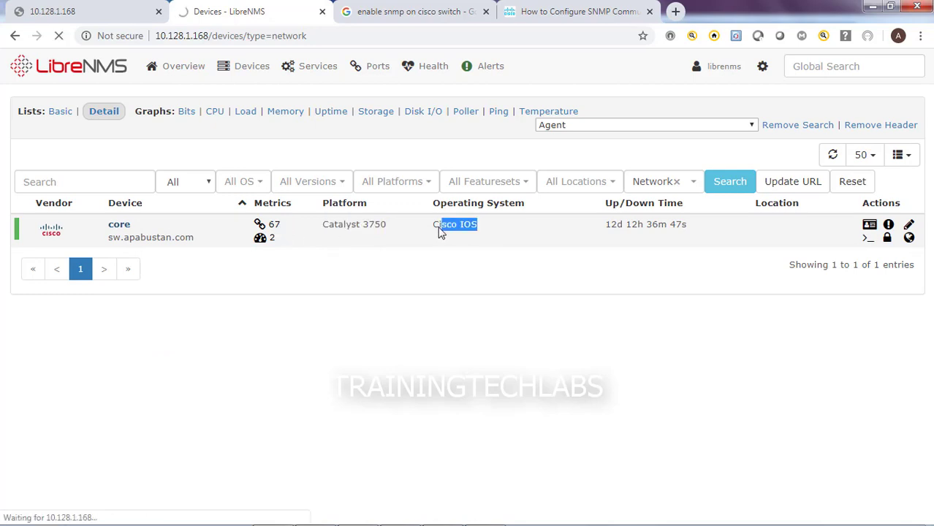
left_click_drag(606, 225, 664, 226)
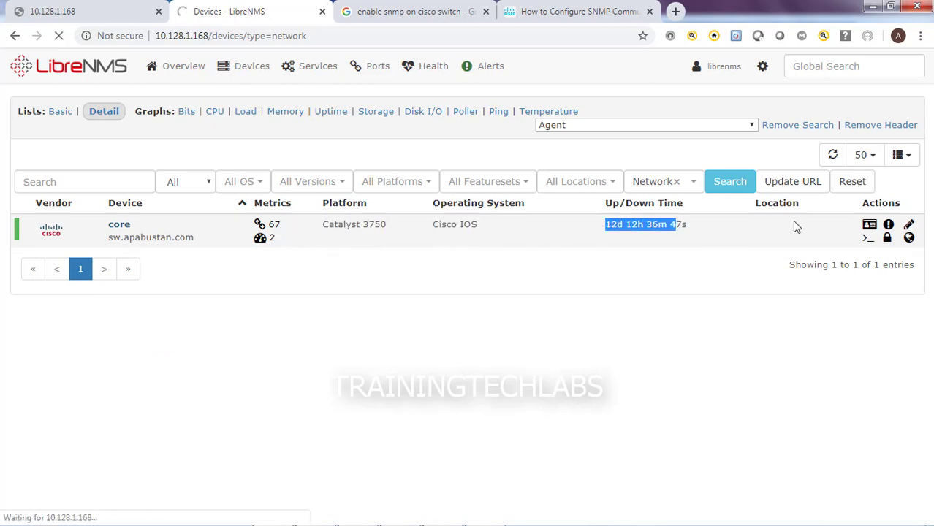
Open the core switch's page and highlight its description, system name, IP, hardware and added time
left_click(120, 226)
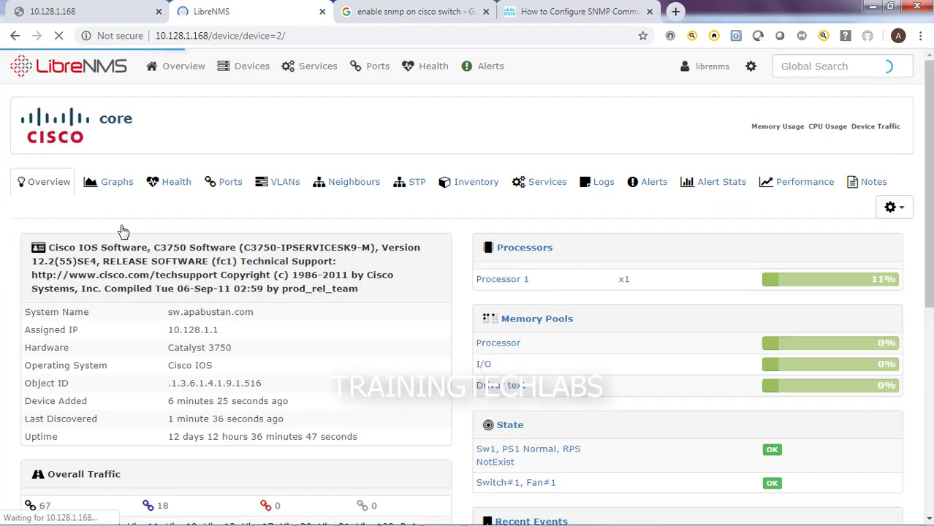
scroll(354, 350, "down", 1)
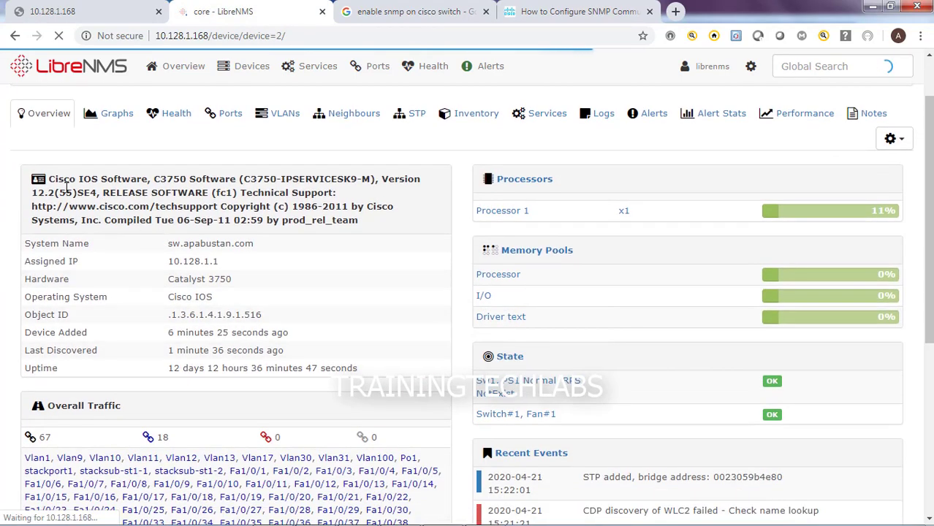
left_click_drag(48, 178, 372, 223)
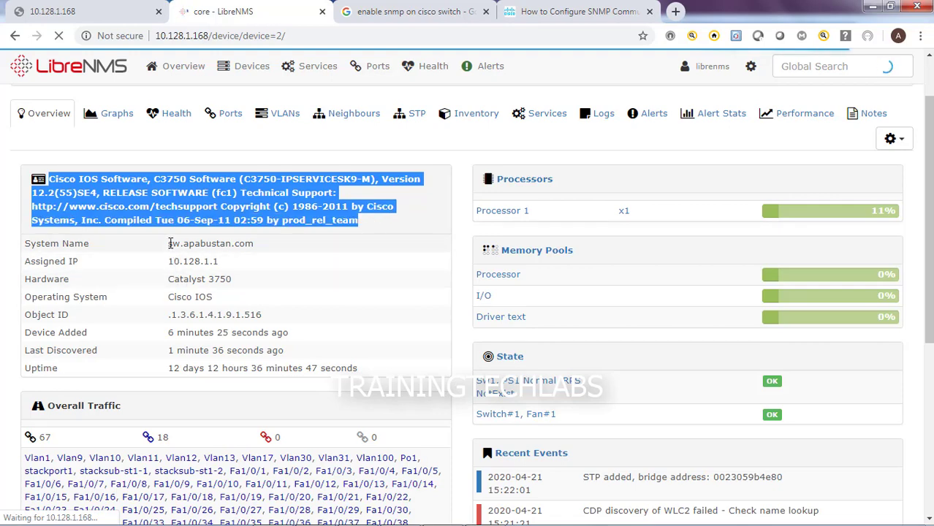
left_click_drag(168, 244, 171, 265)
left_click_drag(231, 285, 168, 285)
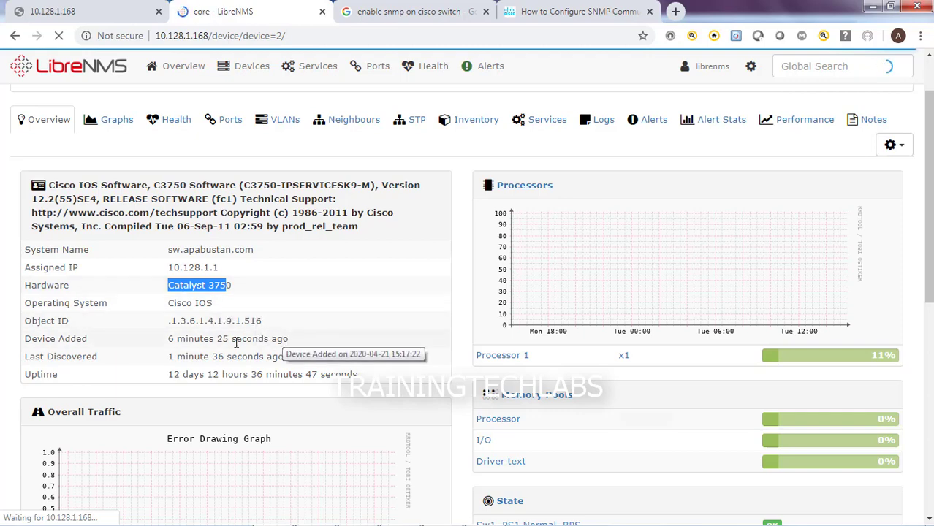
left_click_drag(168, 340, 304, 345)
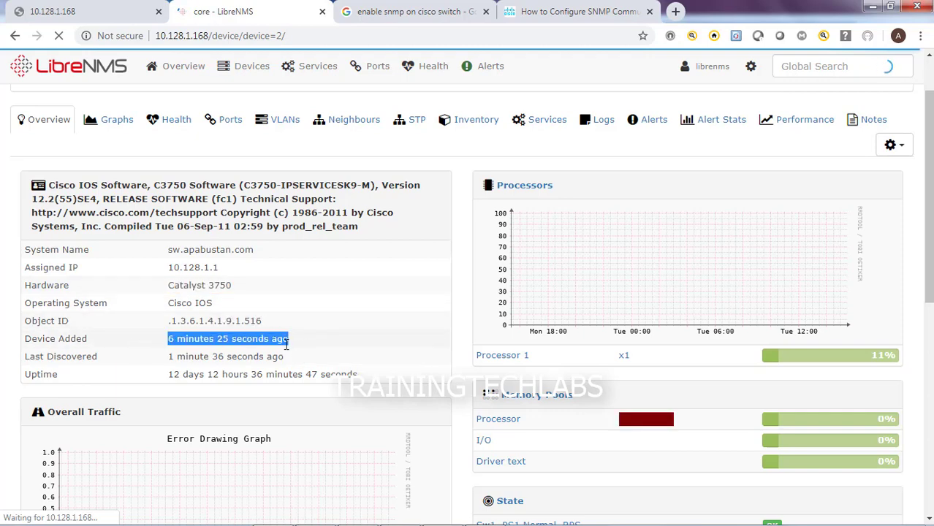
Scroll through the core overview's traffic, processor, memory pool and event sections
scroll(287, 345, "down", 1)
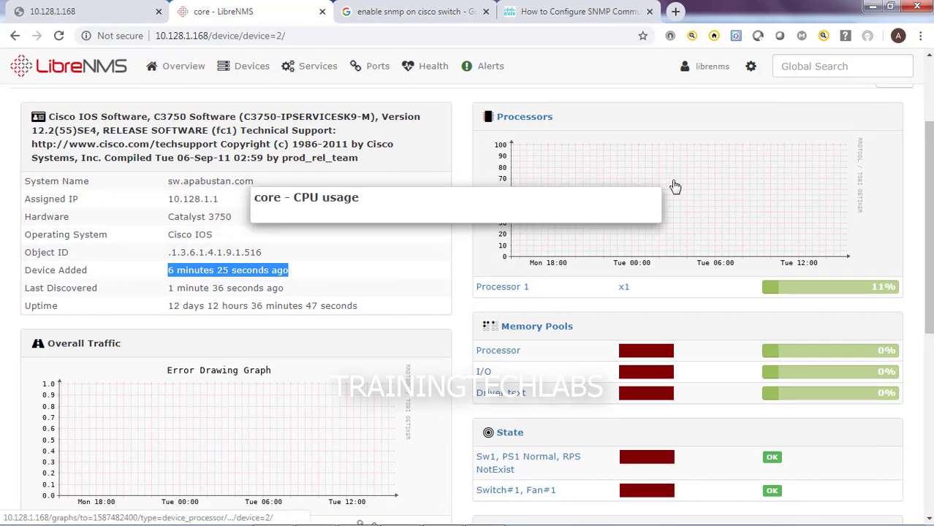
scroll(357, 310, "down", 2)
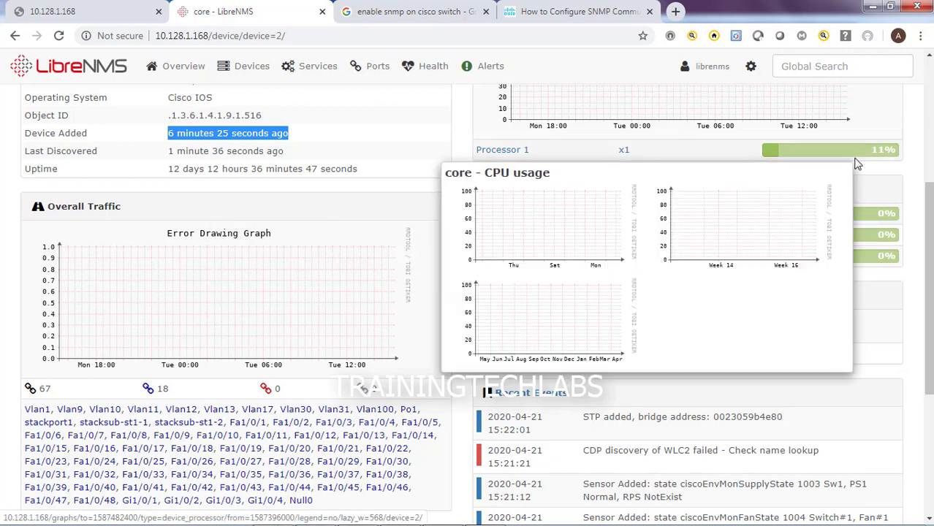
scroll(436, 368, "down", 2)
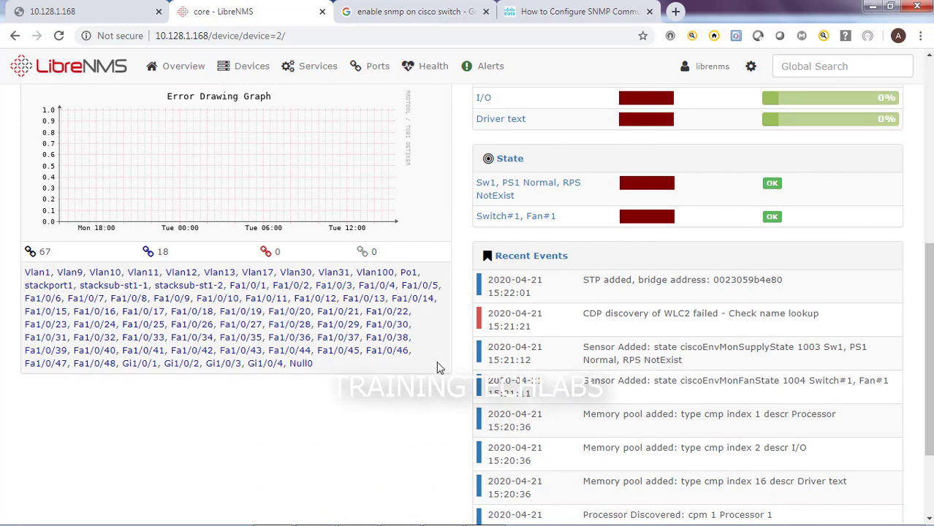
scroll(437, 367, "down", 1)
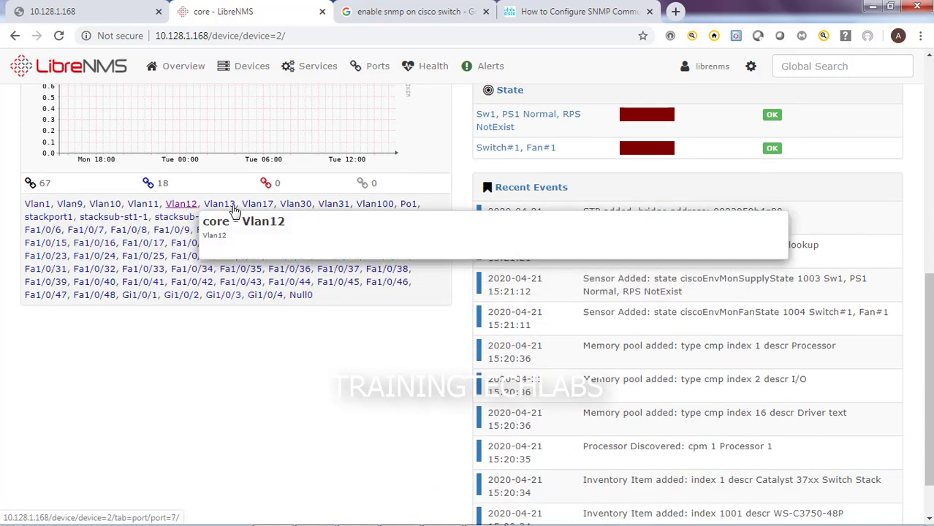
scroll(755, 367, "down", 1)
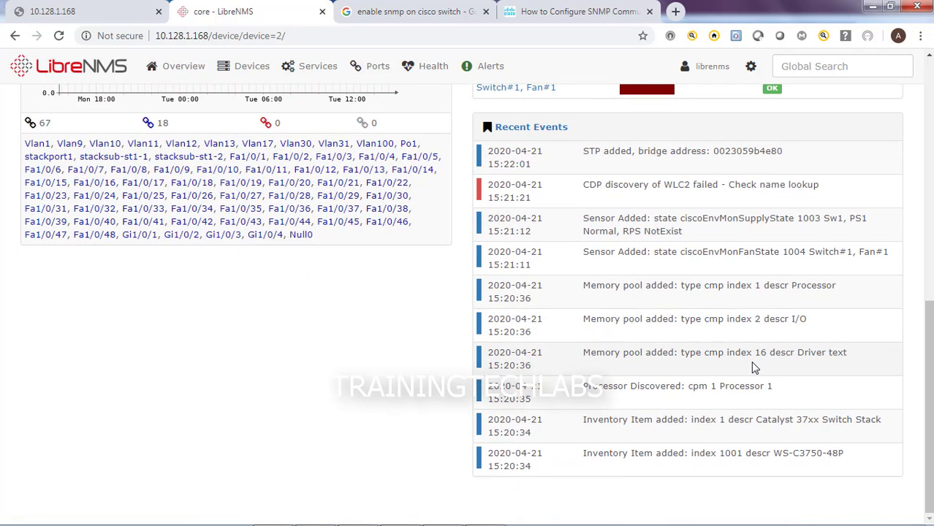
scroll(757, 368, "up", 10)
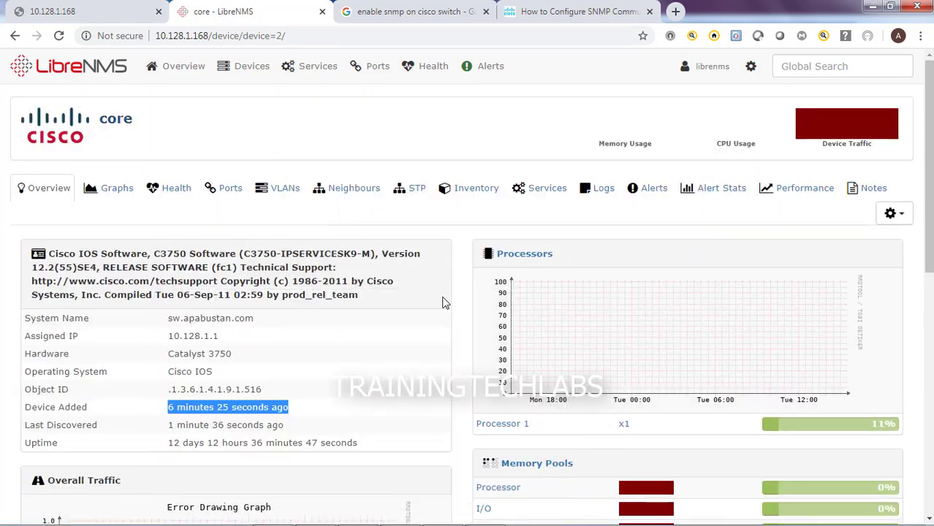
scroll(430, 294, "down", 4)
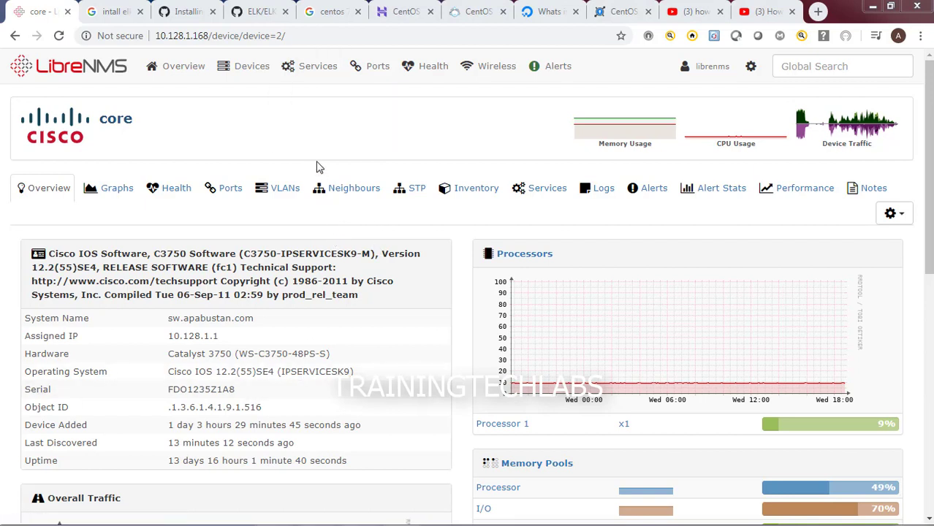
Browse the All Devices list and open the aruba-wlc controller's page (Aruba Instant 6.5.1.0-4.3.1.1)
mouse_move(256, 69)
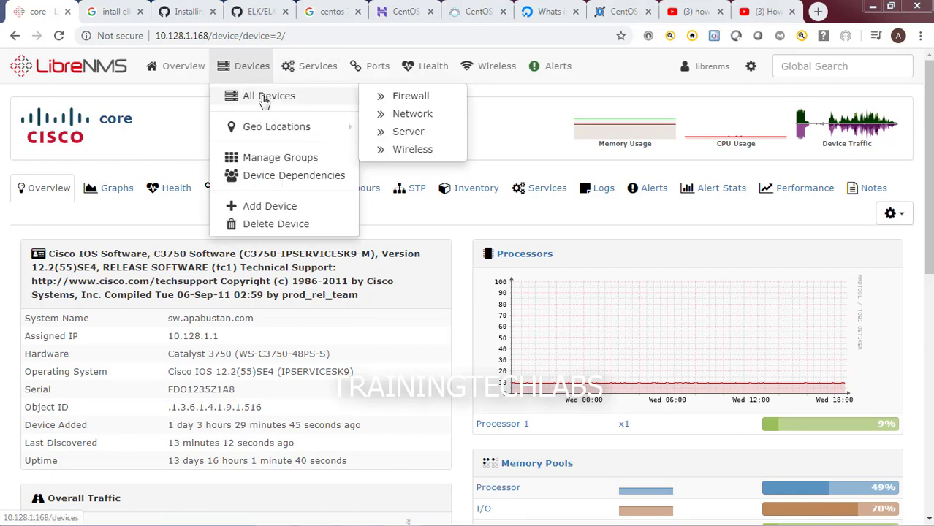
left_click(265, 100)
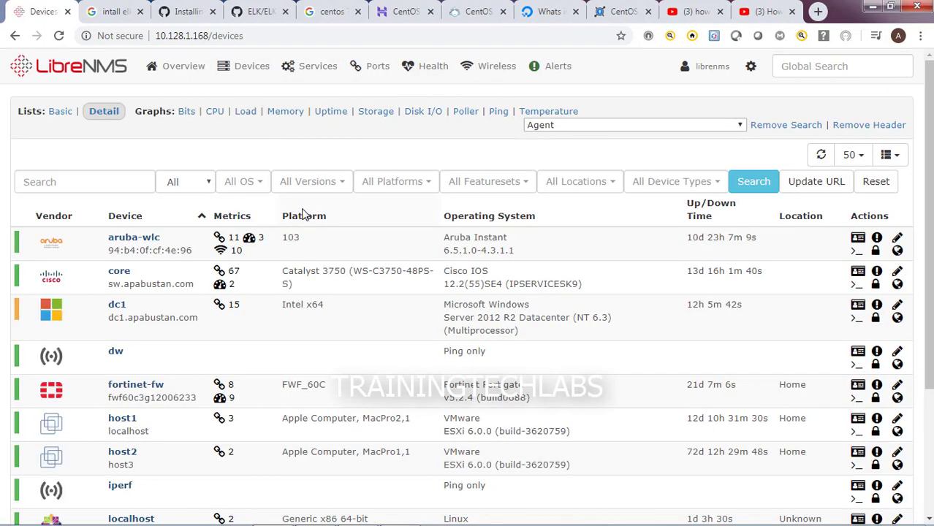
scroll(347, 266, "down", 1)
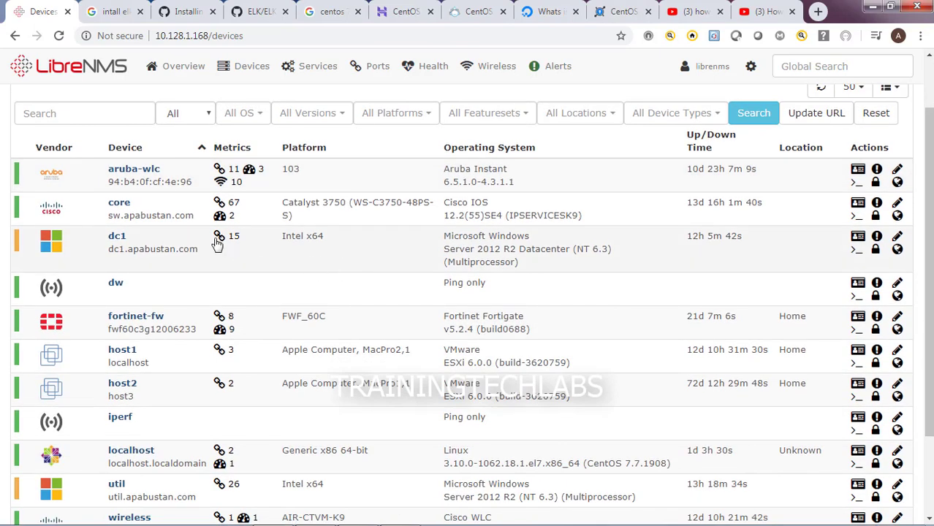
mouse_move(133, 176)
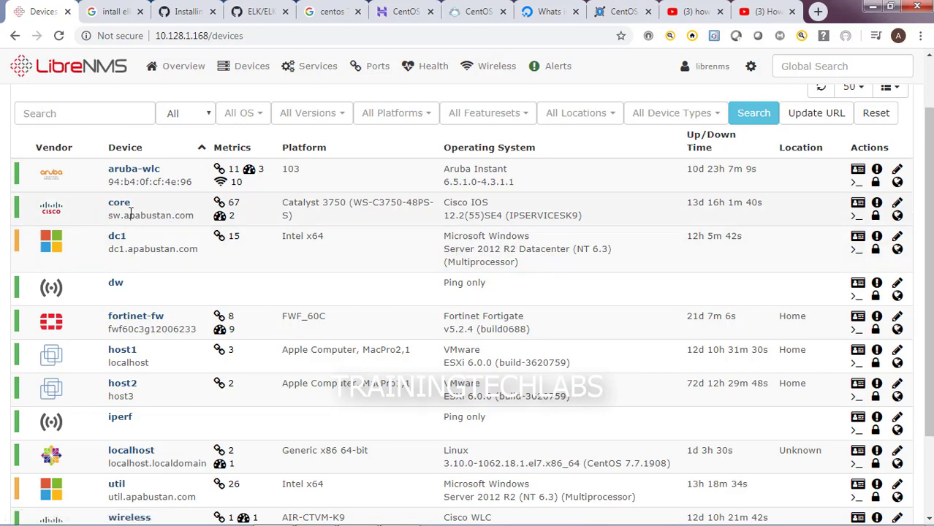
left_click_drag(108, 175, 160, 171)
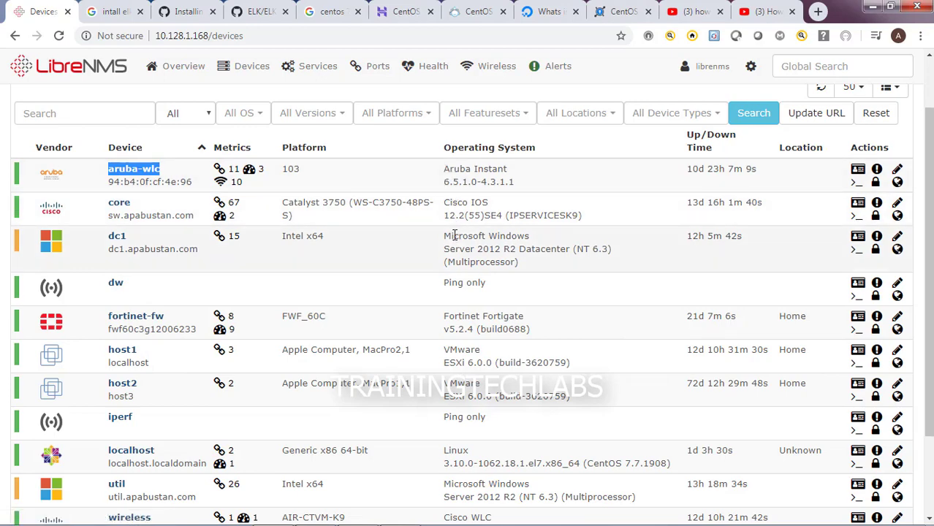
left_click(134, 172)
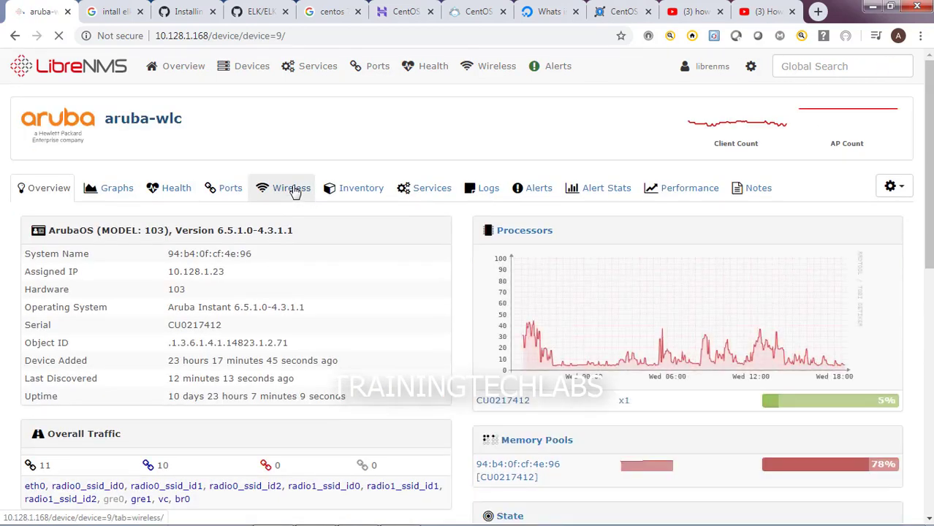
left_click(292, 188)
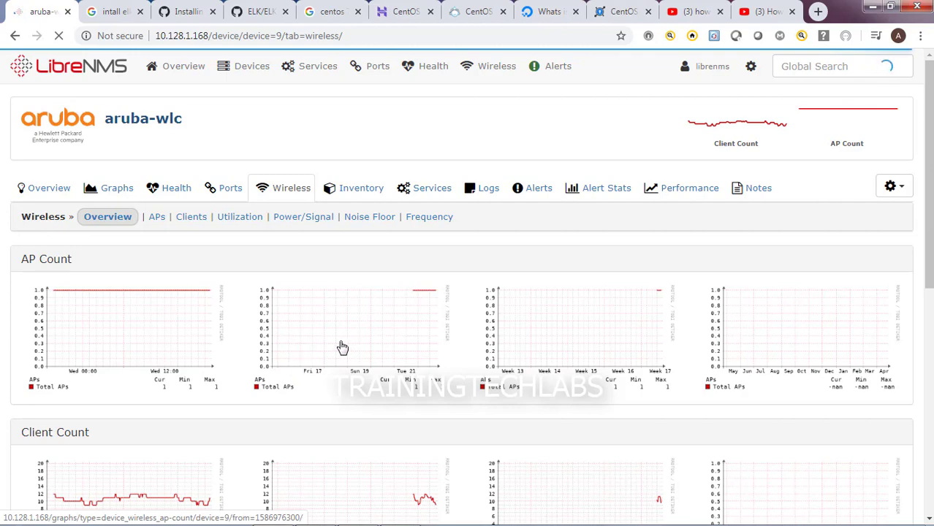
scroll(341, 346, "down", 2)
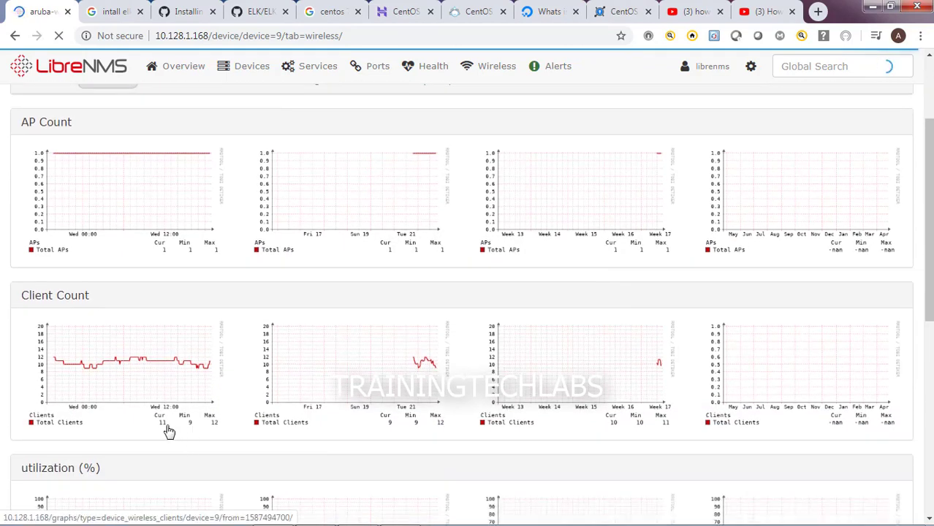
scroll(175, 432, "down", 4)
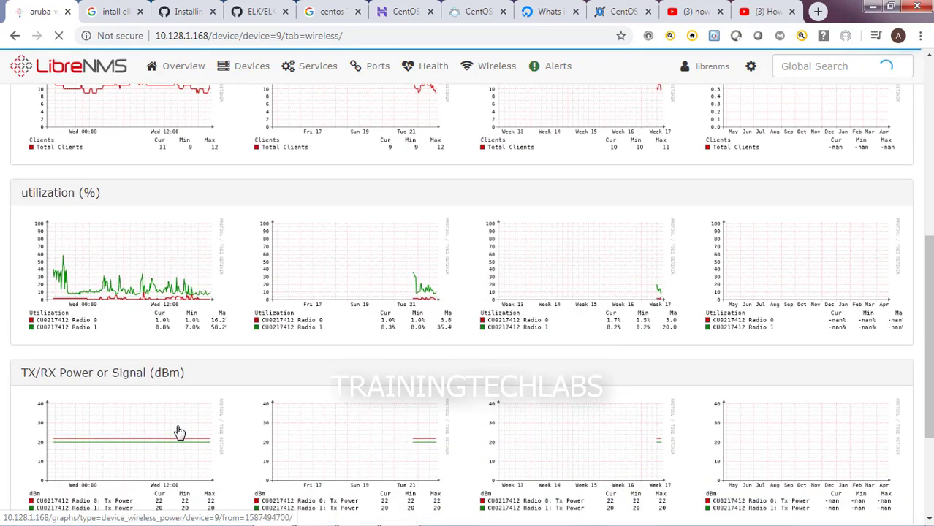
scroll(179, 432, "down", 1)
scroll(179, 432, "up", 4)
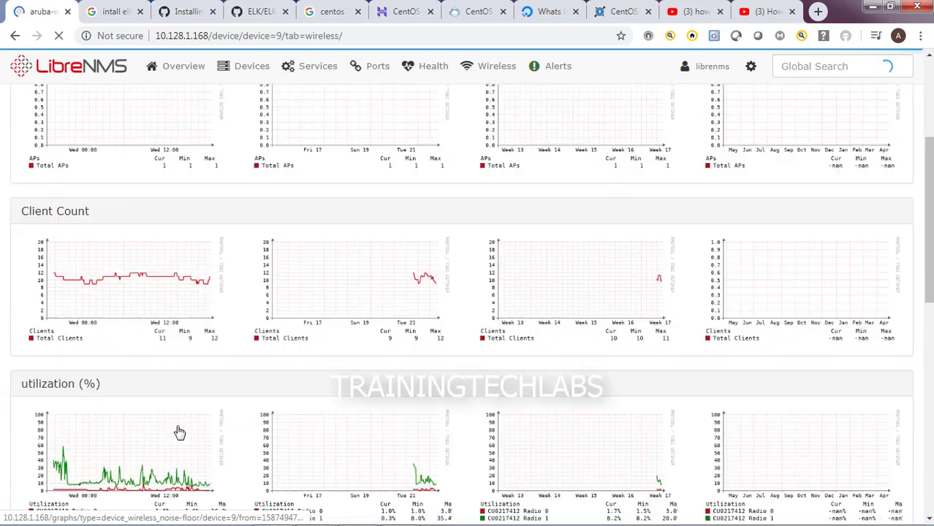
scroll(180, 432, "up", 3)
mouse_move(249, 77)
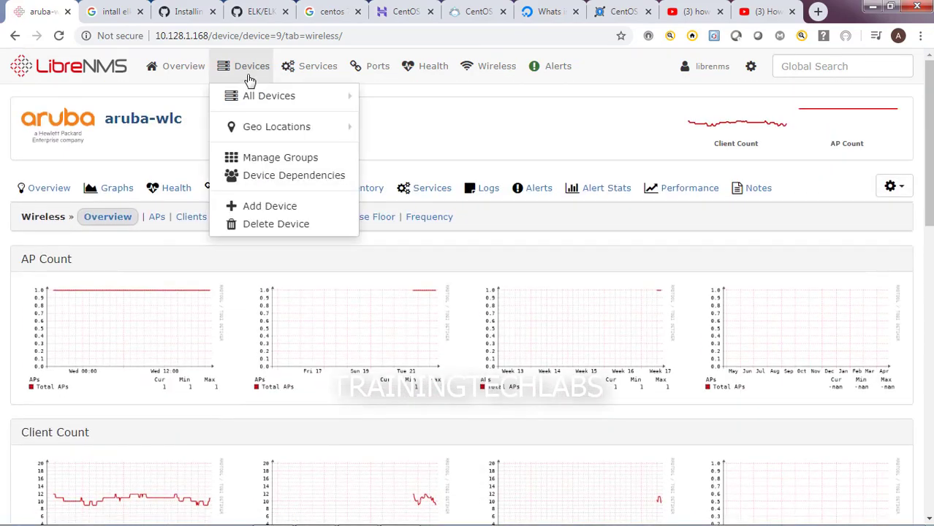
Open dc1 from All Devices and scroll through its memory pools and storage
left_click(251, 99)
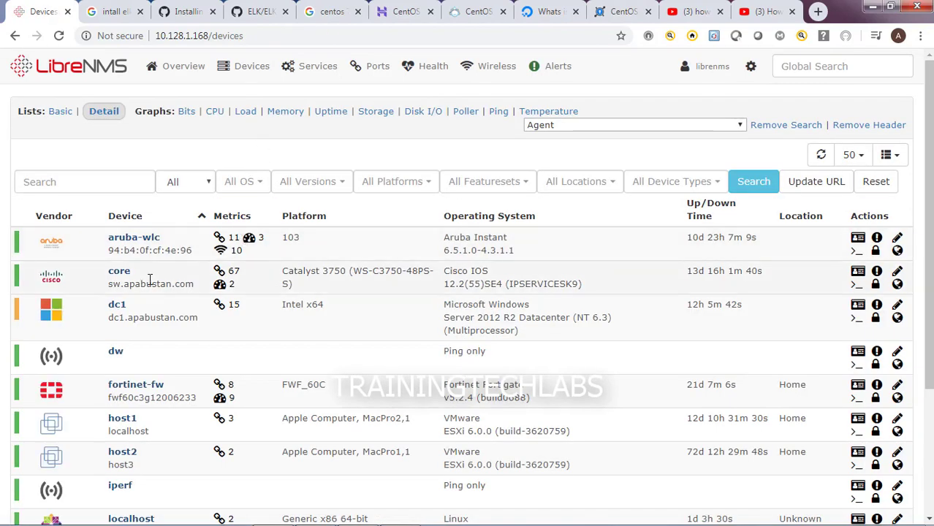
left_click(119, 310)
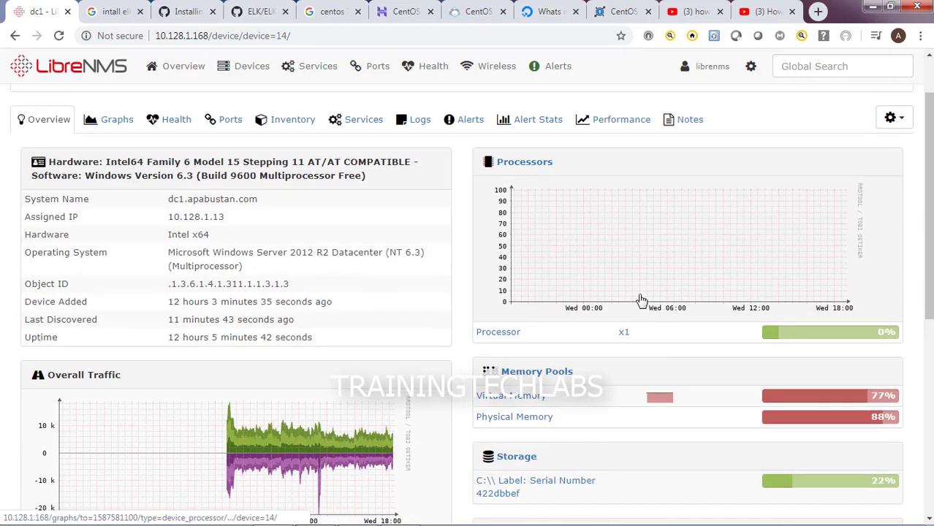
scroll(616, 305, "down", 2)
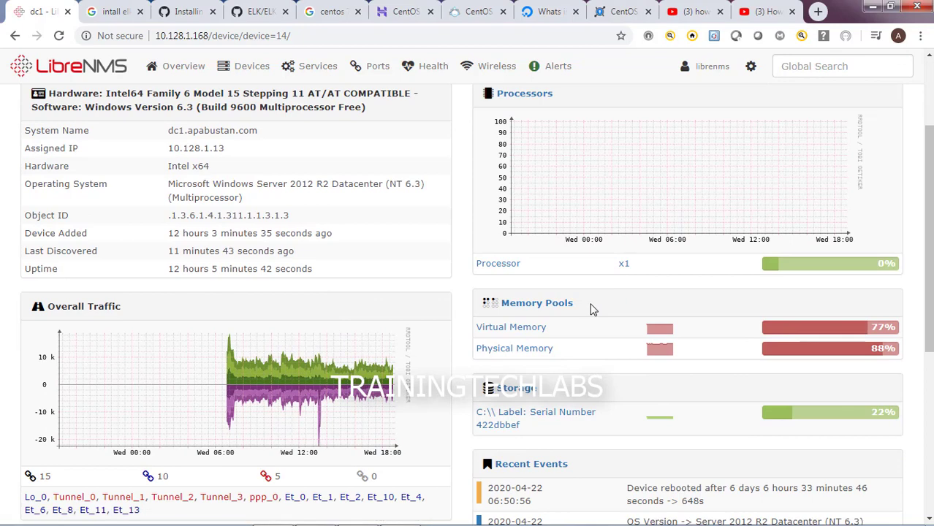
scroll(593, 310, "down", 1)
mouse_move(557, 260)
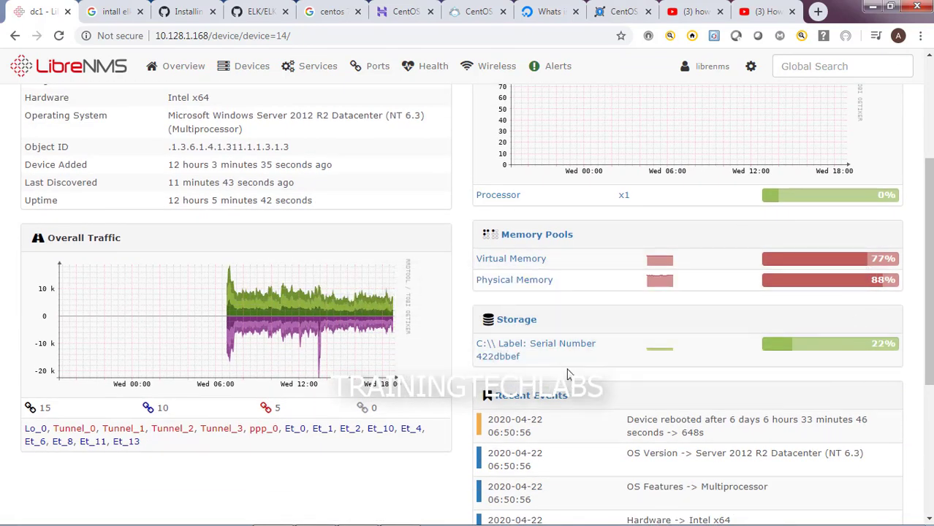
scroll(567, 366, "down", 1)
scroll(572, 371, "down", 1)
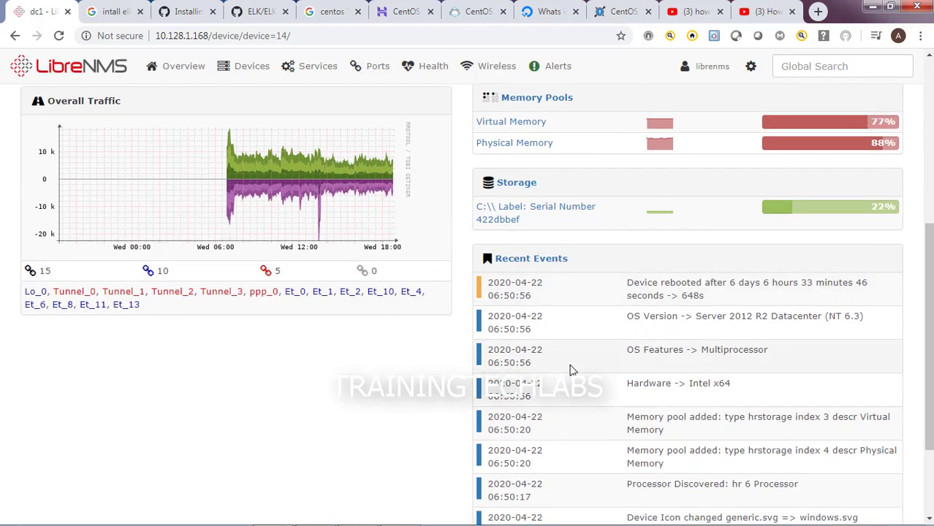
scroll(572, 371, "up", 3)
scroll(646, 418, "down", 2)
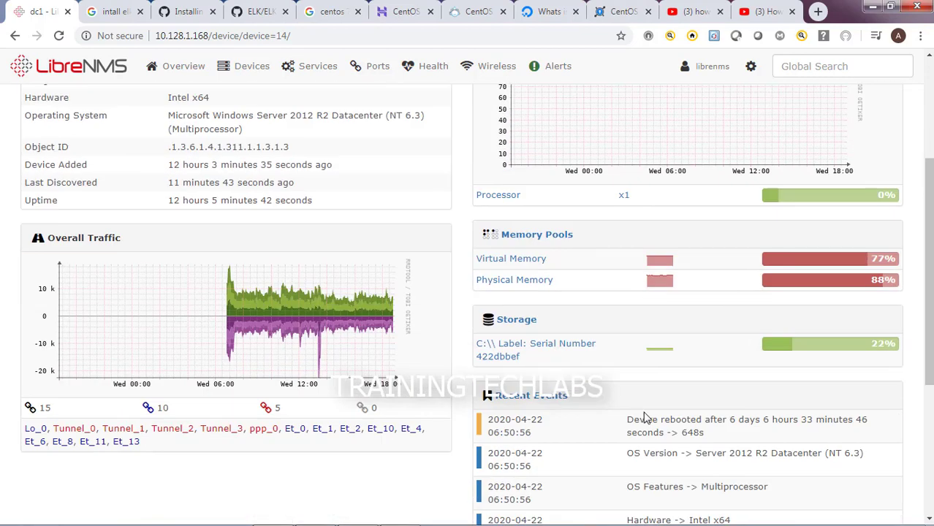
Highlight dc1's reboot event and the time the device was added
left_click_drag(627, 421, 743, 433)
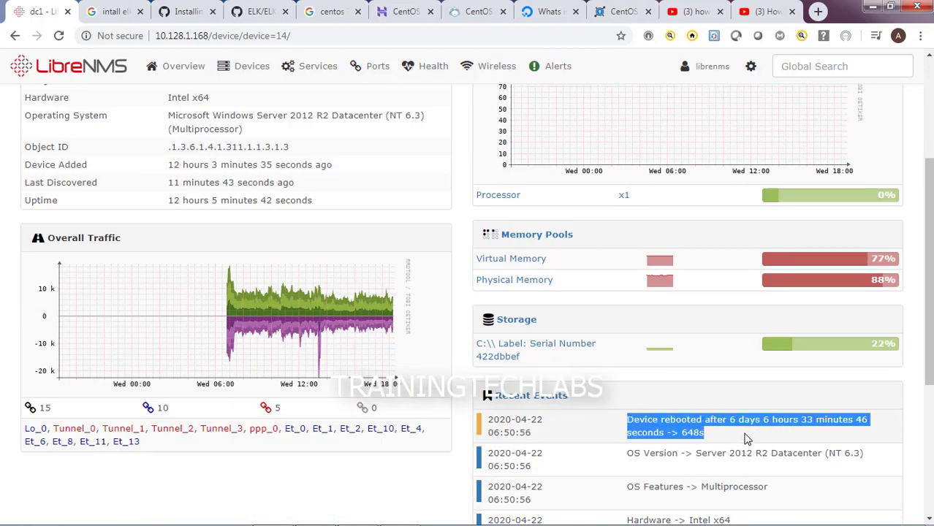
scroll(278, 307, "up", 2)
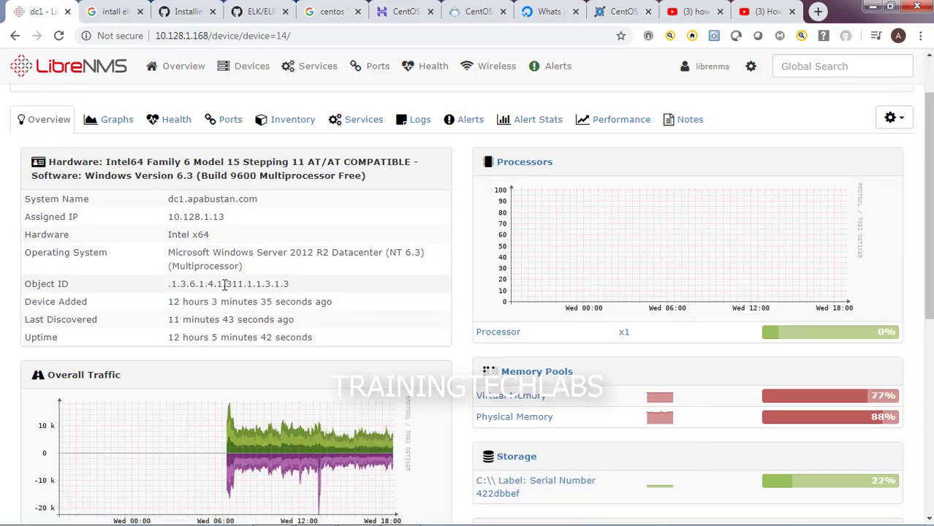
mouse_move(174, 302)
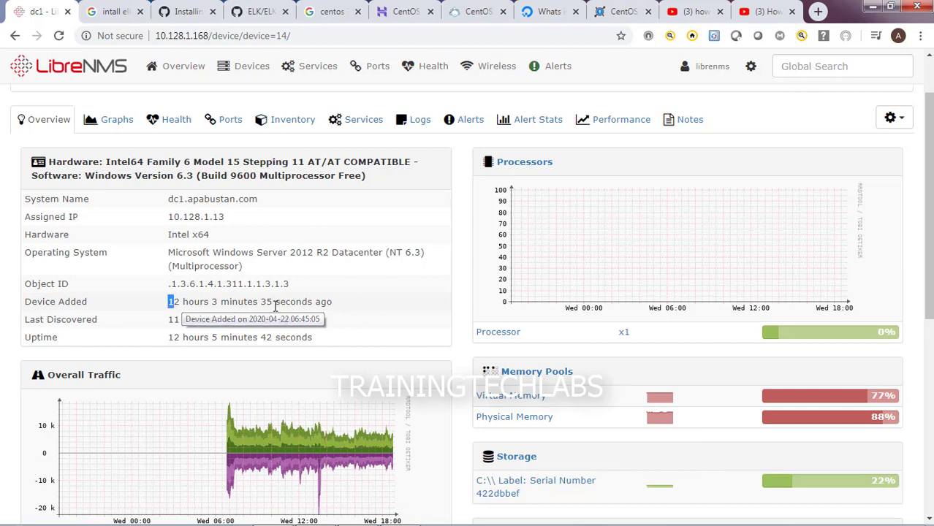
left_click_drag(170, 301, 281, 324)
left_click_drag(183, 320, 247, 320)
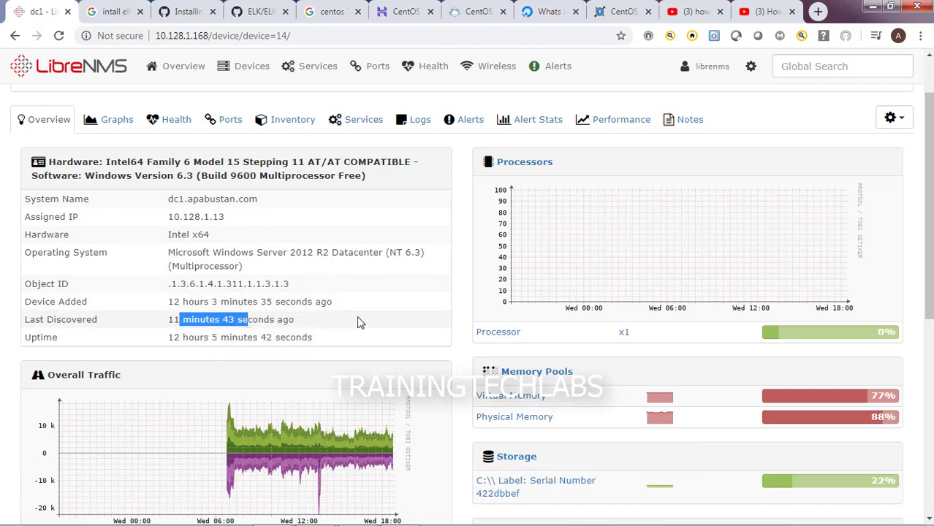
scroll(247, 319, "up", 1)
Open the fortinet-fw firewall's page from the All Devices list
mouse_move(235, 68)
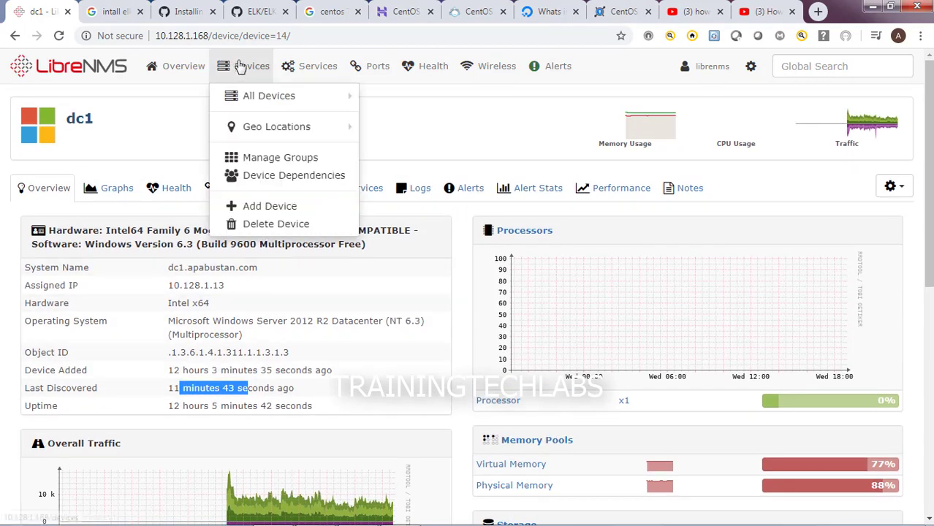
left_click(249, 97)
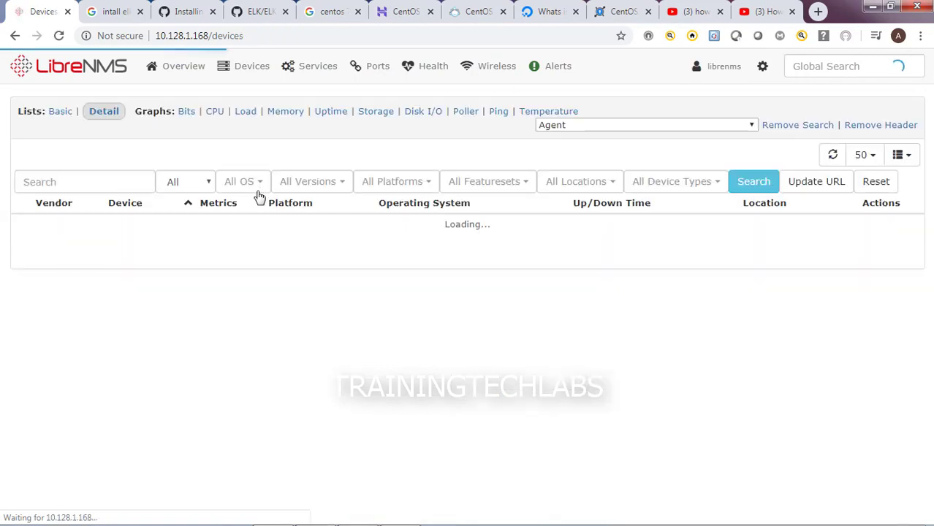
scroll(198, 344, "down", 2)
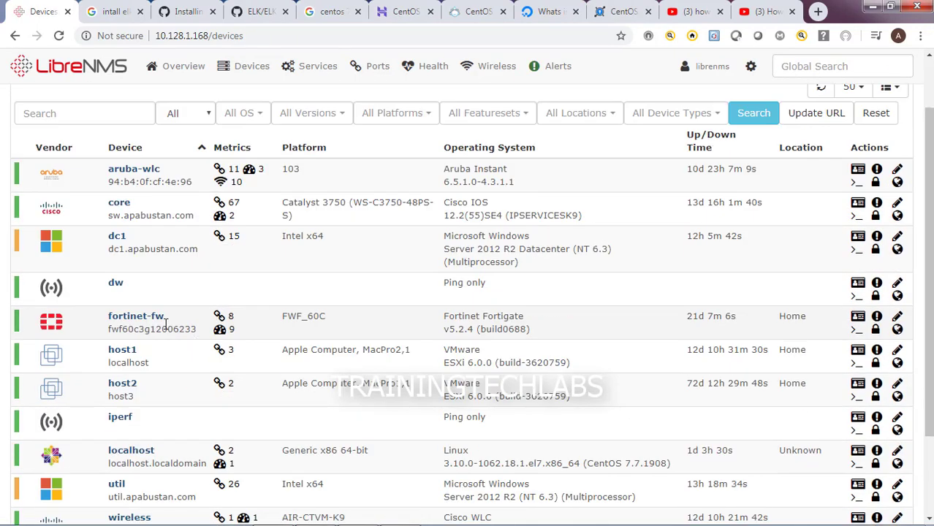
left_click(128, 252)
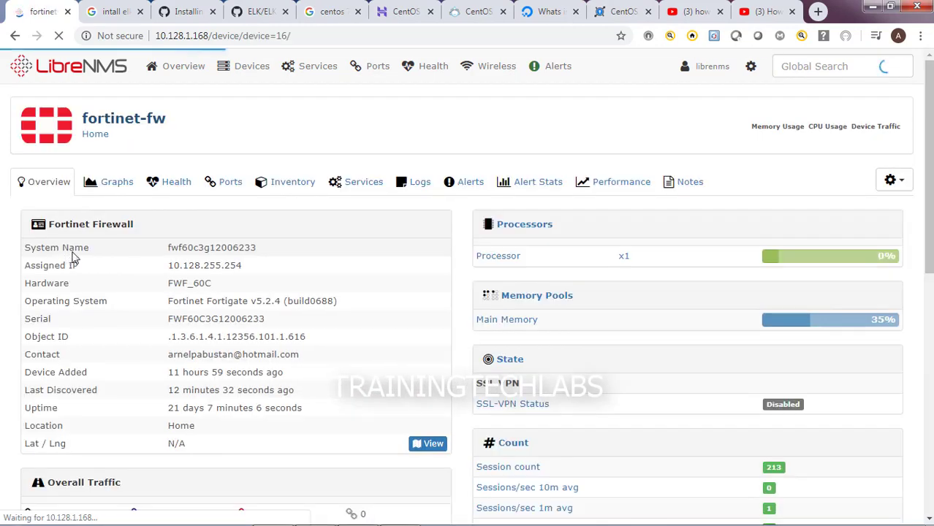
Scroll through the firewall's processor, memory, SSL VPN and session details, then view its Ports
scroll(212, 281, "down", 2)
scroll(327, 277, "down", 2)
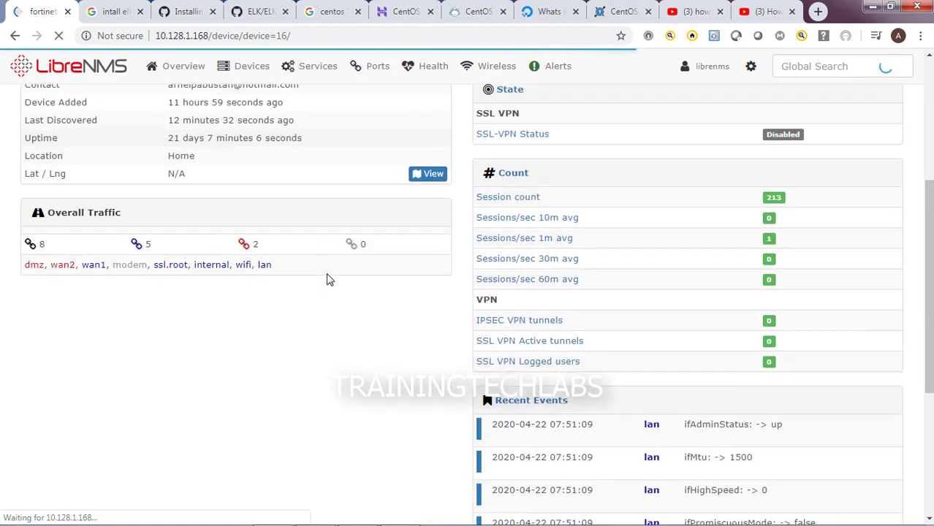
scroll(328, 277, "up", 4)
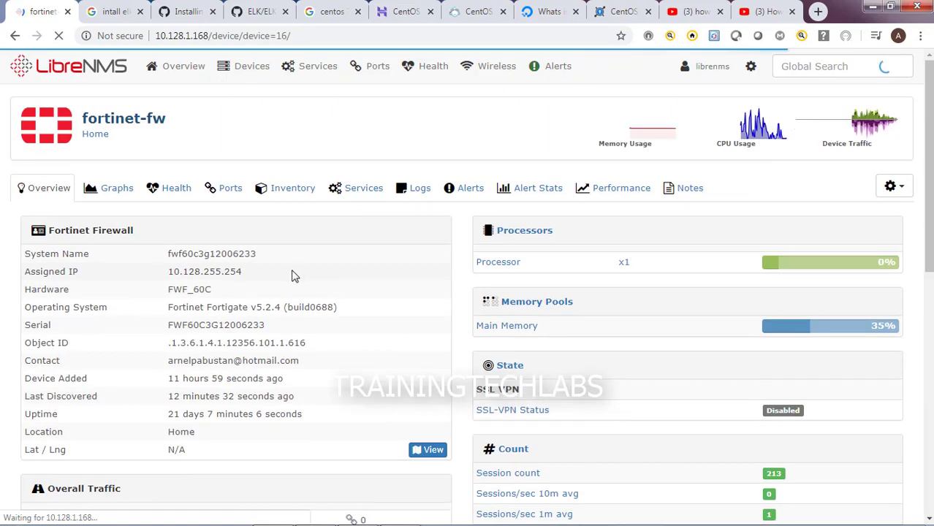
scroll(290, 277, "down", 8)
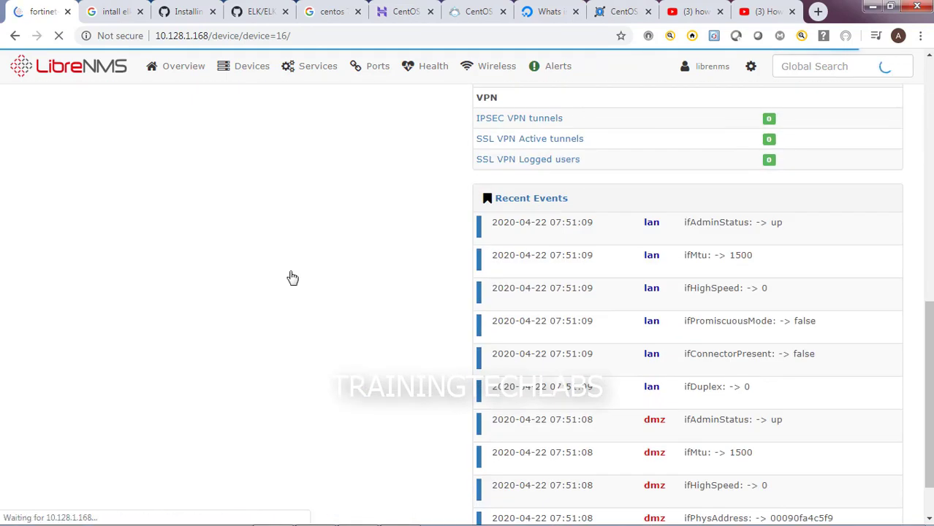
scroll(292, 277, "up", 8)
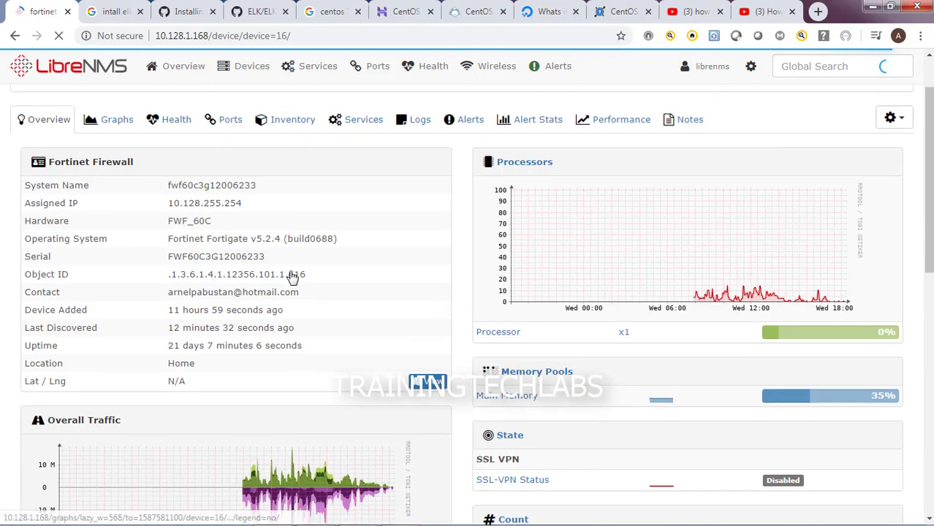
left_click(229, 129)
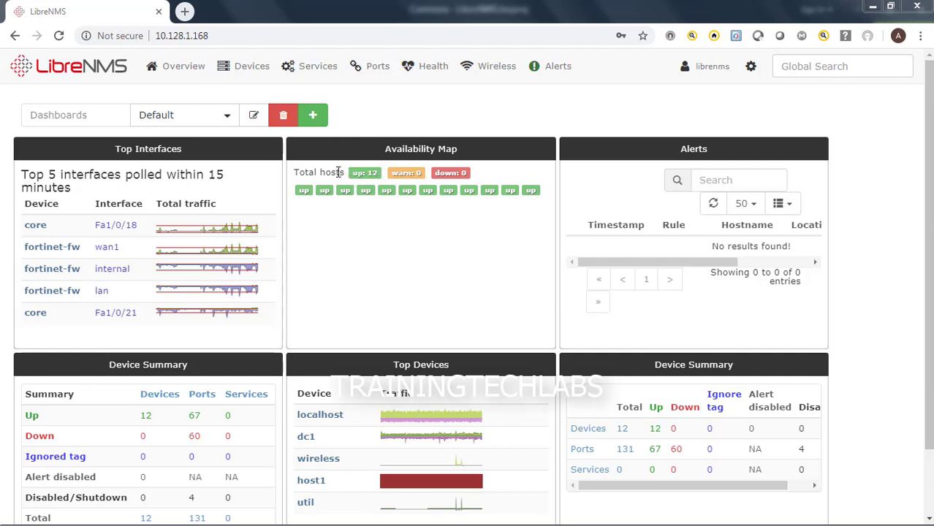
left_click_drag(295, 171, 403, 176)
left_click(388, 184)
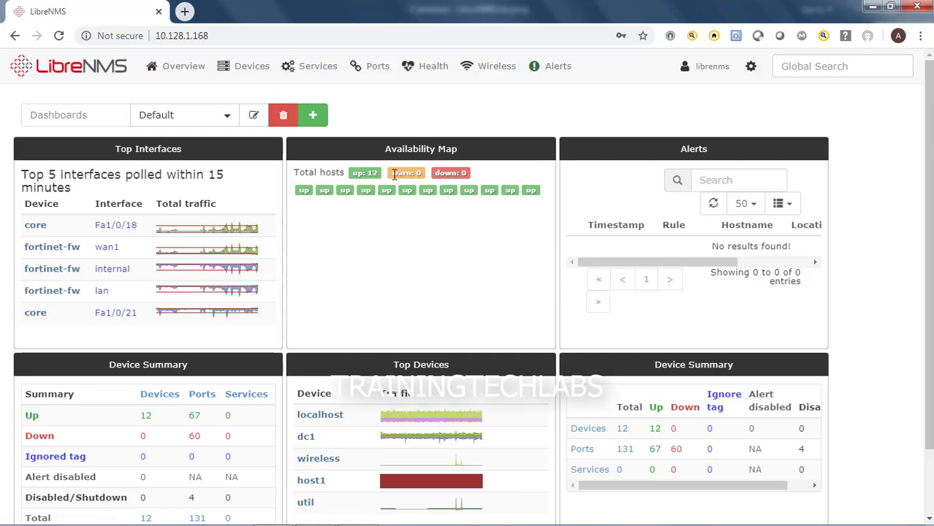
left_click(393, 178, "shift")
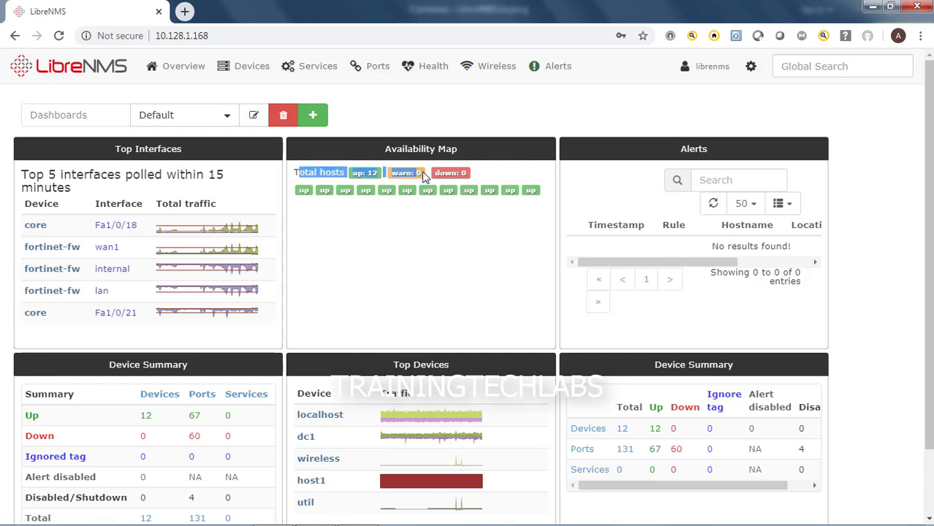
left_click(494, 176)
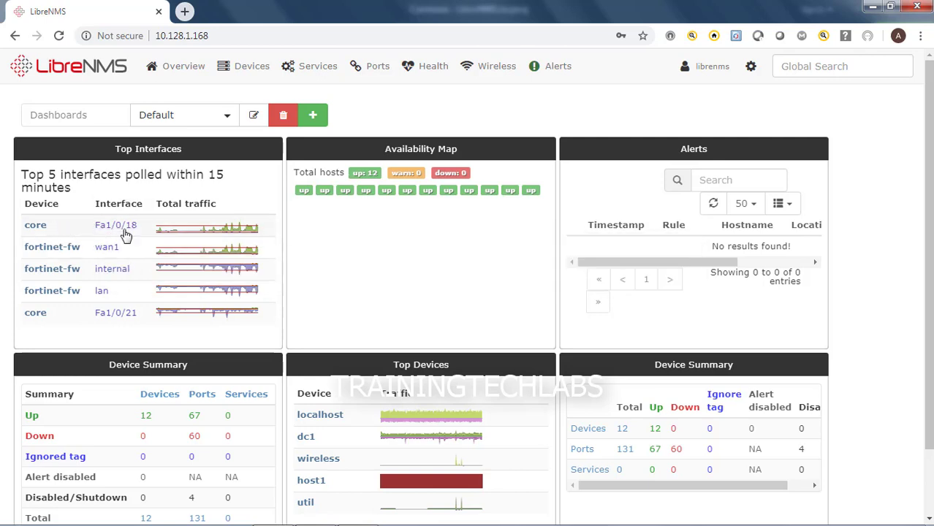
mouse_move(57, 256)
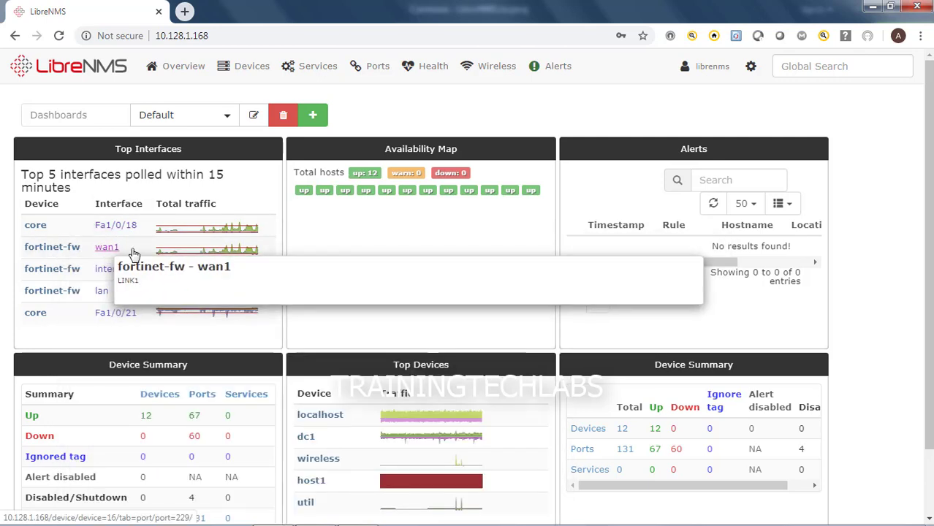
mouse_move(40, 233)
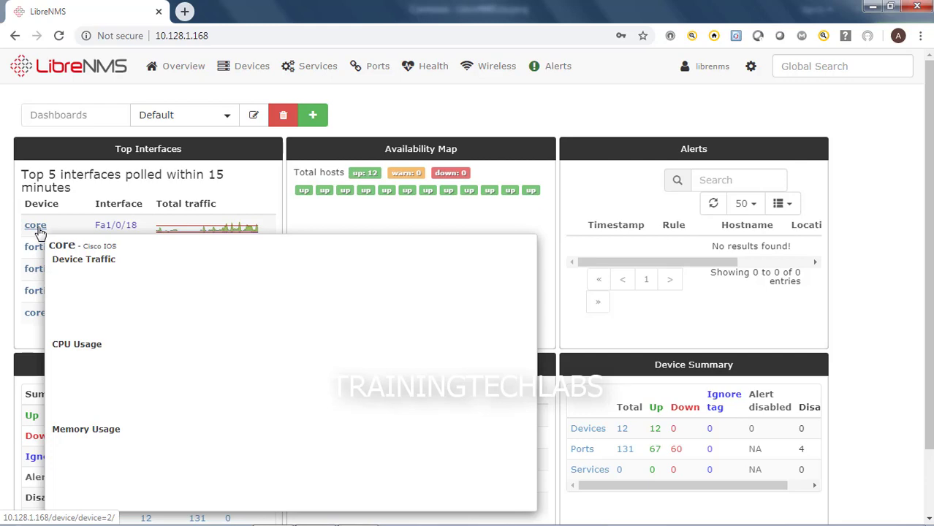
mouse_move(117, 231)
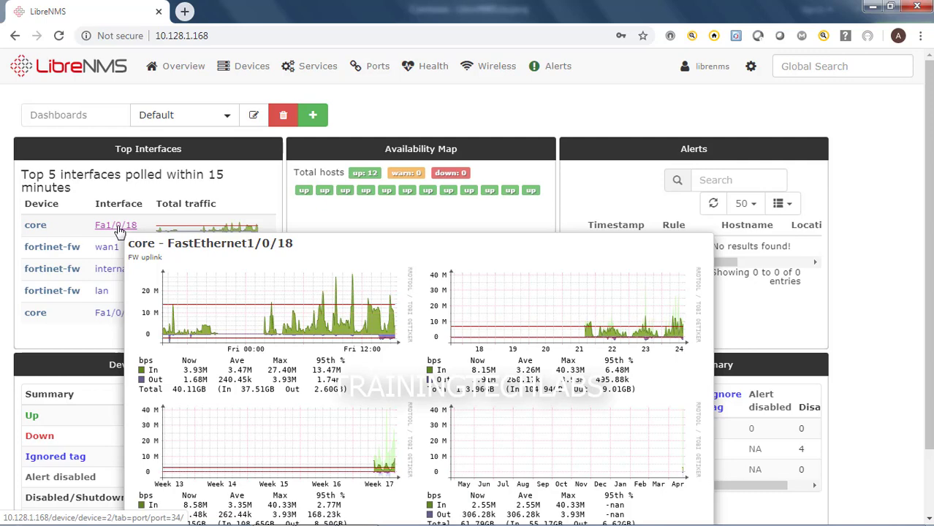
mouse_move(114, 253)
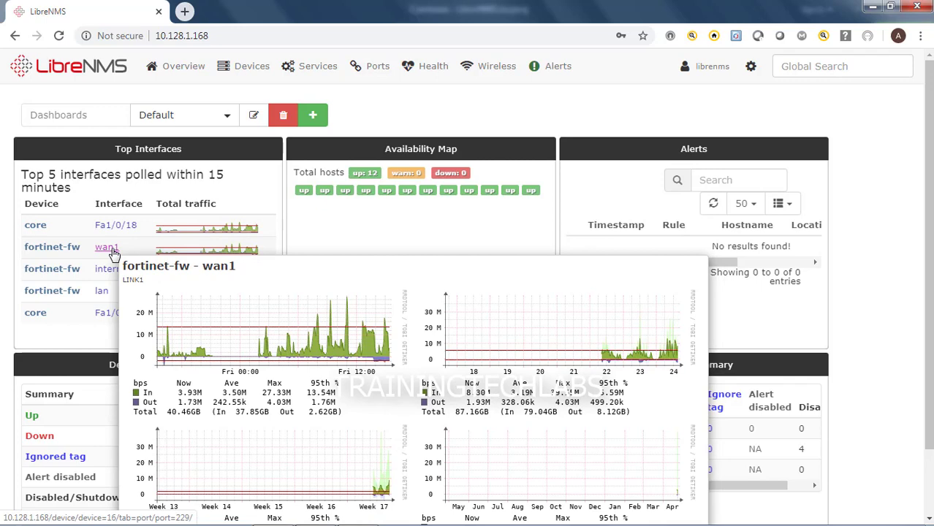
mouse_move(109, 273)
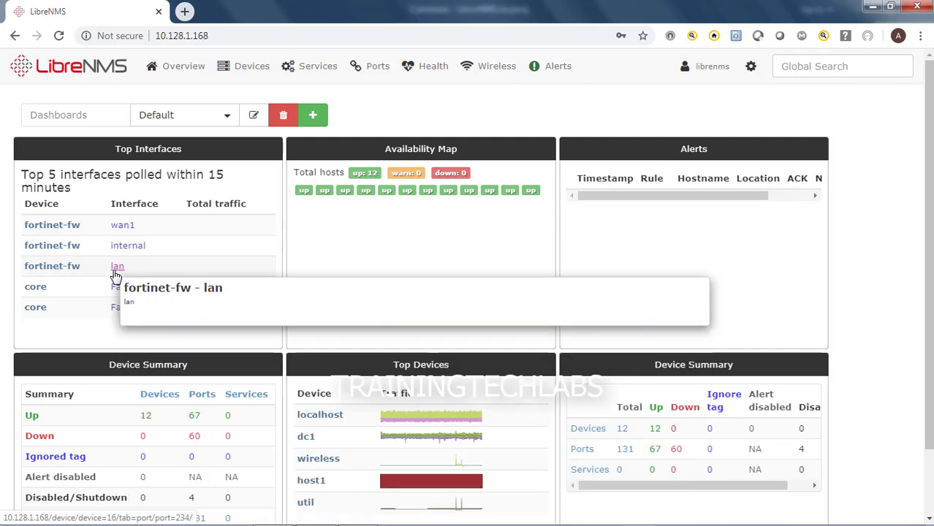
scroll(115, 276, "down", 1)
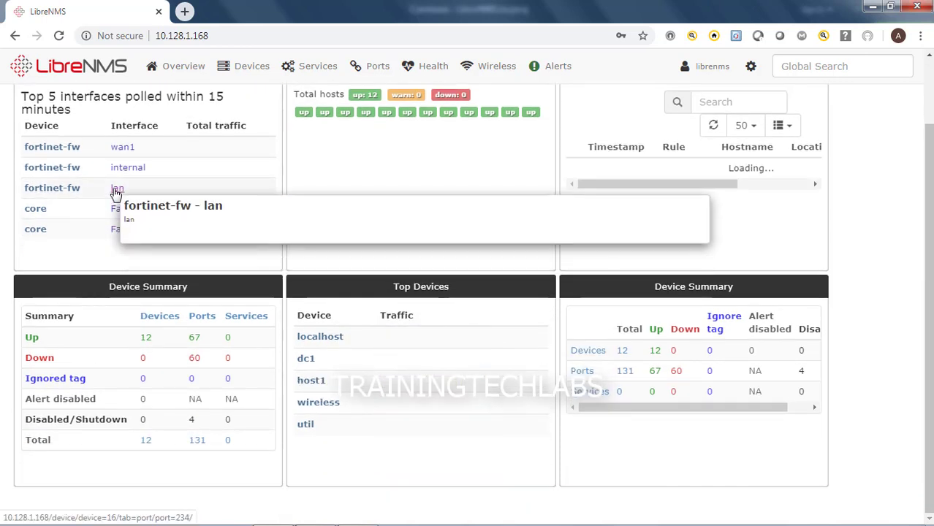